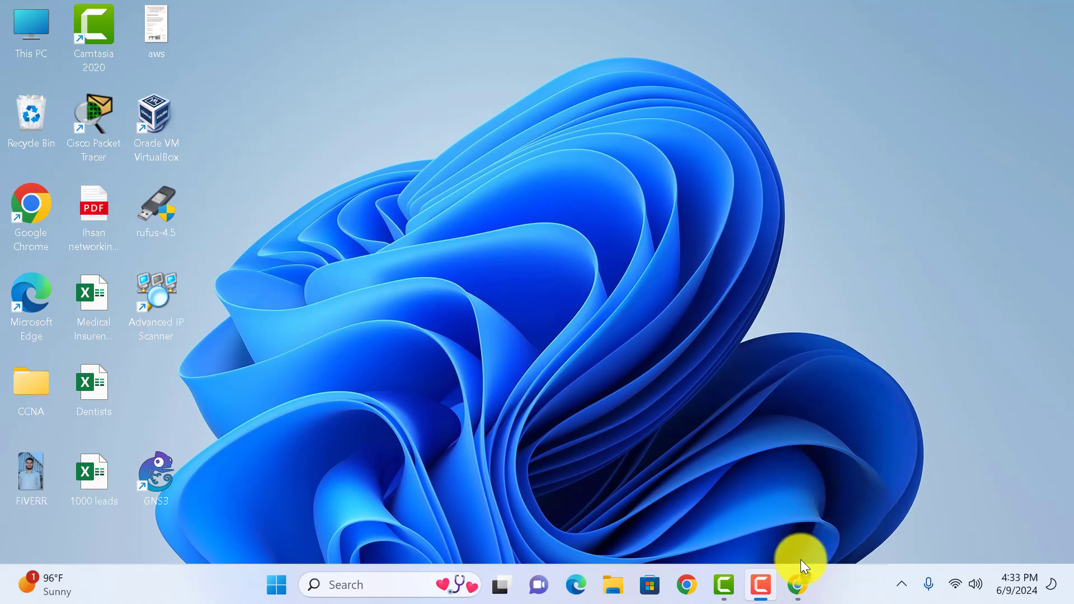
Open Chrome and run a Google search for 'gns3 download' from the address bar
click(798, 584)
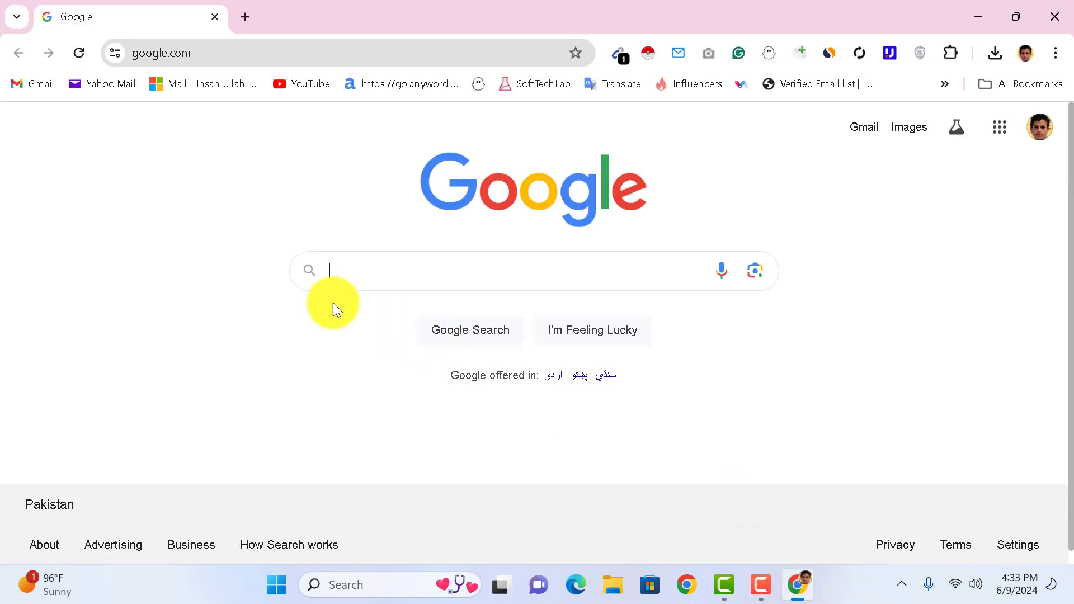
click(224, 46)
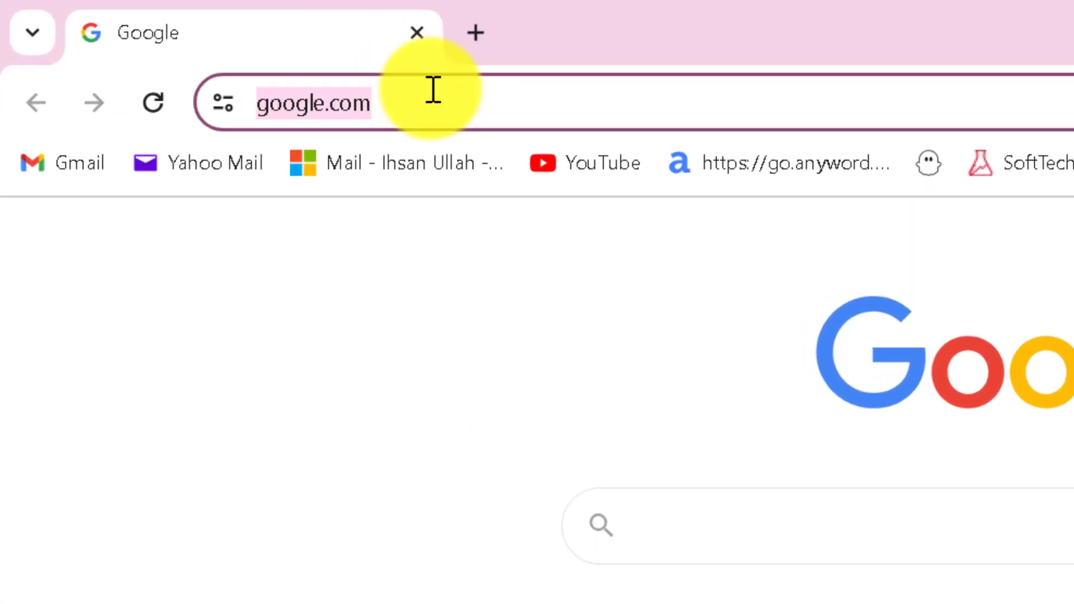
text(gn)
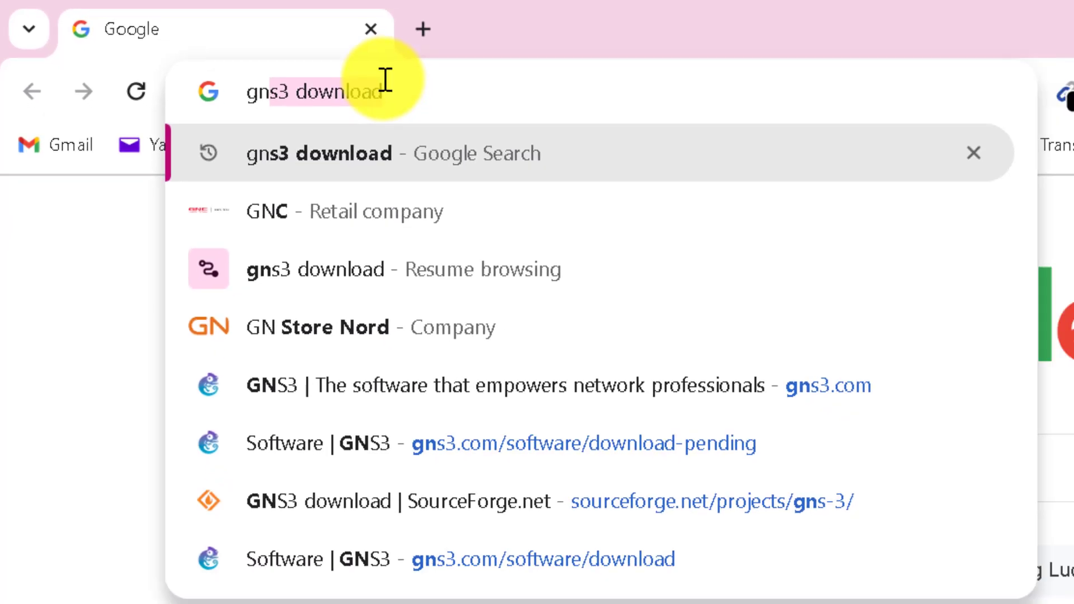
key(Return)
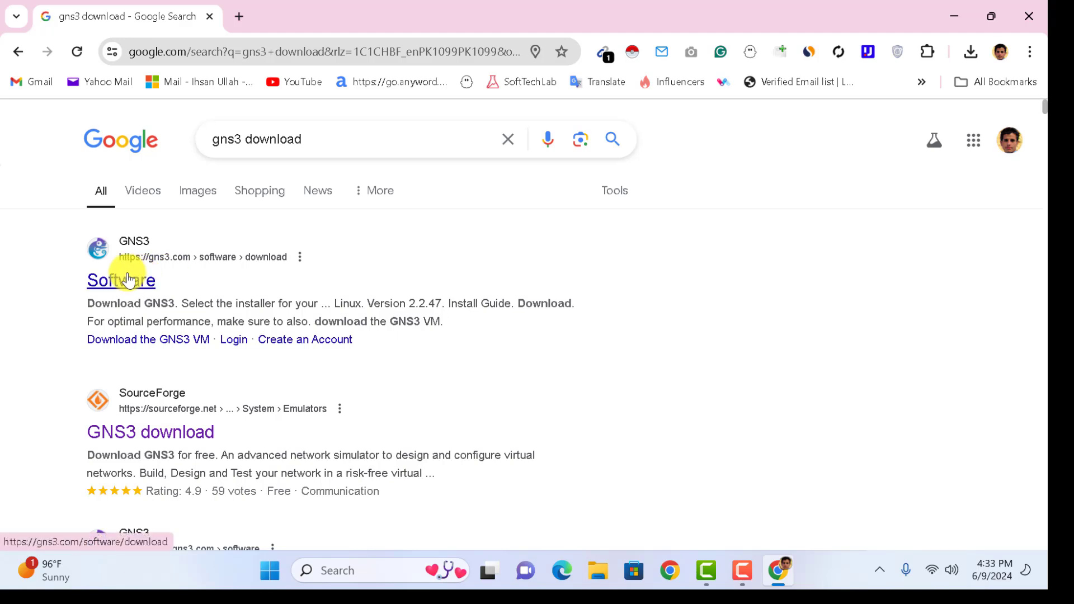
Open the GNS3 Software result, try the Windows download and account page, then return to downloads
click(272, 286)
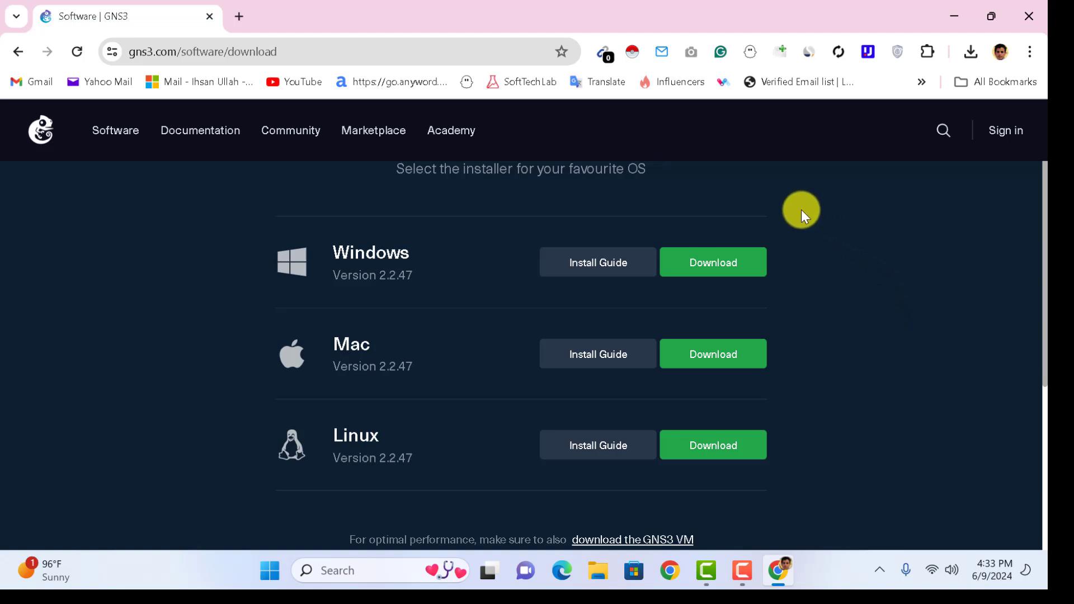
click(735, 257)
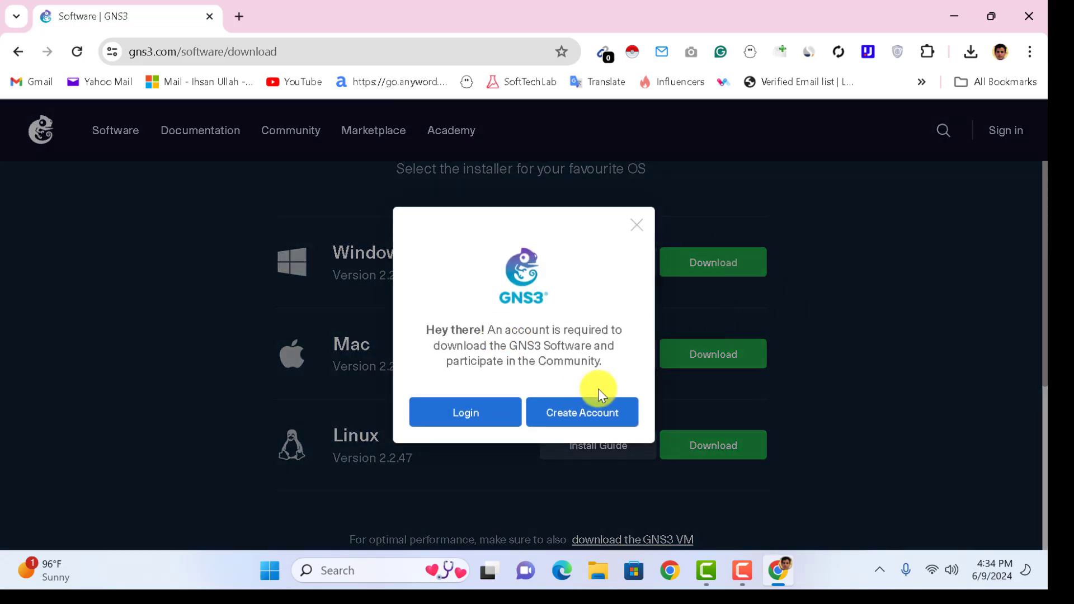
click(587, 428)
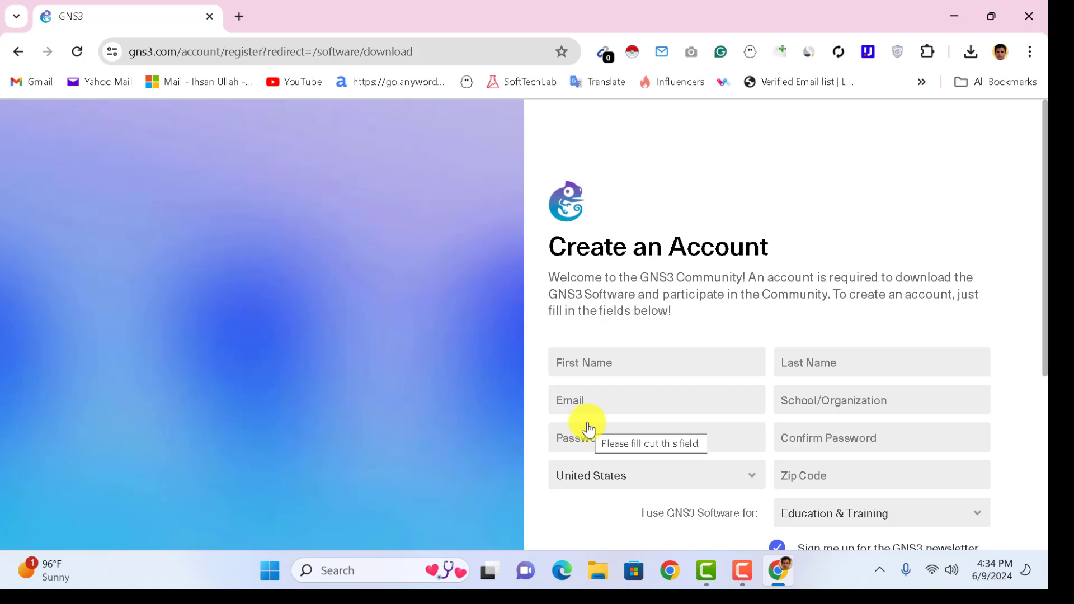
scroll(587, 428, down, 5)
scroll(589, 422, up, 5)
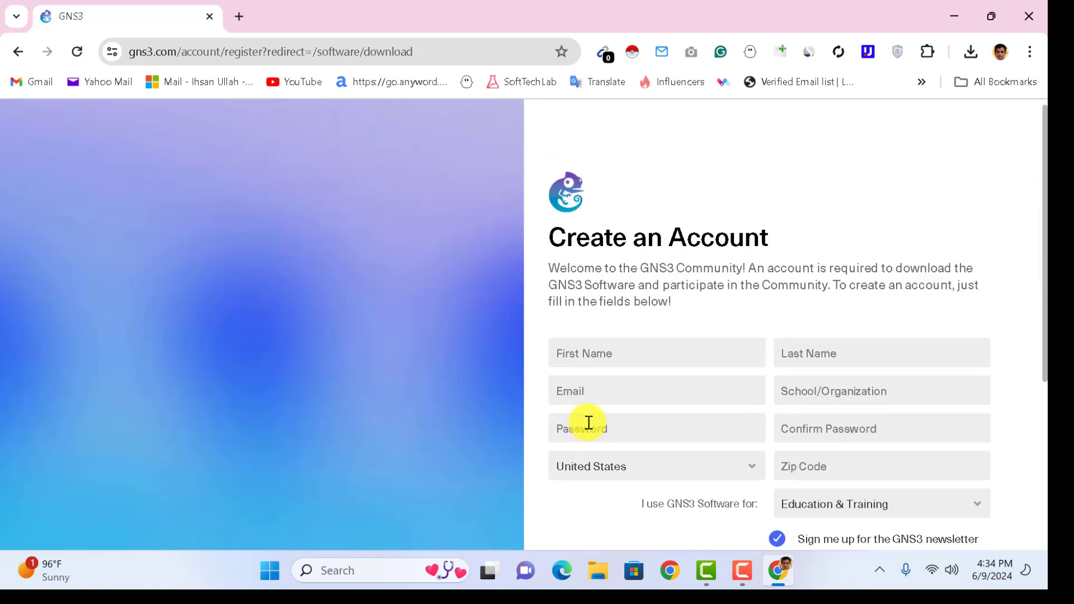
scroll(588, 422, down, 4)
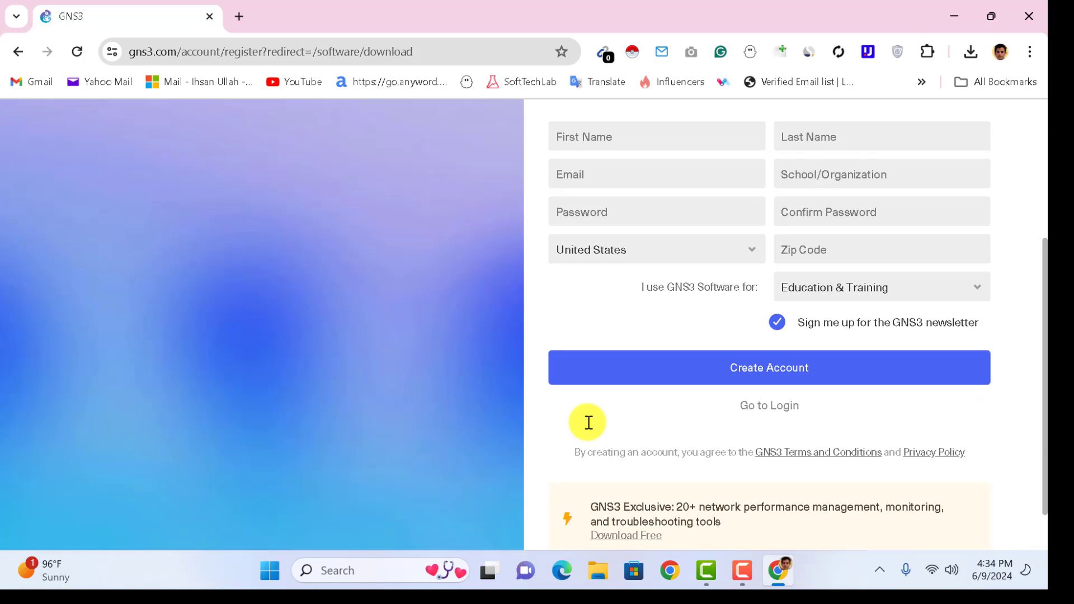
click(17, 53)
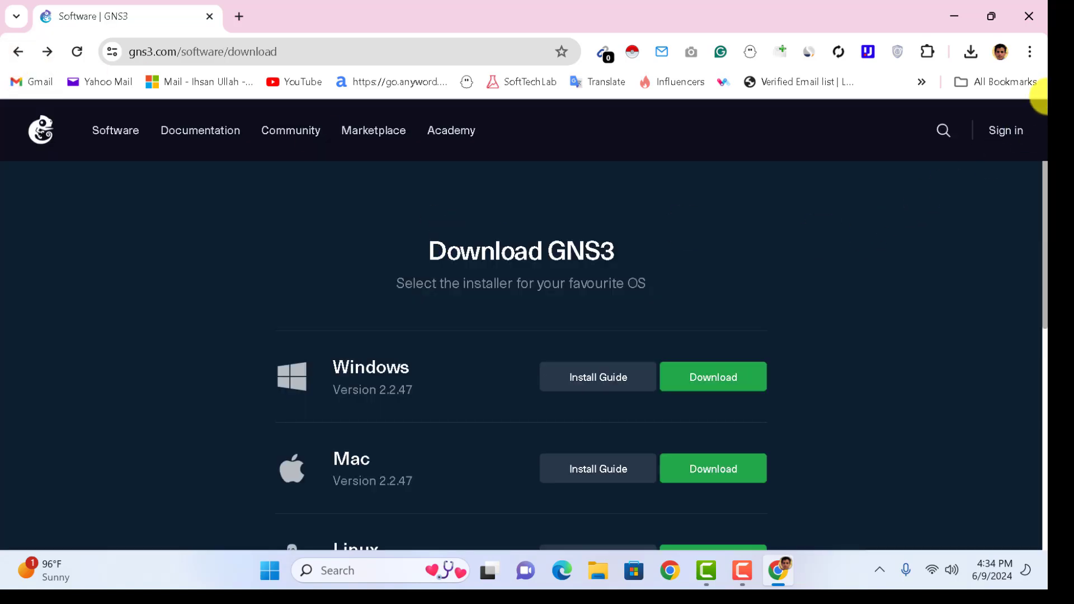
Sign in to gns3.com with the saved login from Chrome's autofill
click(1005, 134)
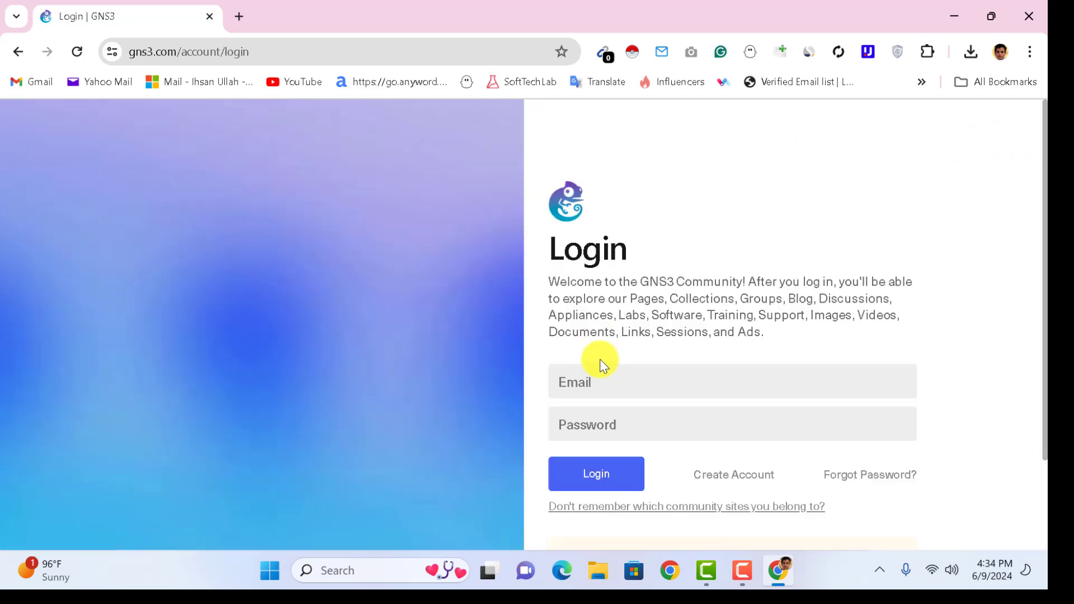
click(601, 381)
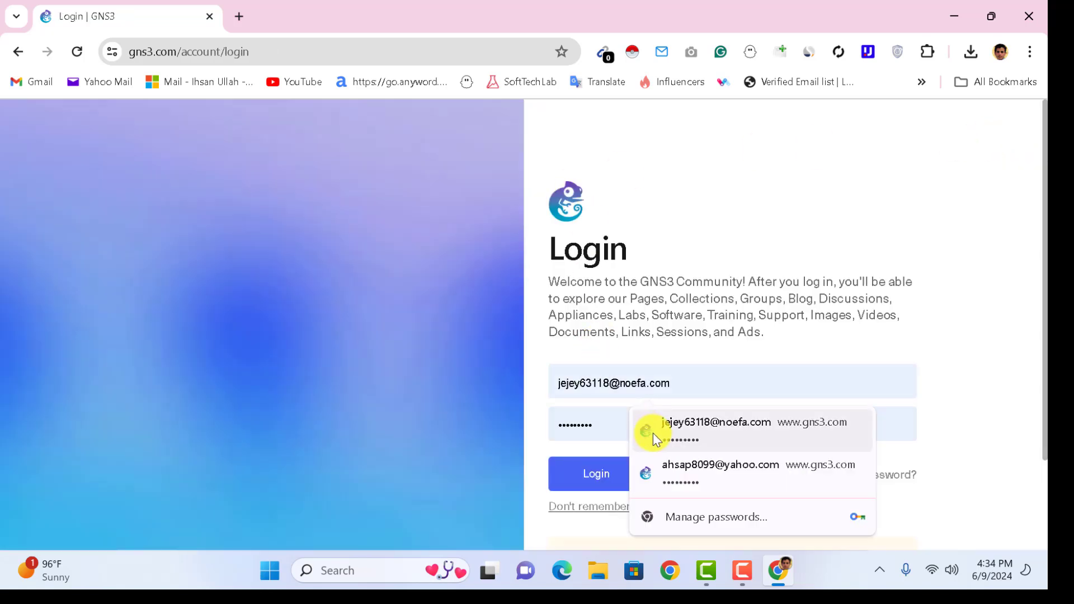
click(653, 433)
click(616, 464)
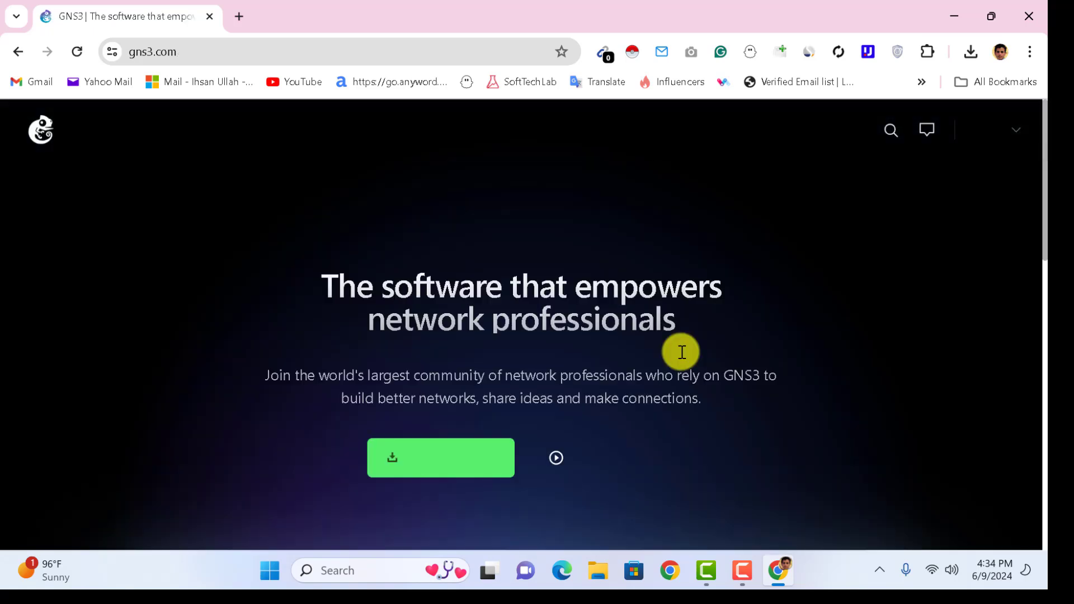
Go back to the Download GNS3 page via Free Download
scroll(681, 353, down, 3)
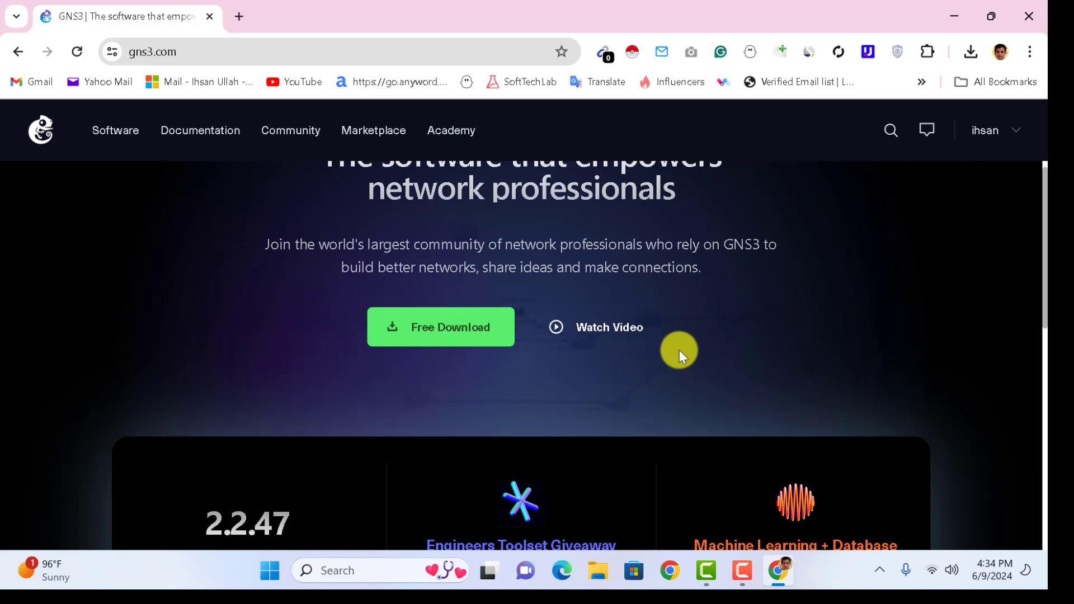
scroll(578, 330, up, 1)
click(470, 402)
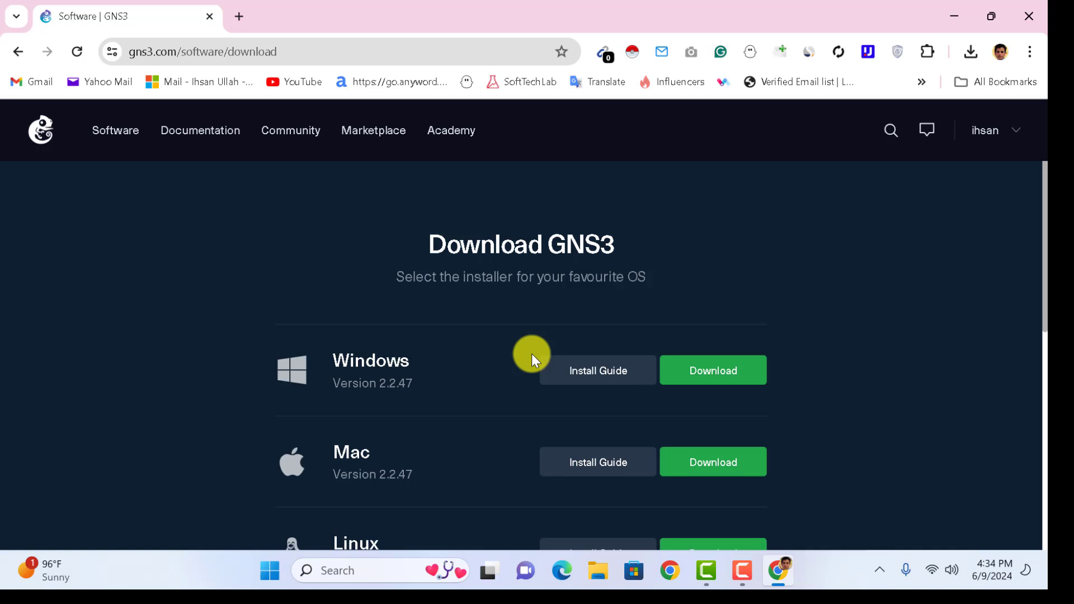
Request the Windows installer with the green Download button beside Windows
click(699, 348)
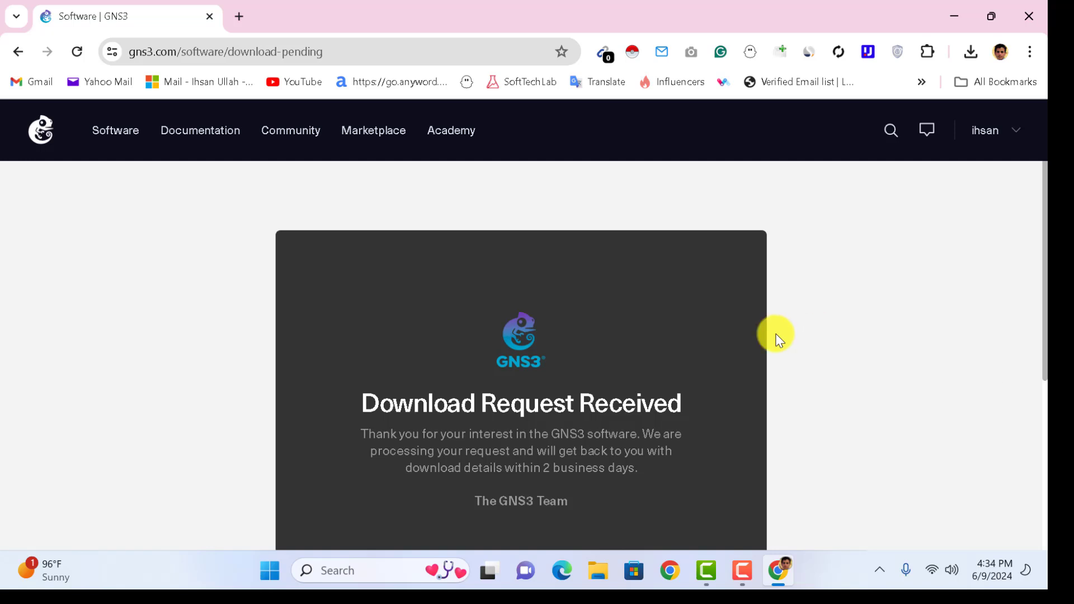
scroll(672, 302, down, 4)
scroll(671, 300, up, 2)
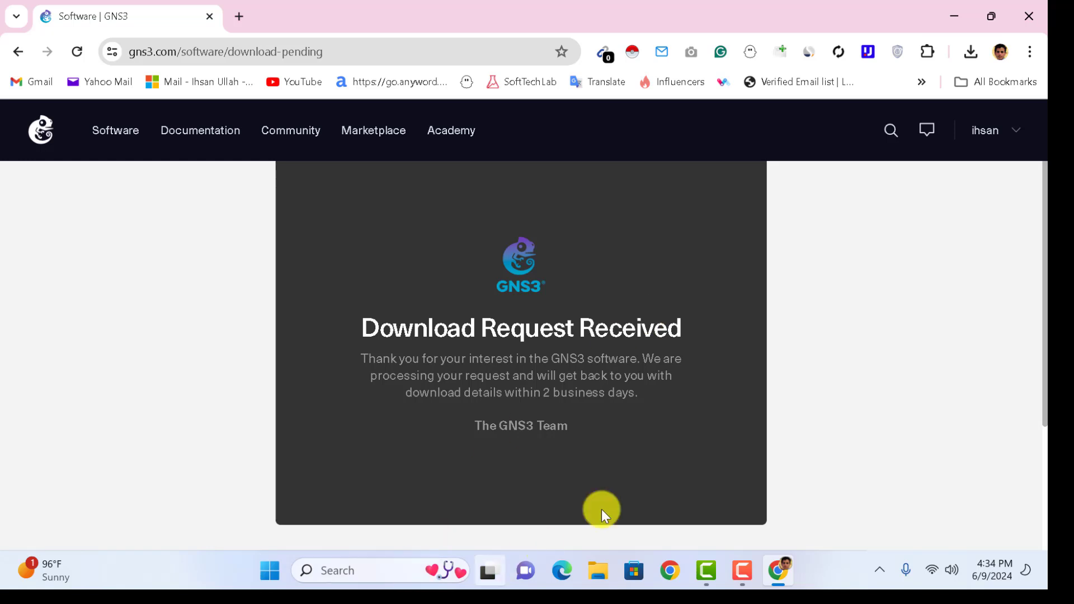
Open File Explorer and go into the Downloads folder under This PC
click(596, 580)
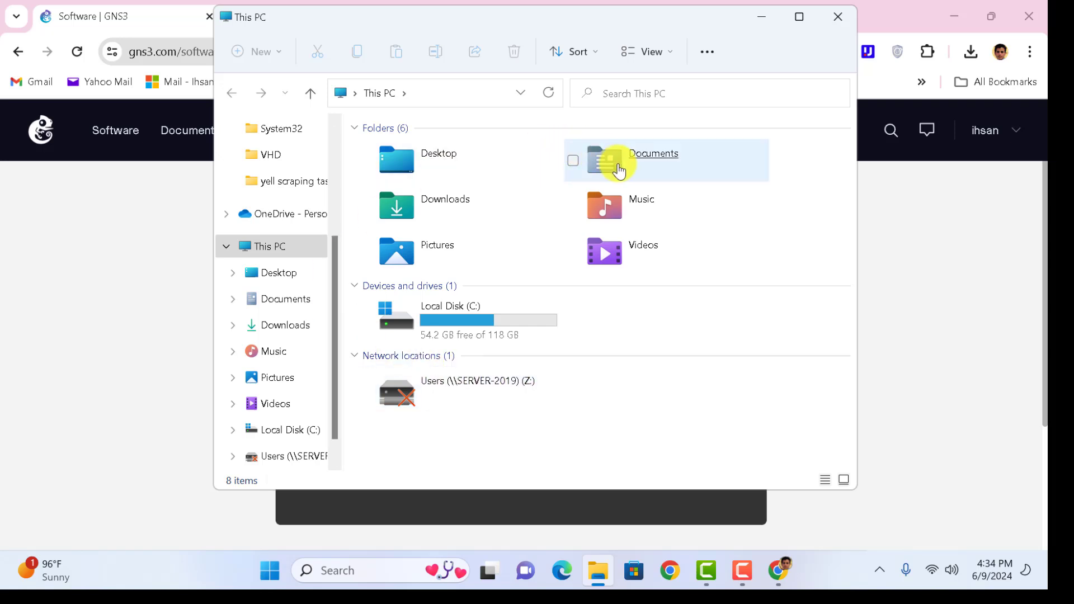
click(505, 195)
double_click(505, 196)
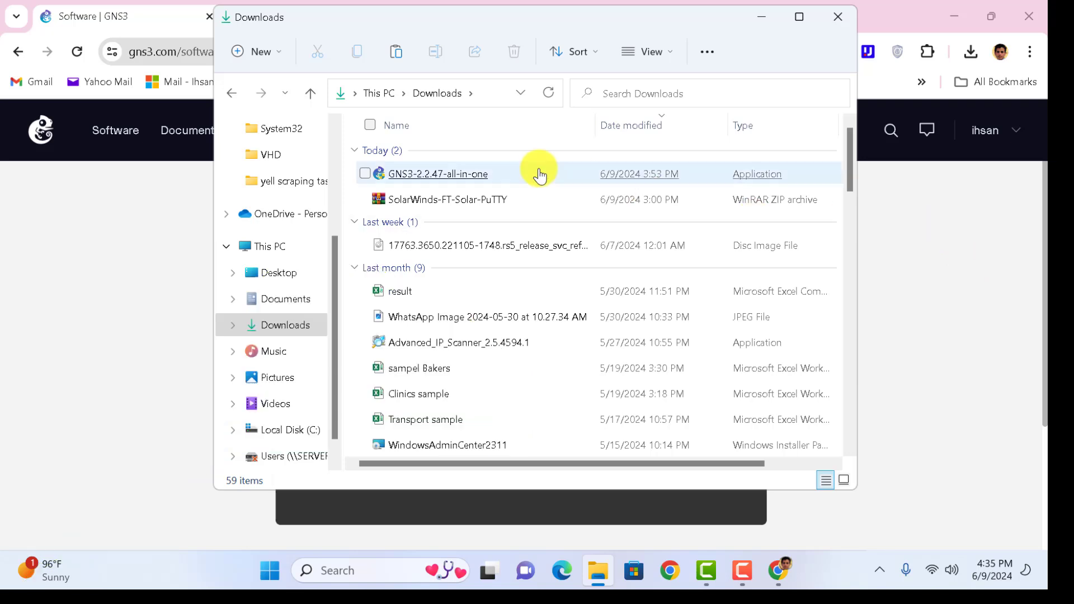
Run GNS3-2.2.47-all-in-one setup with default options into C:\Program Files\GNS3, declining Solarwinds
double_click(456, 174)
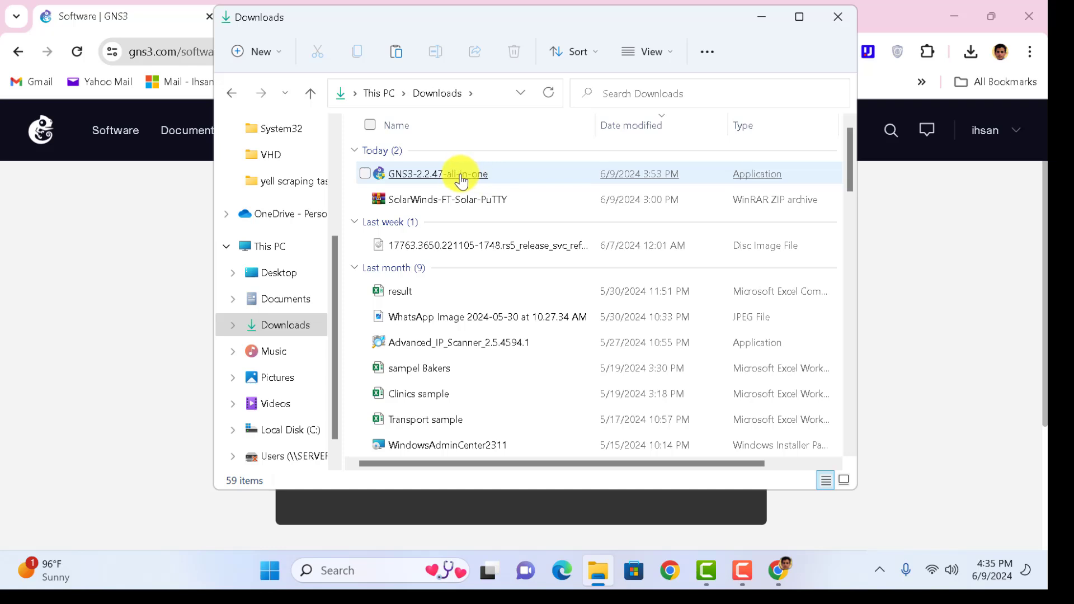
click(599, 416)
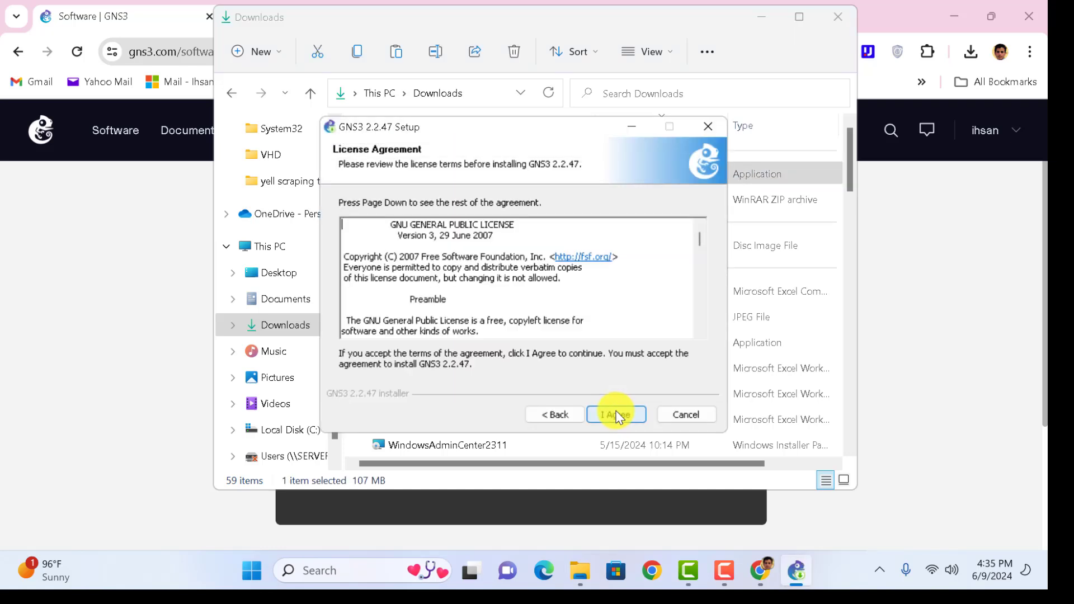
click(617, 416)
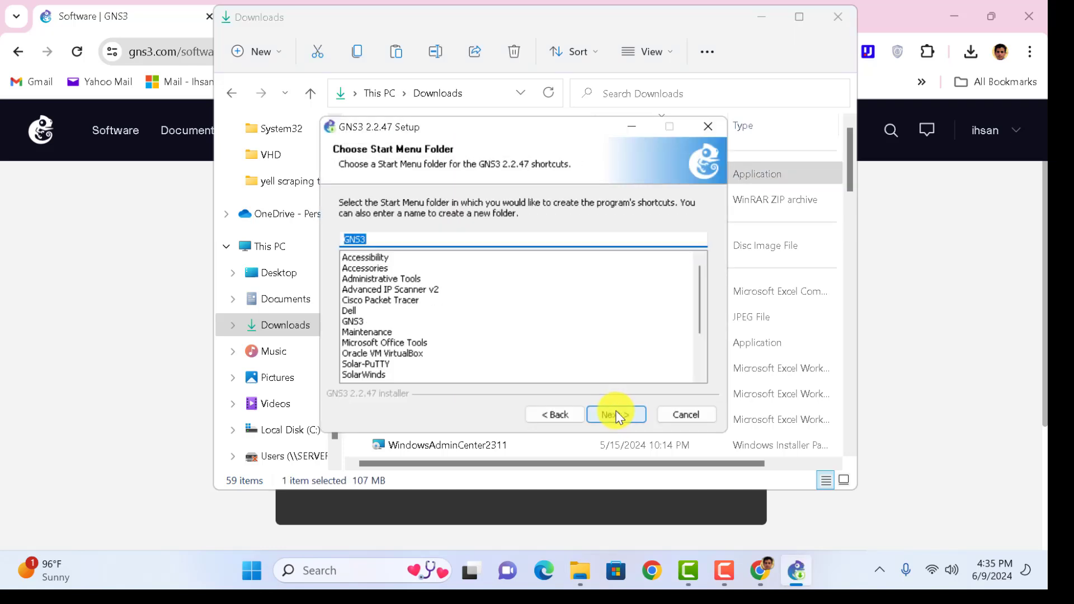
click(615, 415)
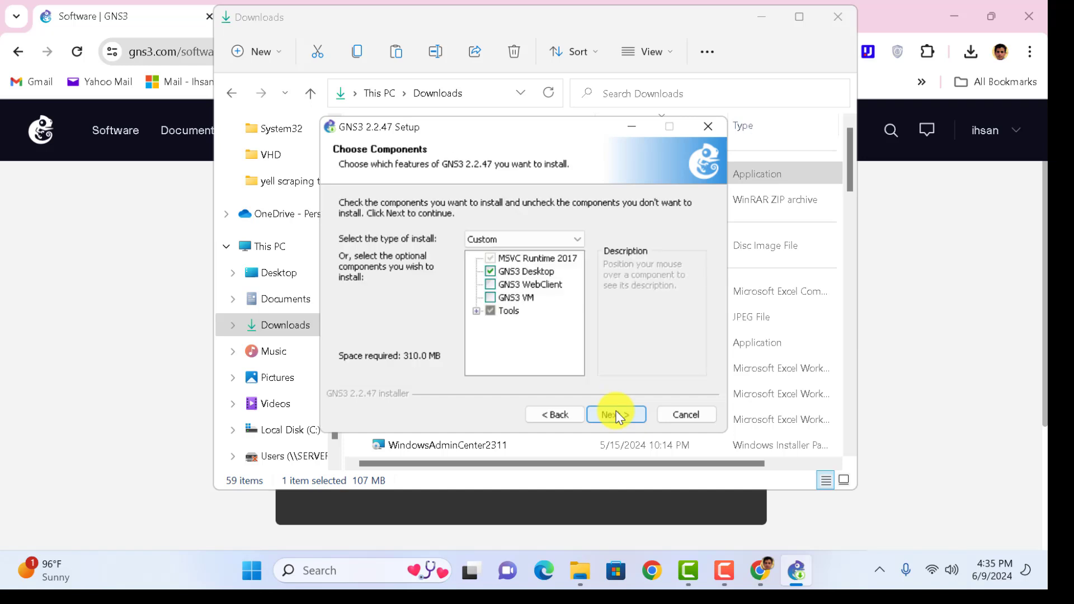
click(617, 416)
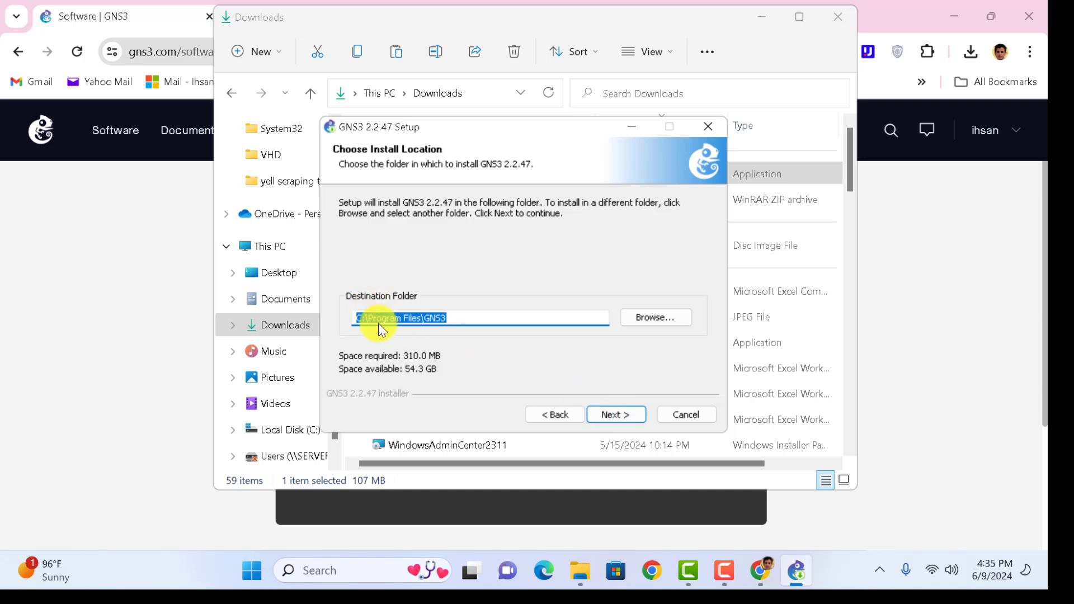
click(631, 412)
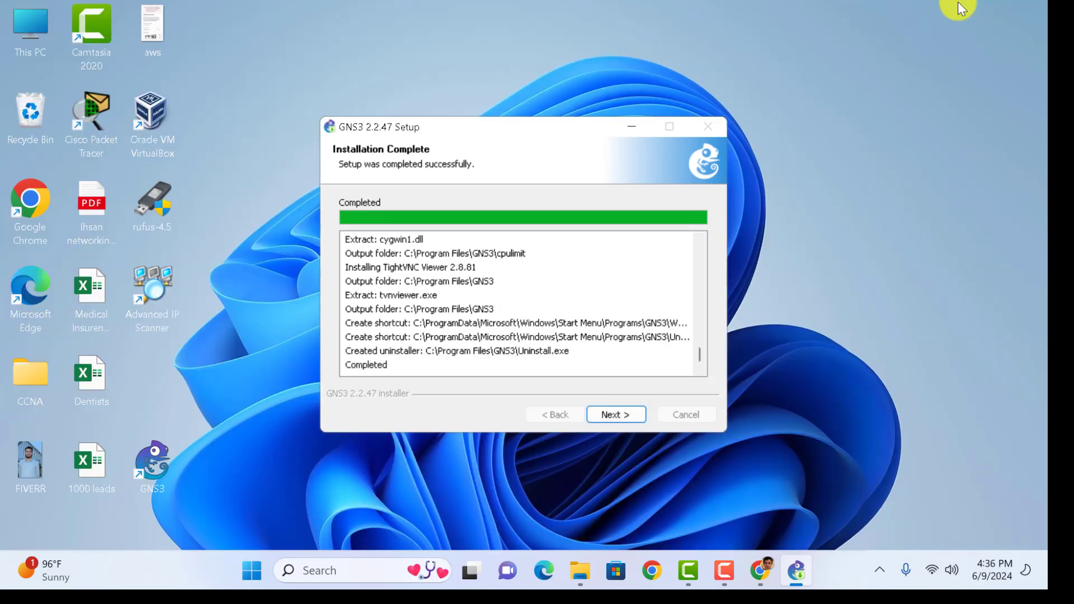
click(623, 411)
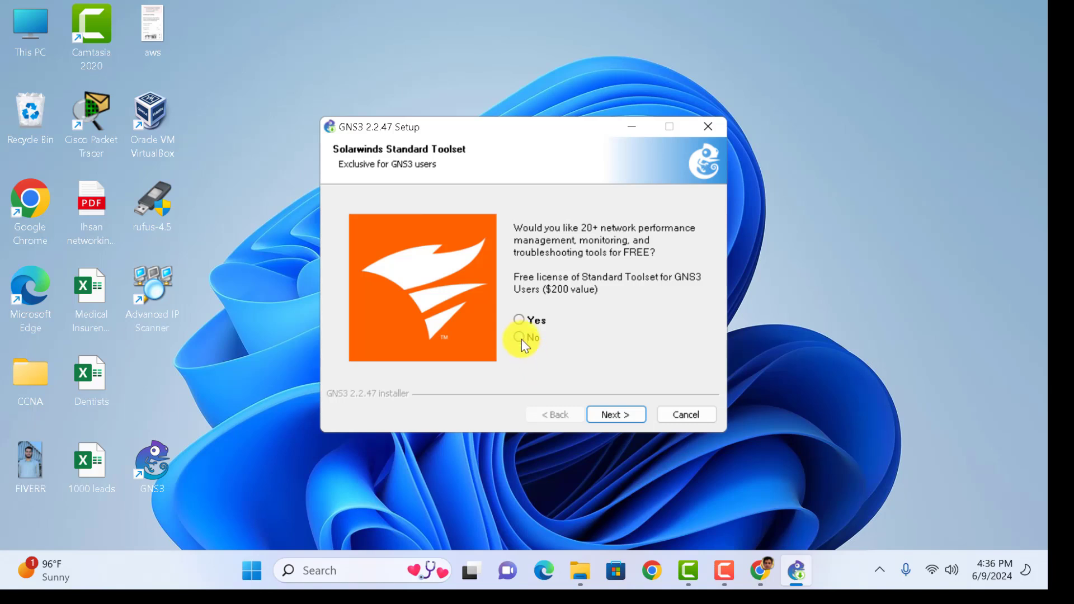
click(521, 336)
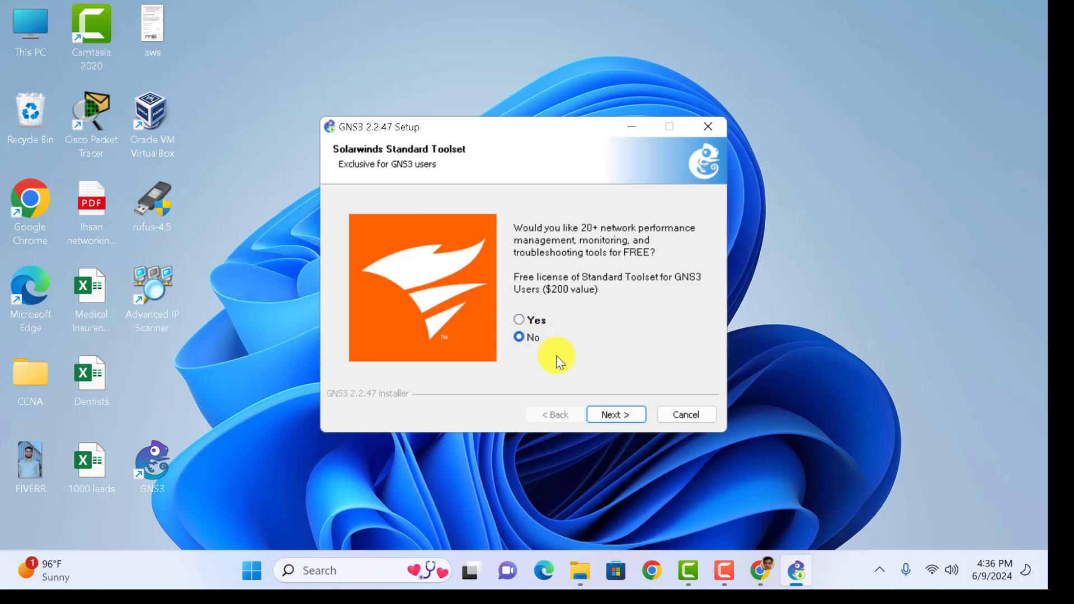
click(605, 415)
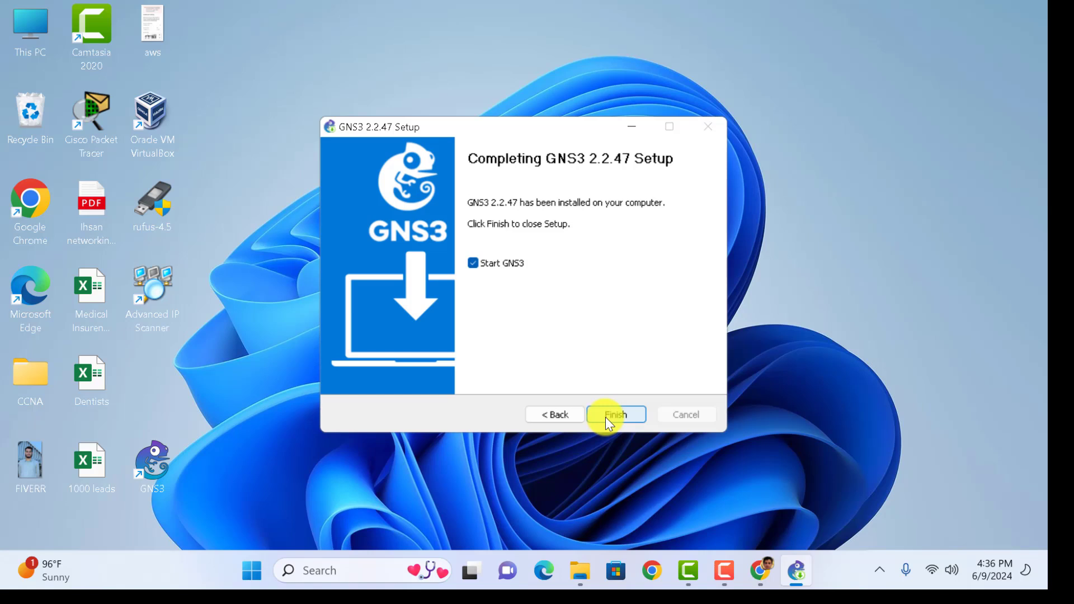
Finish setup to launch GNS3, dismiss the new-project dialog and close Topology Summary
click(606, 415)
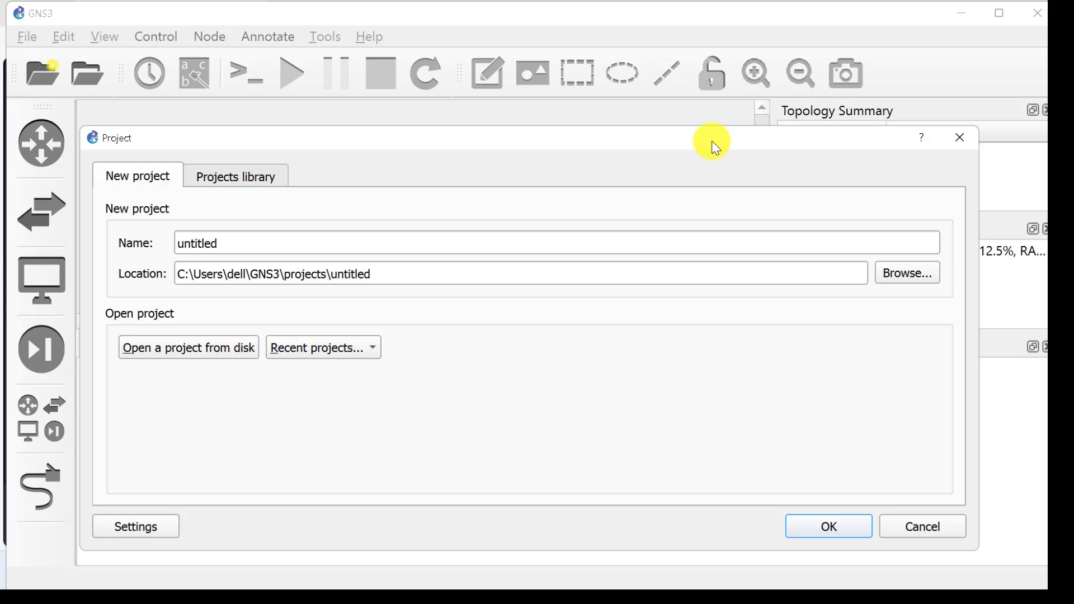
drag(711, 146, 747, 131)
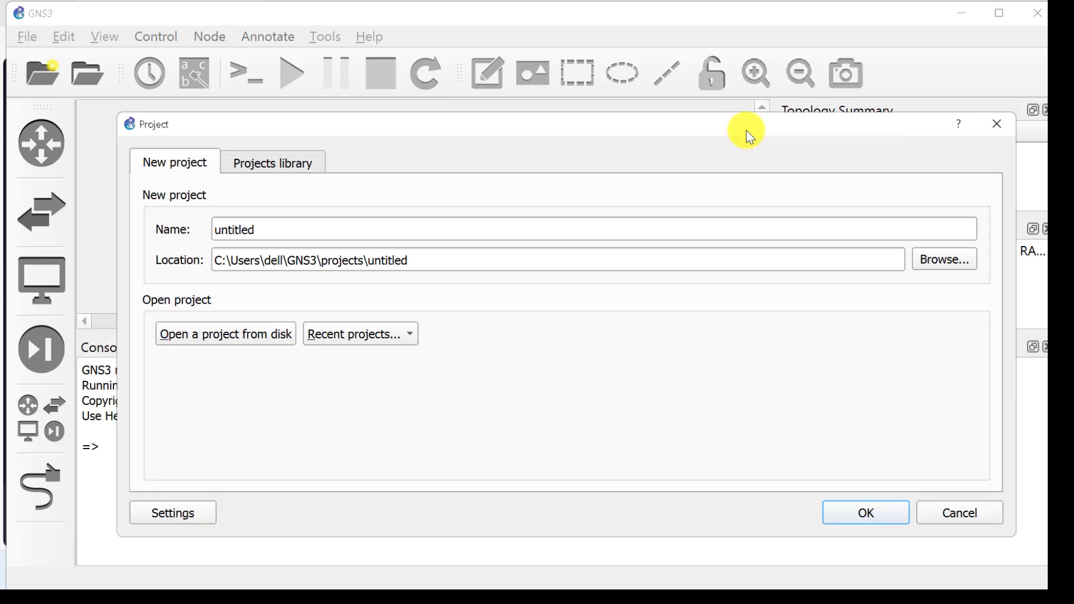
drag(749, 135, 718, 136)
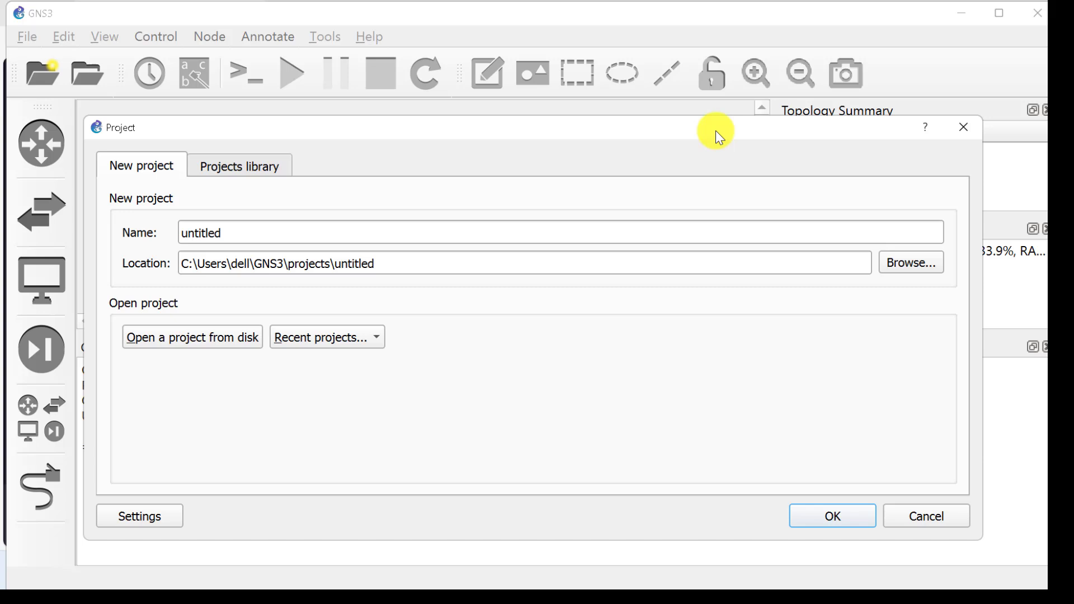
click(963, 130)
click(1044, 111)
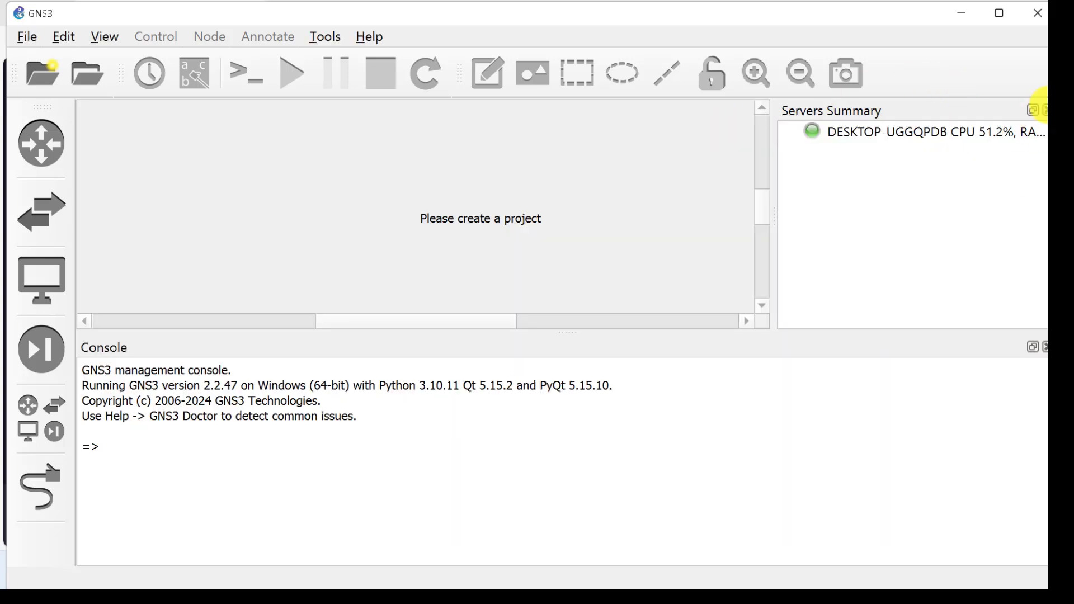
Close the Console dock and the Servers Summary dock
click(1045, 348)
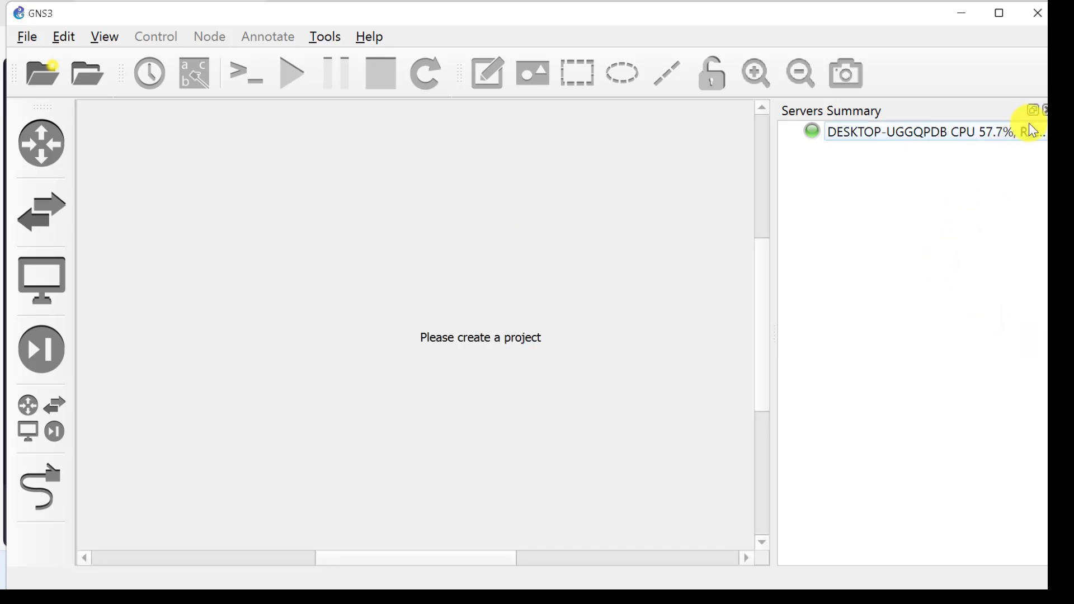
click(1044, 111)
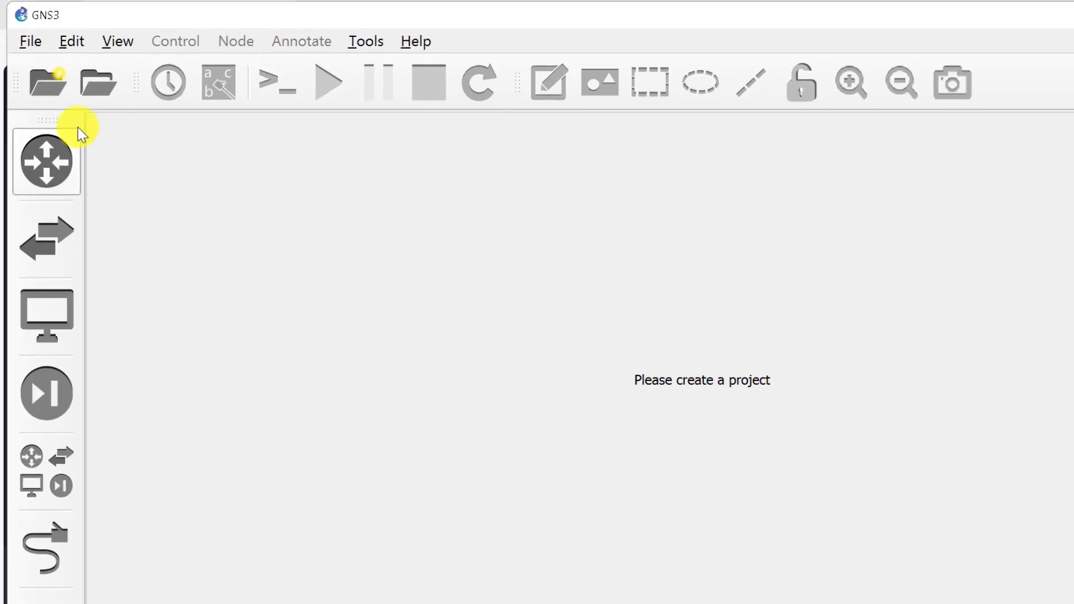
In Edit > Preferences > Server, set the local server's host binding to 127.0.0.1
click(66, 39)
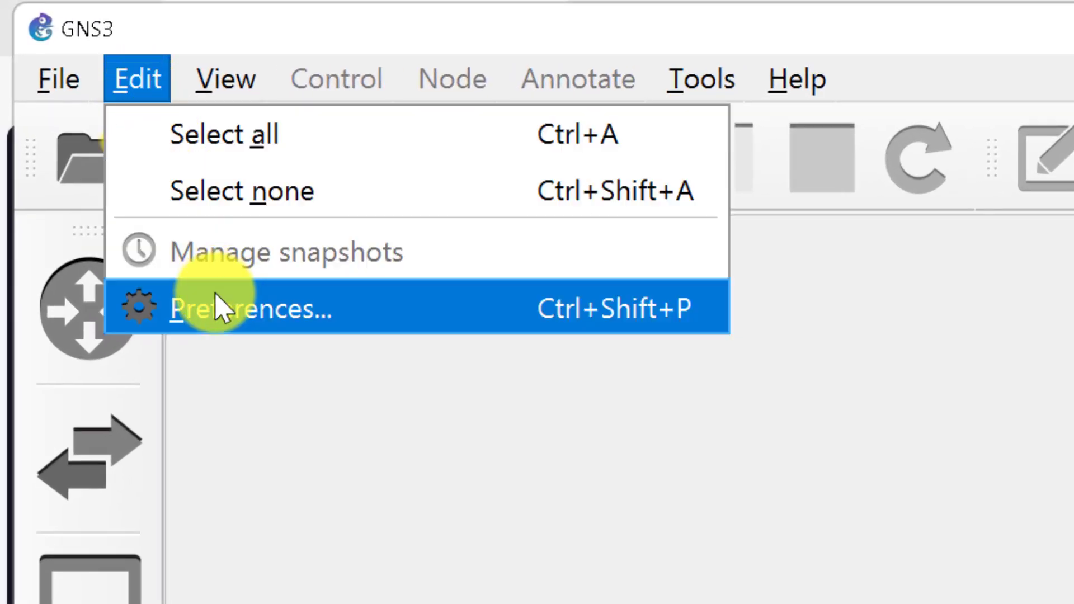
click(215, 321)
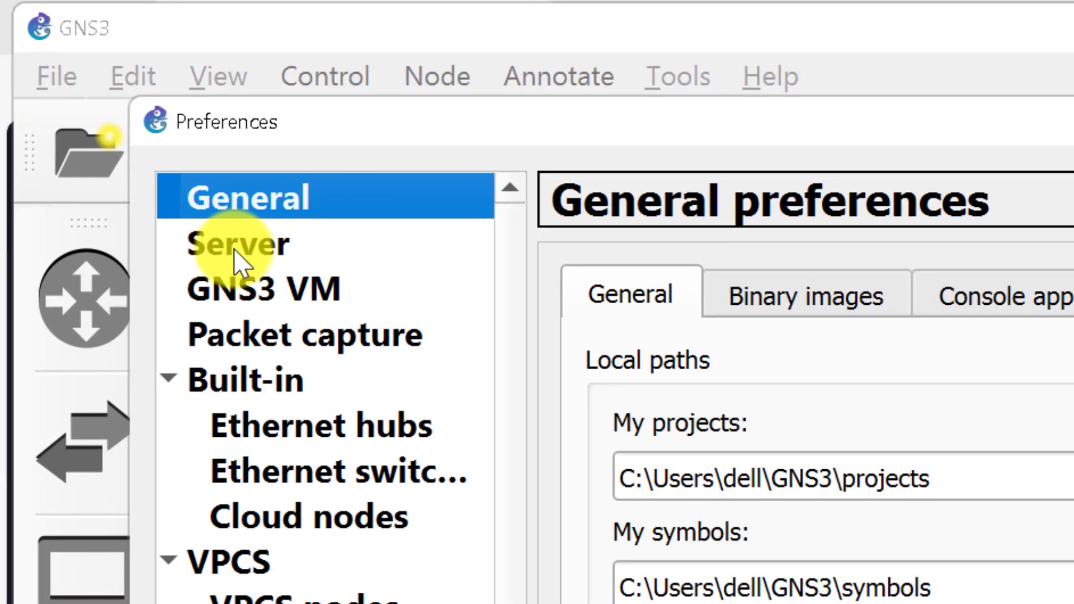
click(241, 263)
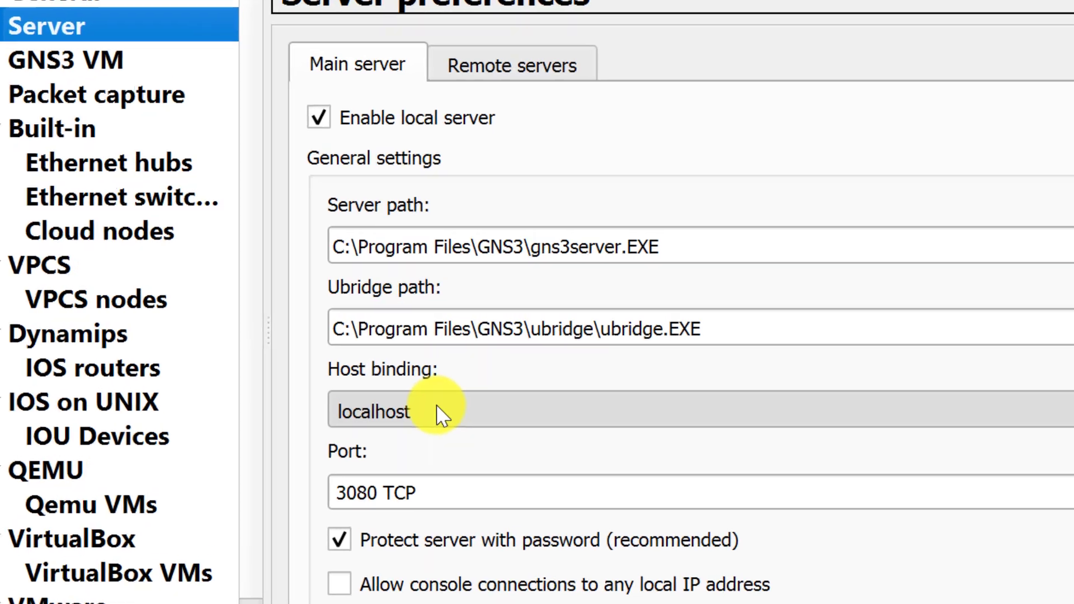
click(358, 370)
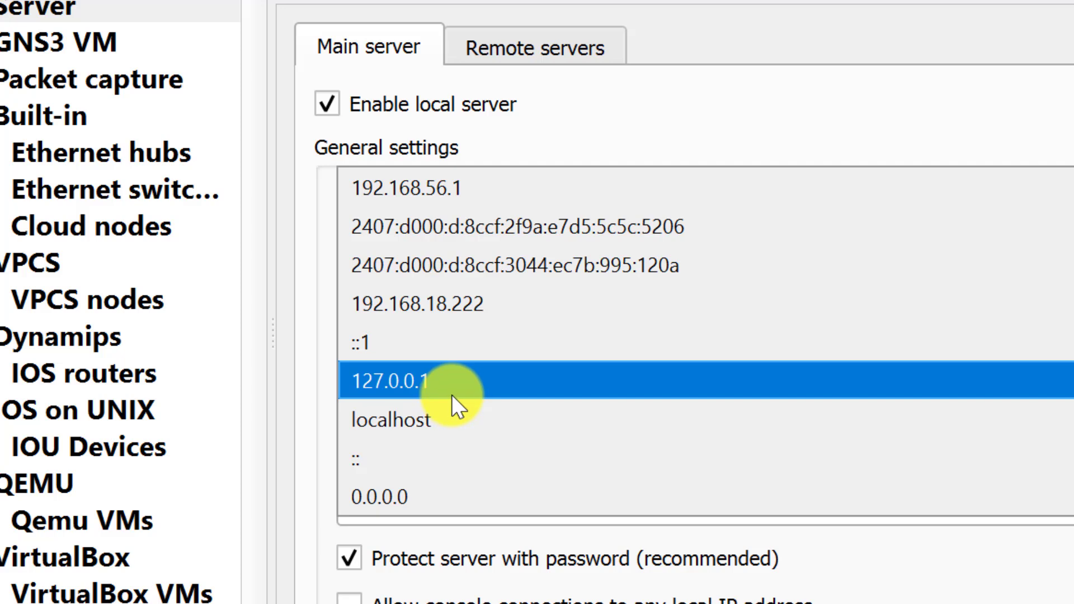
click(452, 393)
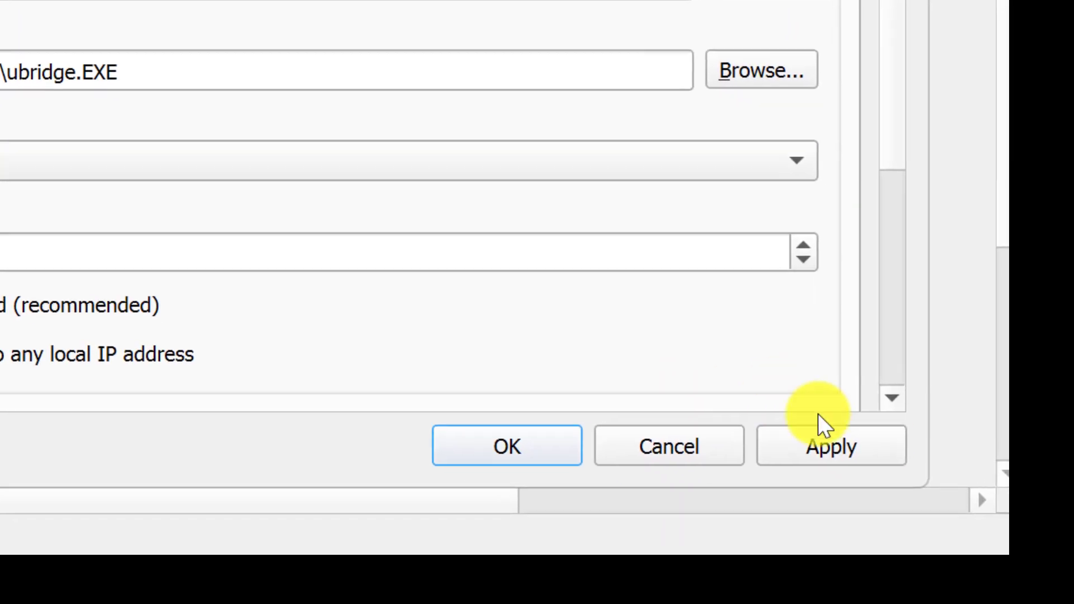
Apply the 127.0.0.1 host binding, then close GNS3 and confirm the exit
click(869, 446)
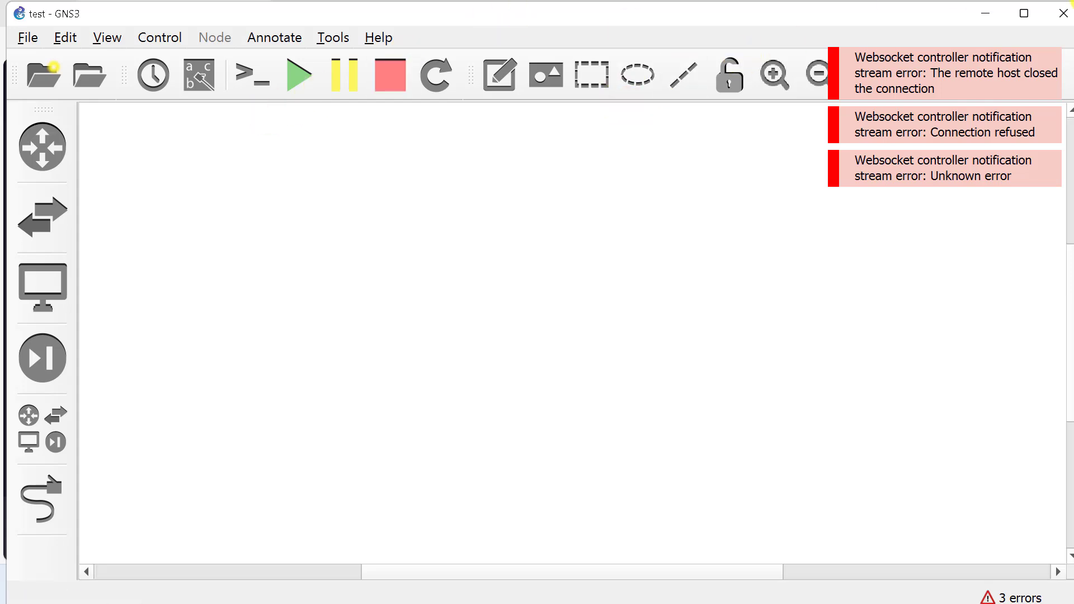
click(1058, 24)
key(Return)
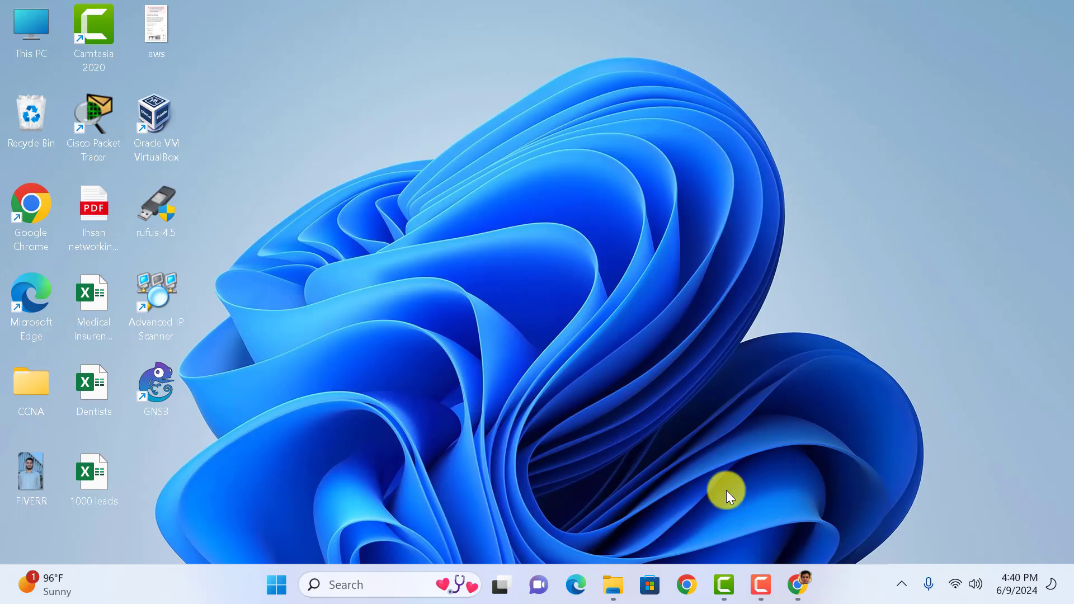
Relaunch GNS3 from its desktop shortcut so the new-project dialog appears
click(161, 382)
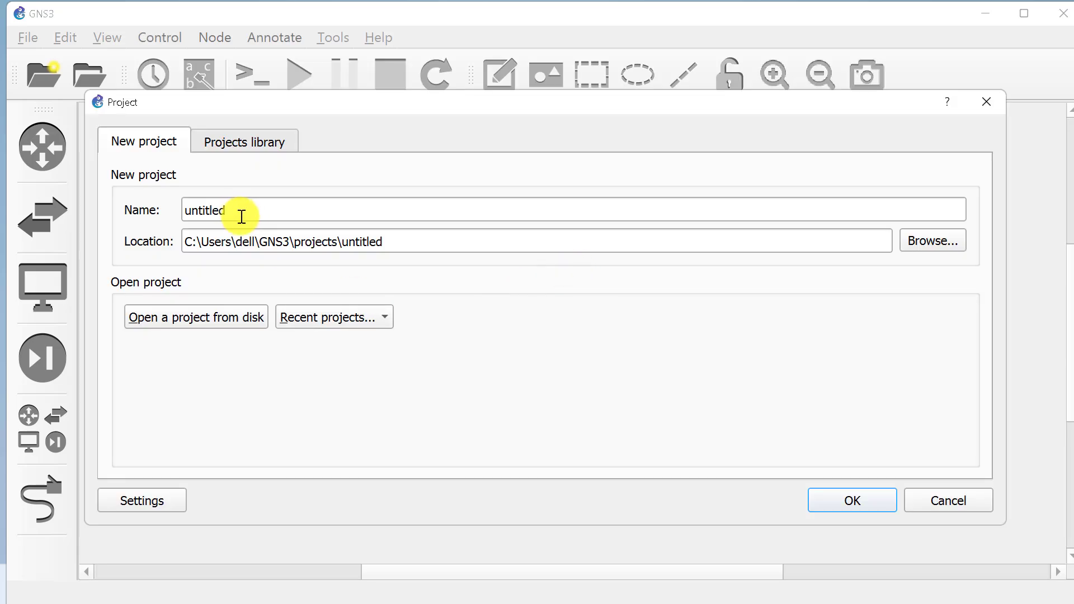
Replace the default name 'untitled' with test2 and create the project
double_click(274, 215)
text(t)
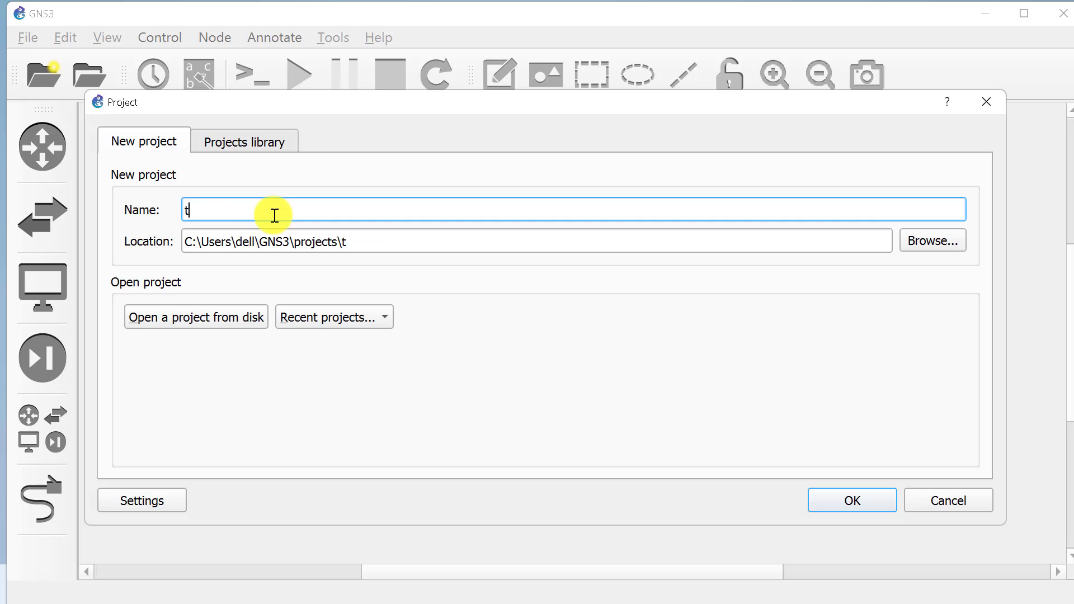
text(est2)
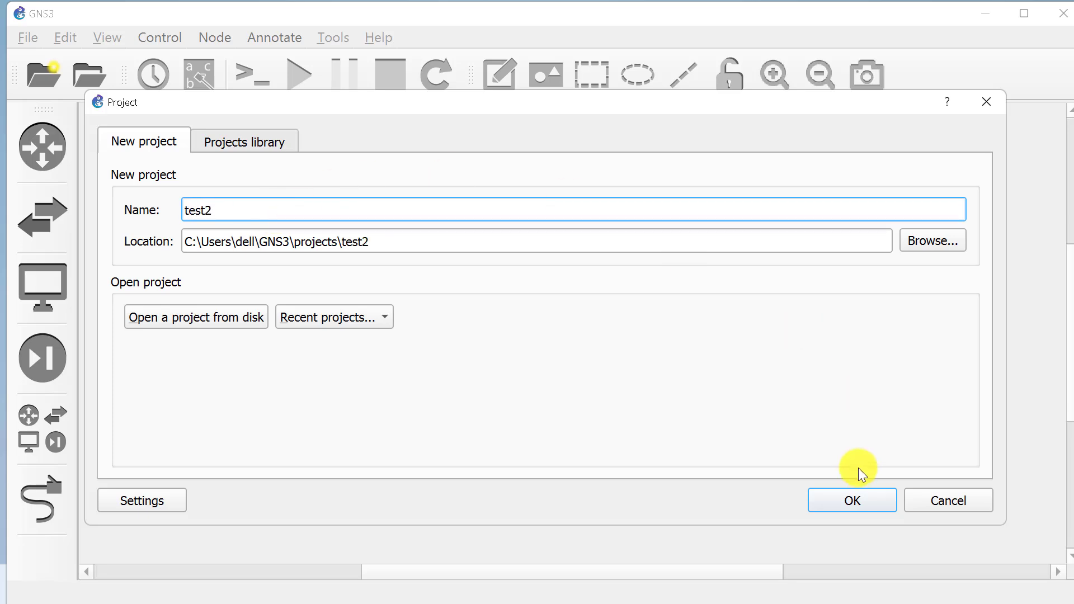
click(856, 499)
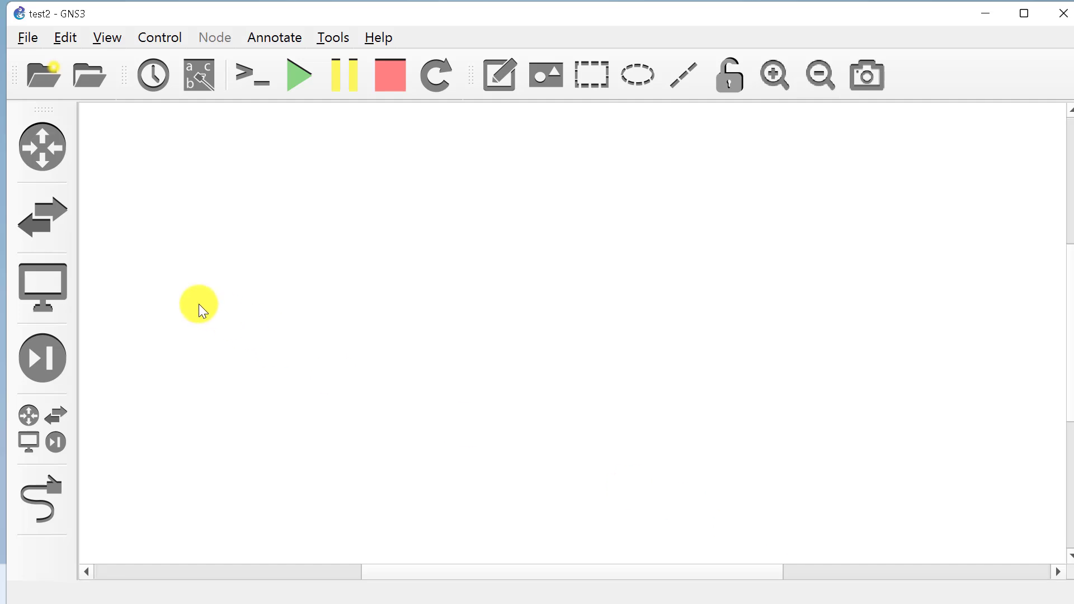
Check the router templates (none listed), close the Routers panel, and minimize GNS3
click(39, 148)
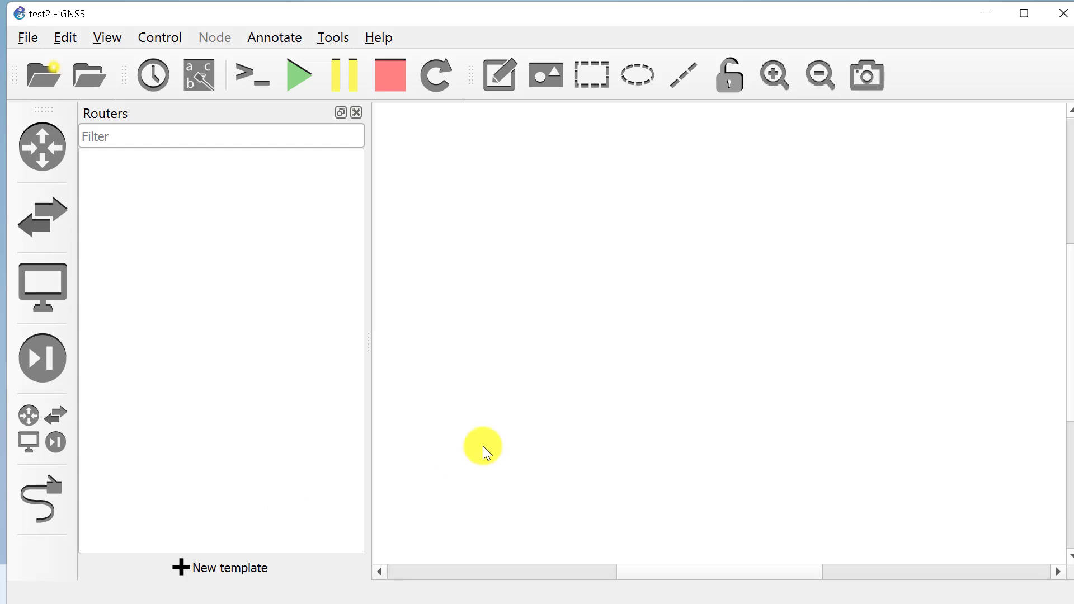
click(356, 112)
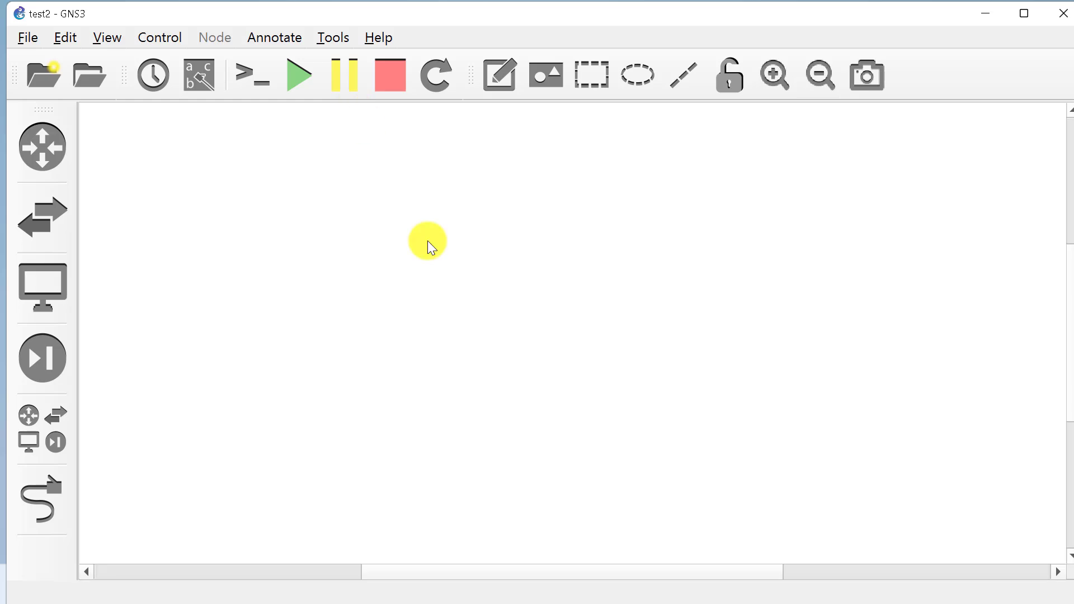
click(979, 10)
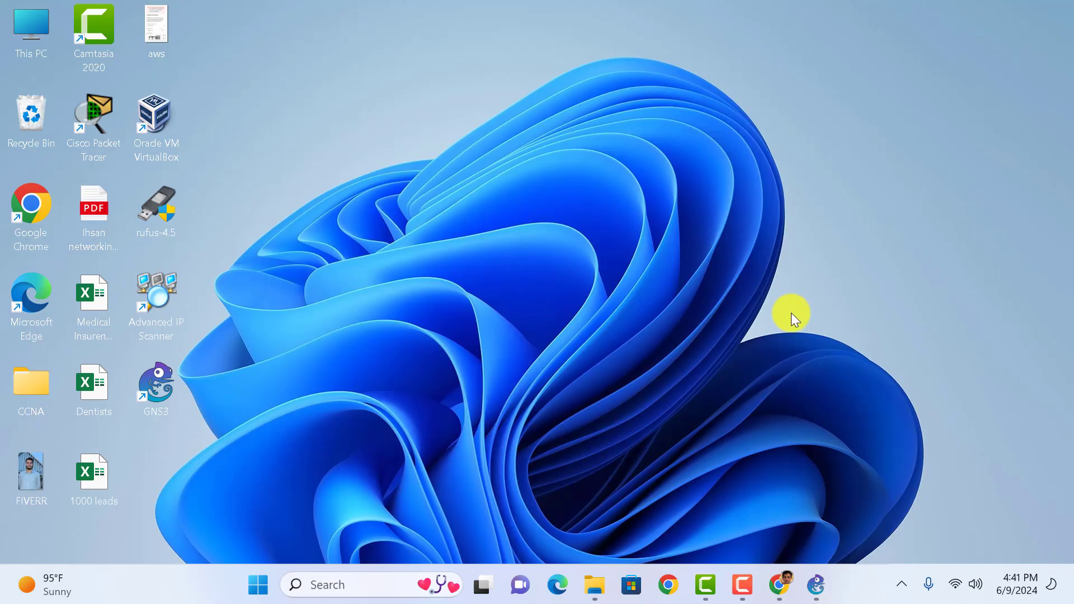
In a new Chrome tab, search the web for 'gns3 app'
click(777, 577)
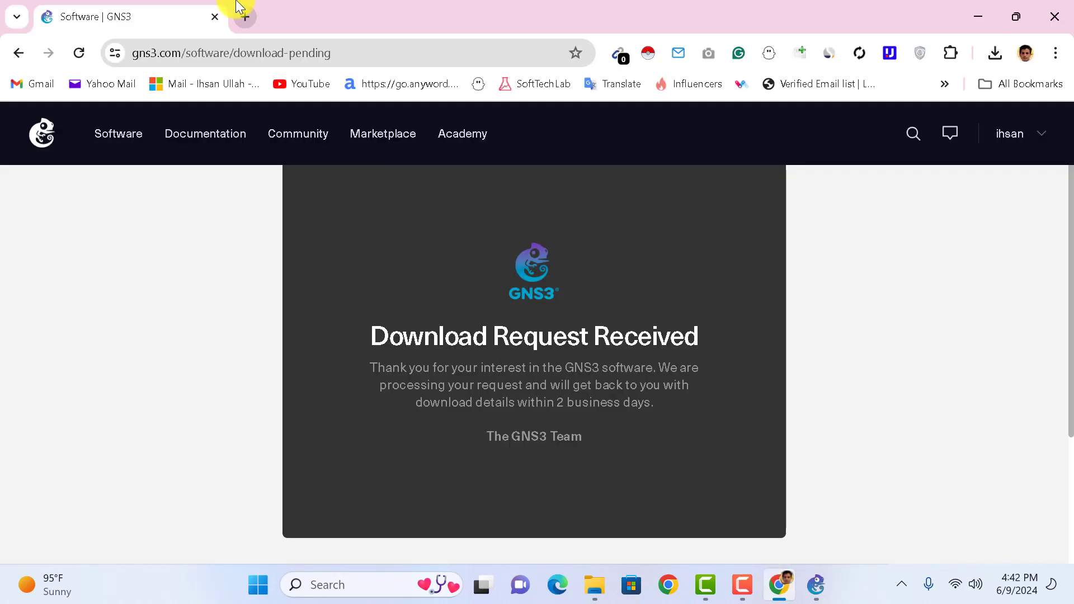
click(244, 16)
click(216, 48)
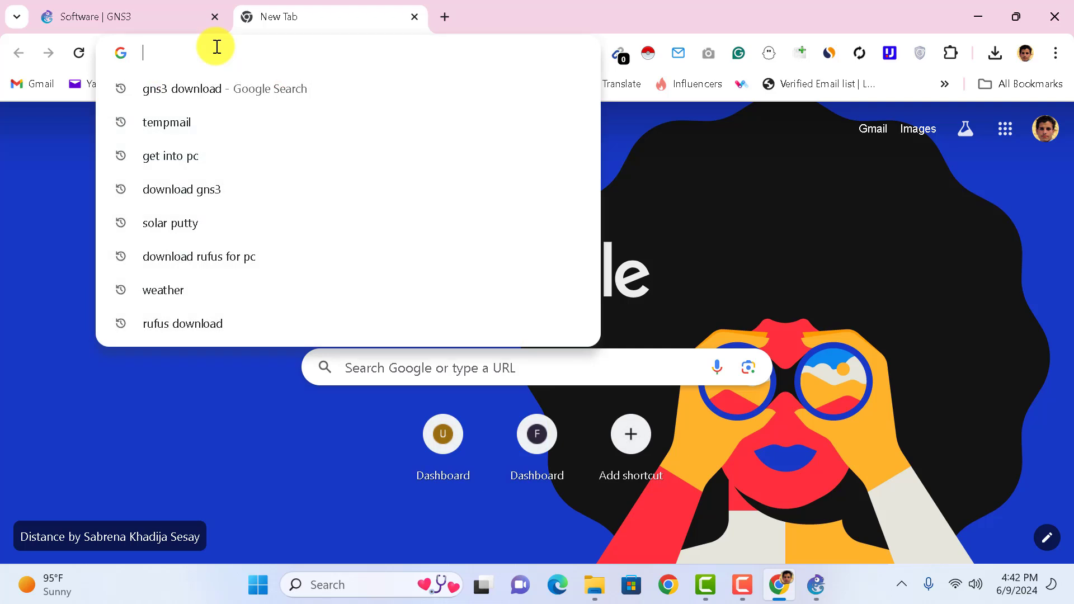
text(gns)
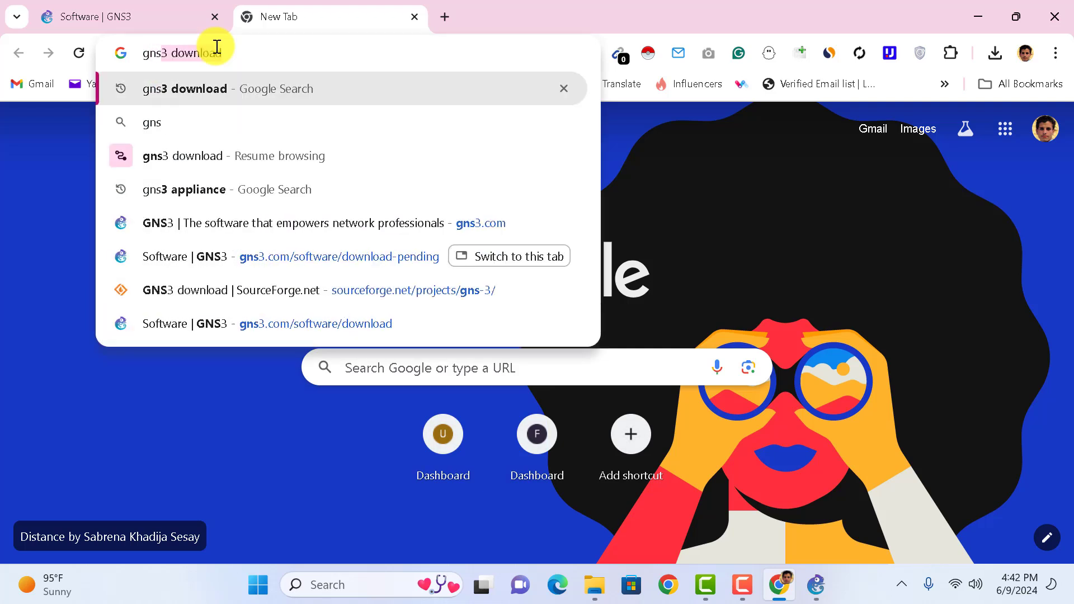
text(3 app)
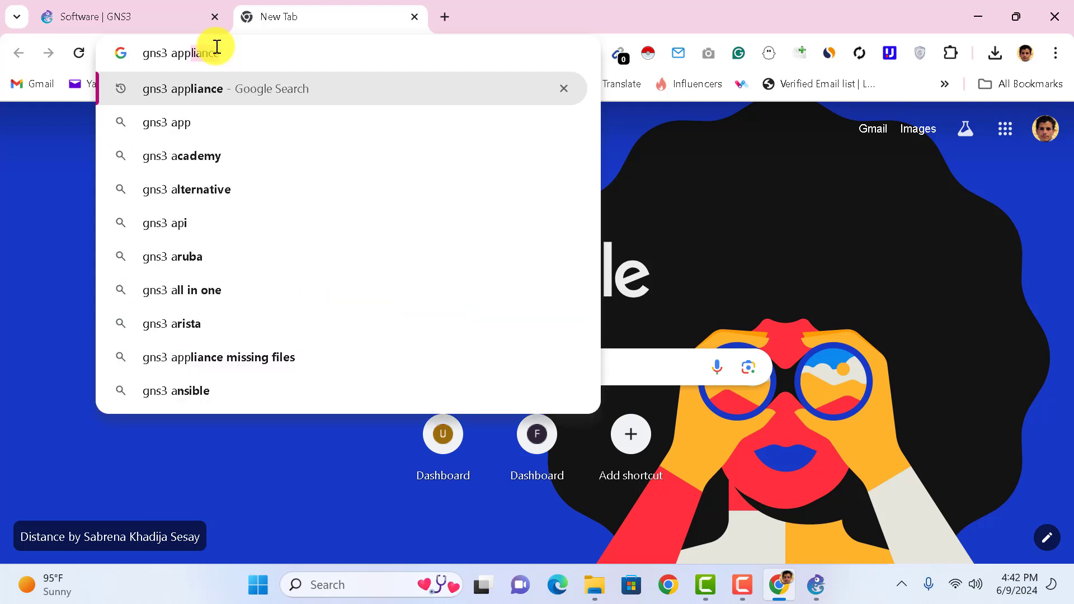
key(Return)
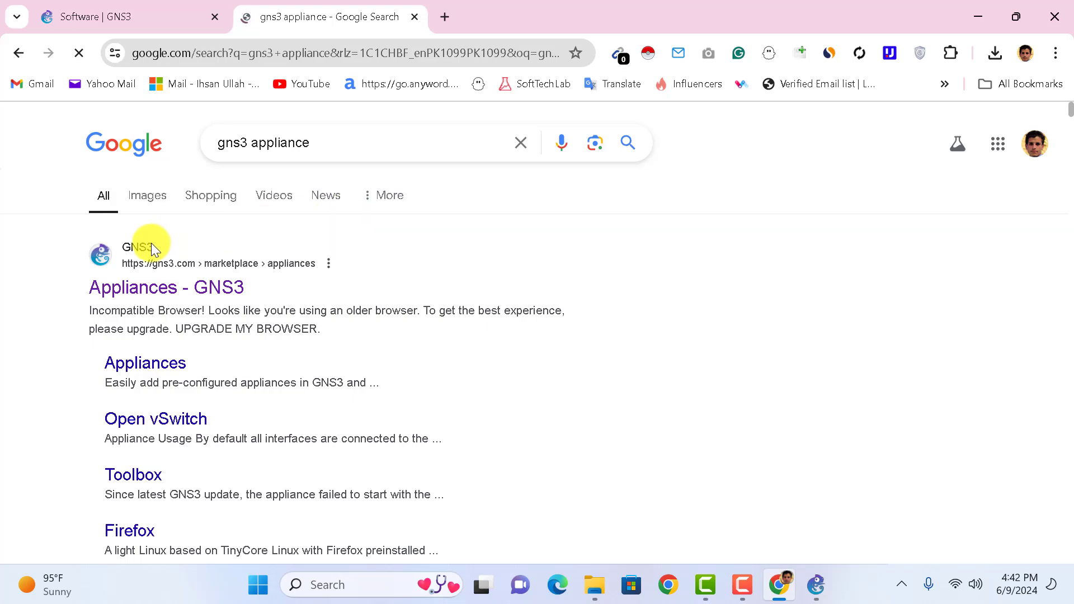
Open the 'Appliances - GNS3' marketplace result and browse its appliance list
click(203, 288)
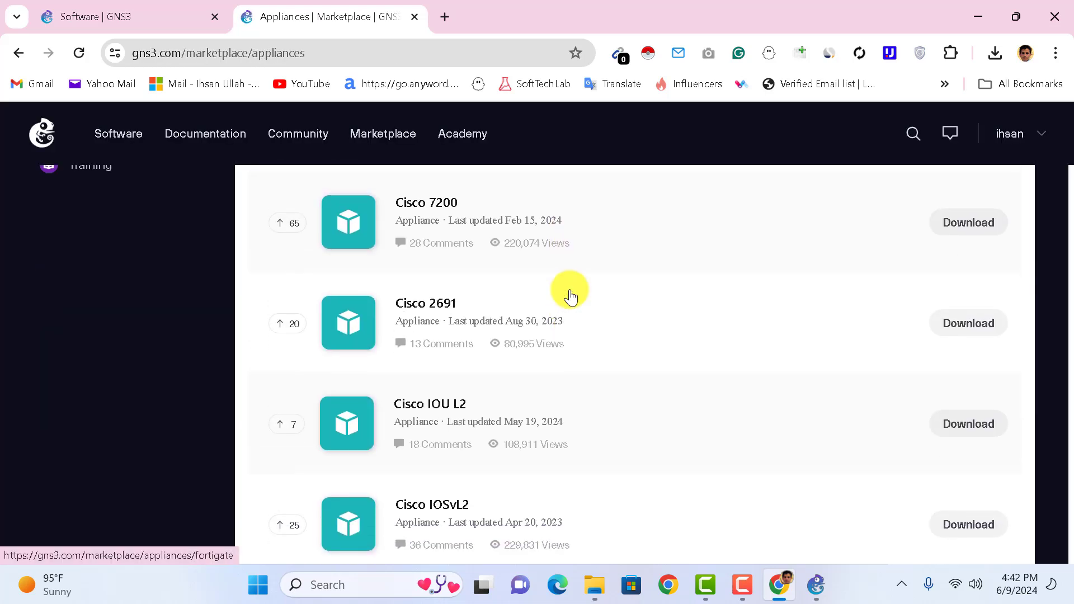
scroll(571, 296, down, 5)
scroll(570, 297, up, 2)
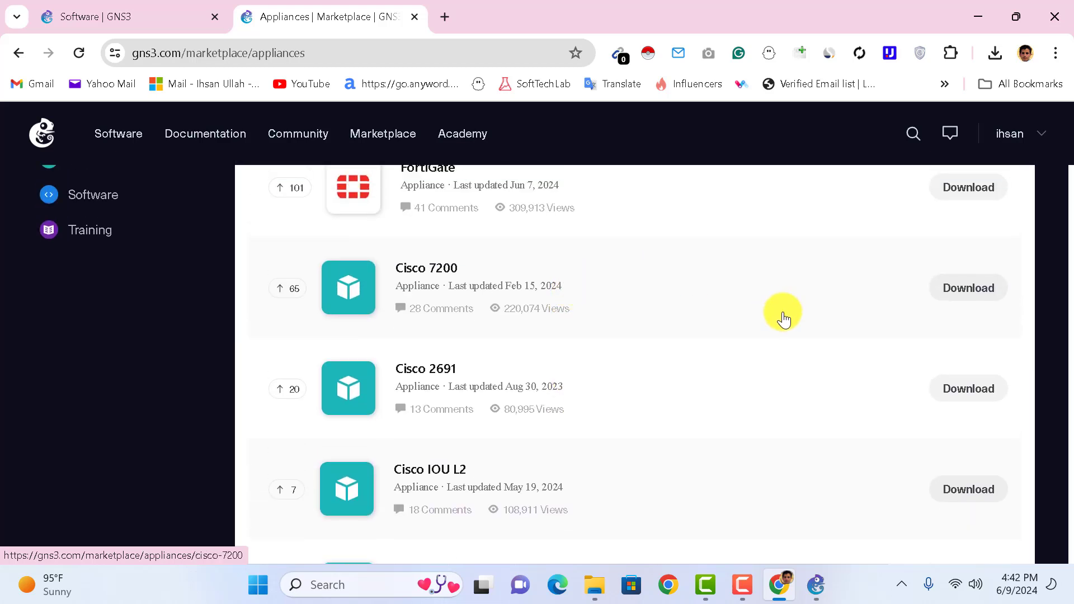
scroll(542, 254, up, 3)
scroll(540, 253, up, 1)
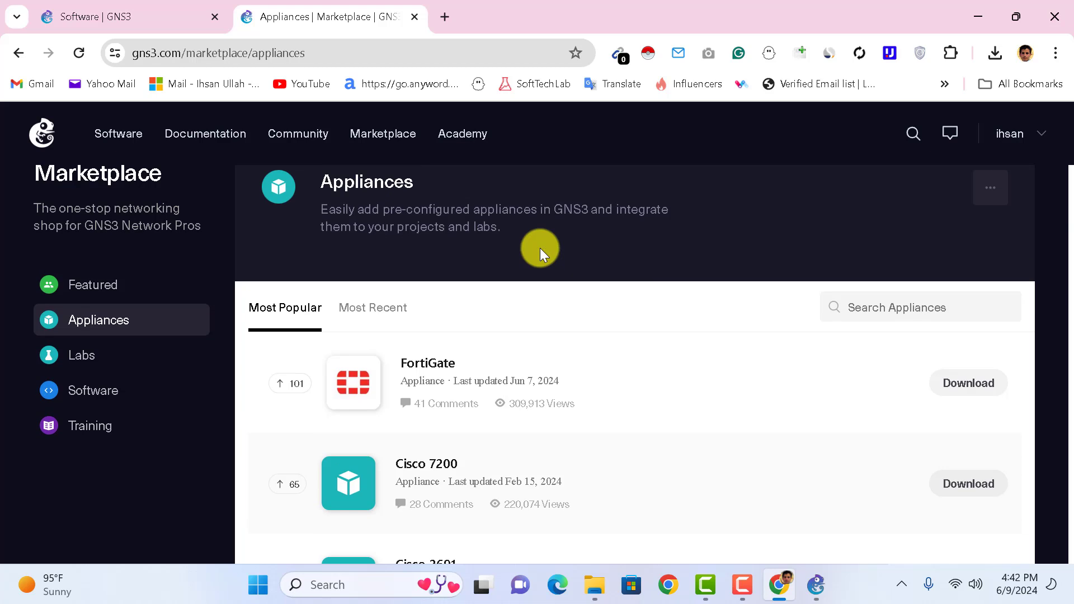
scroll(540, 253, down, 3)
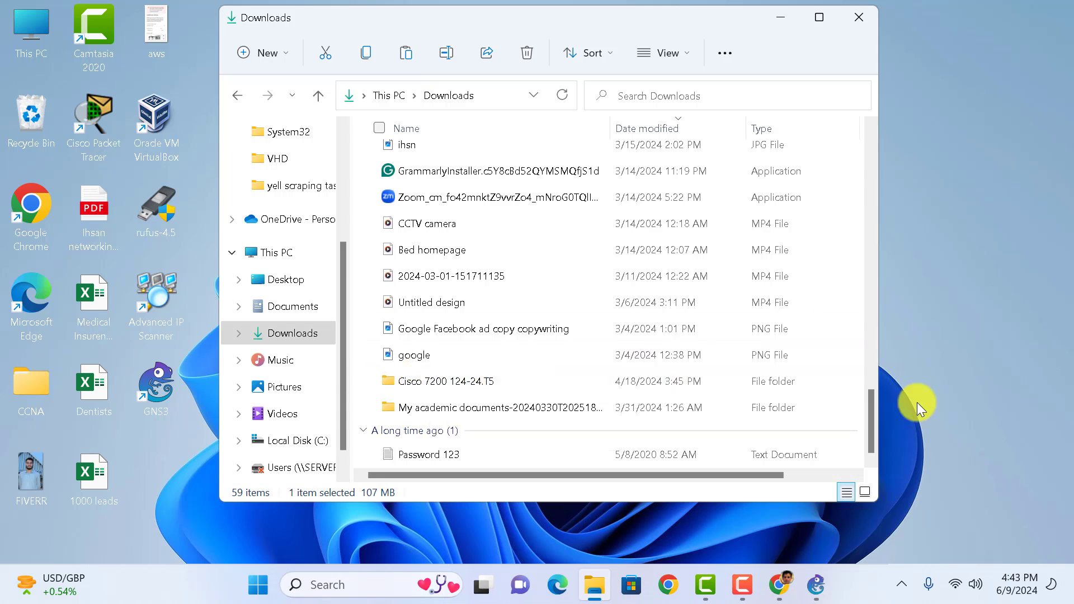
Restore the test2 GNS3 window after a look at Downloads, and open the Edit menu
click(816, 585)
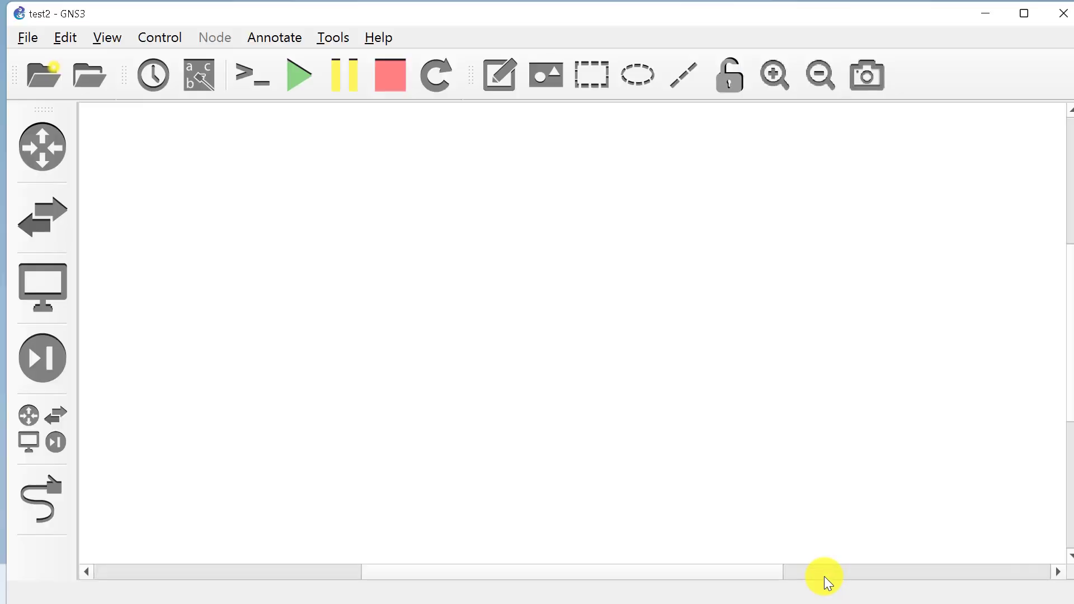
click(980, 6)
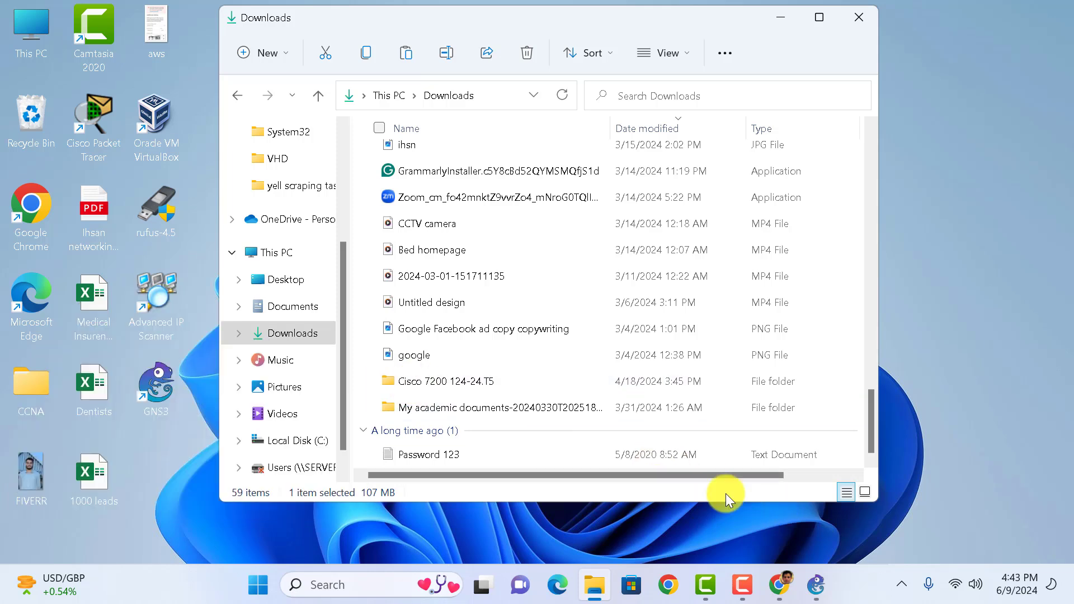
click(816, 585)
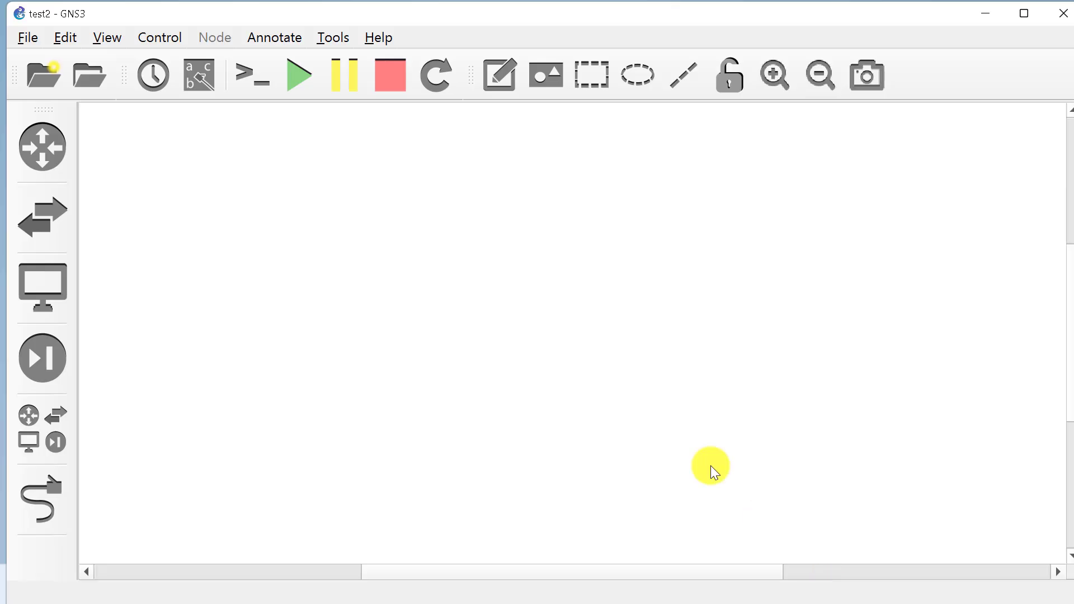
click(66, 37)
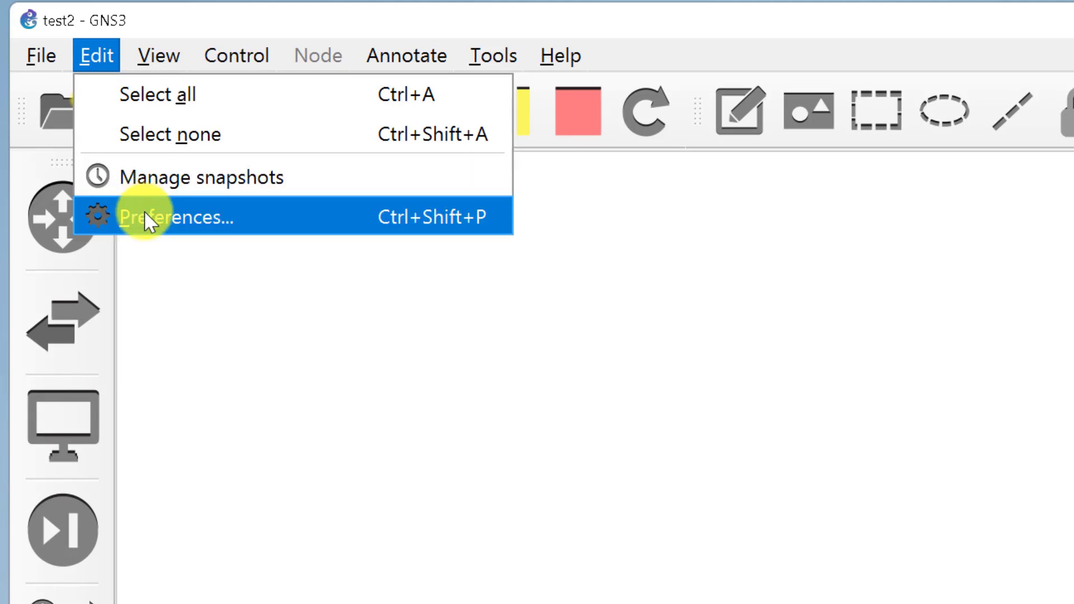
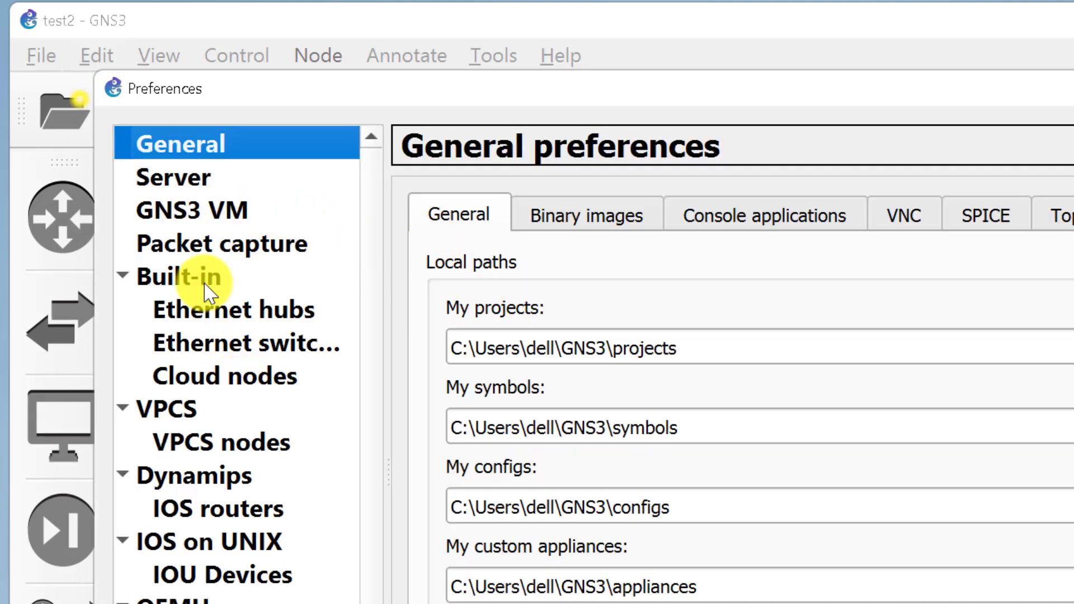
Start a new IOS router template from the c7200-adventerprisek9-mz.124-24.T5 image
click(193, 510)
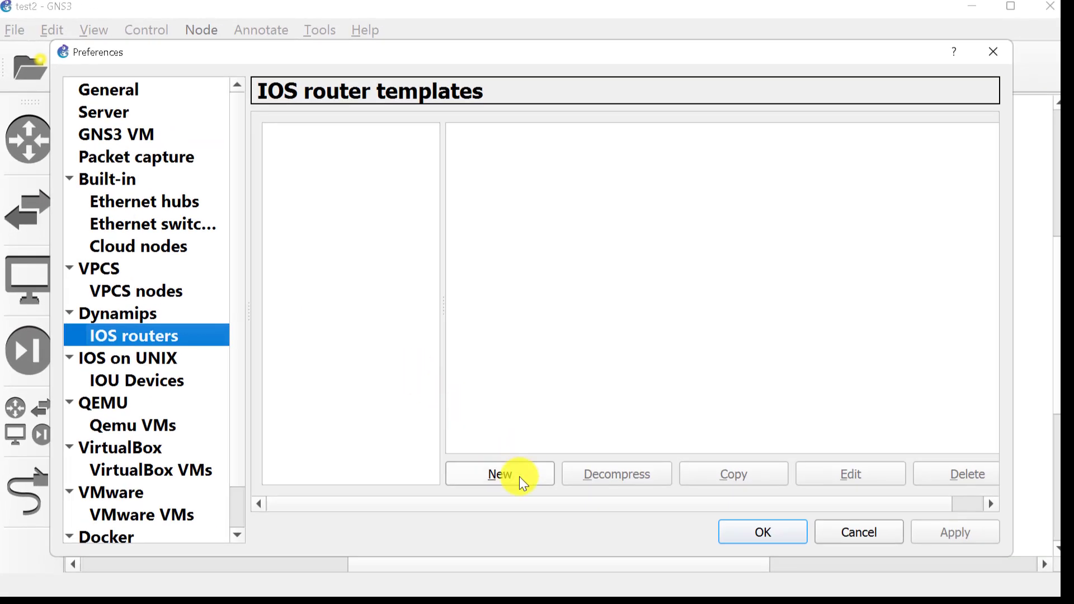
click(519, 476)
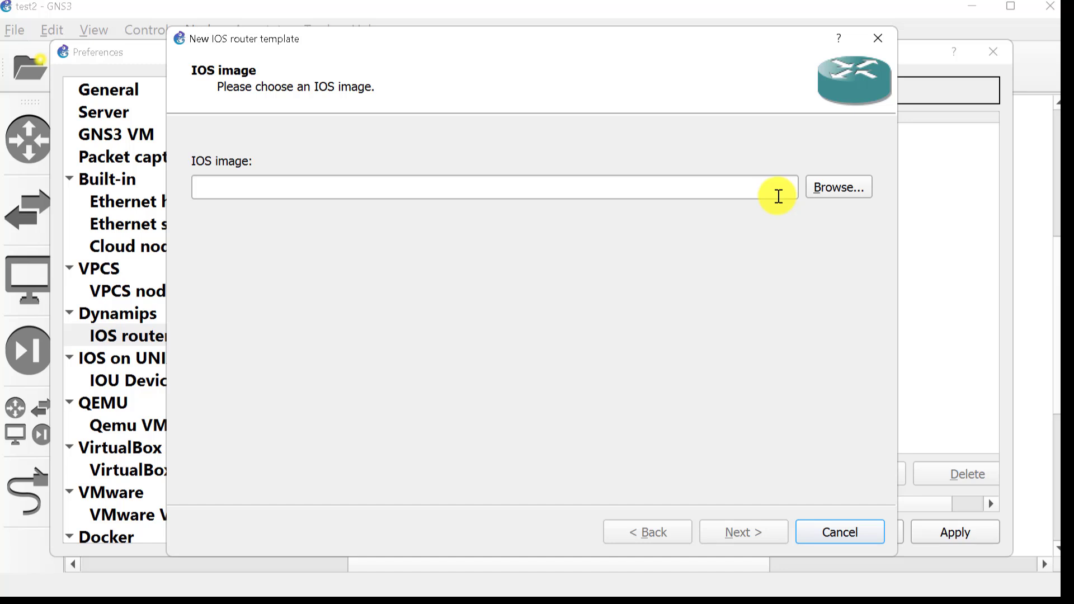
click(867, 189)
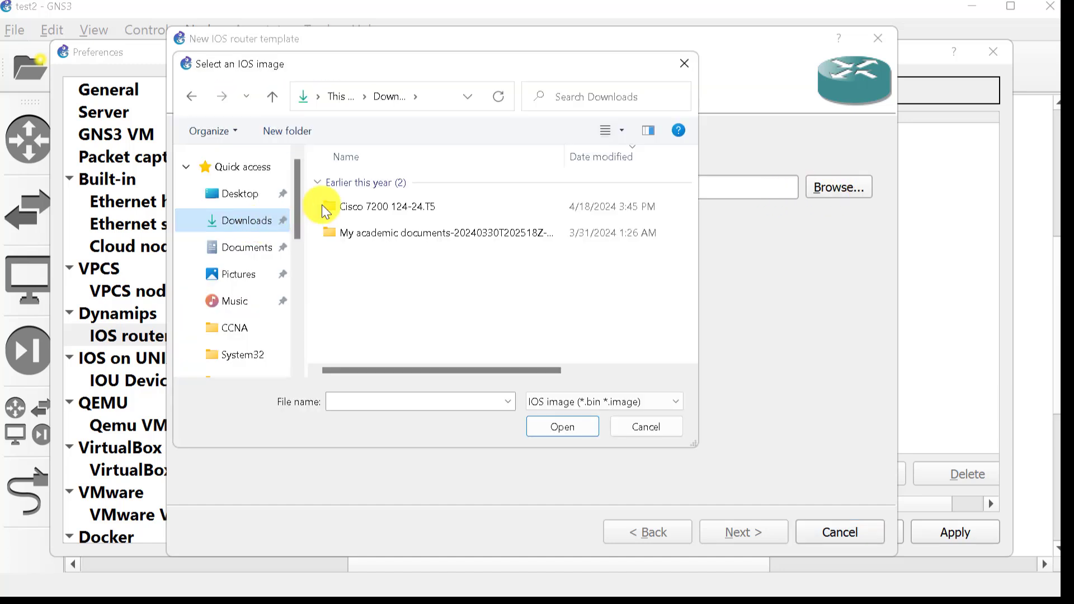
double_click(343, 208)
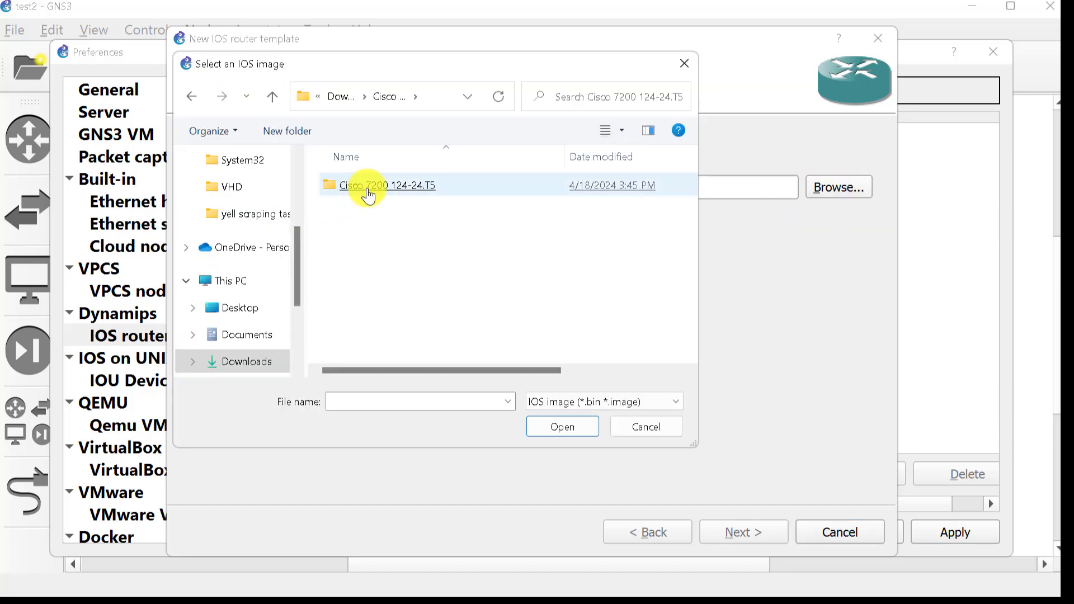
double_click(369, 186)
double_click(368, 188)
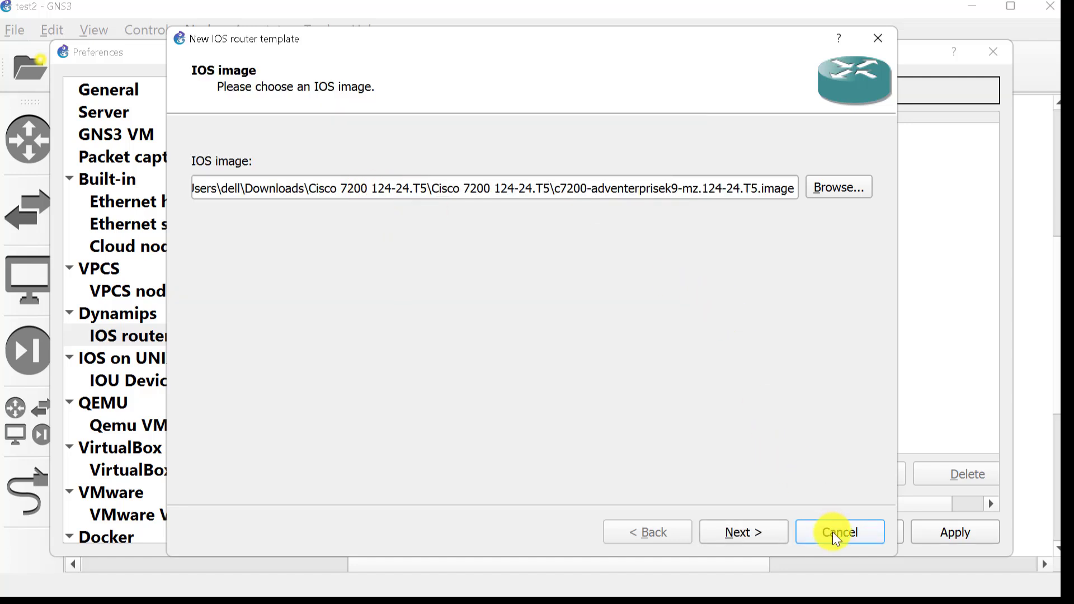
click(767, 527)
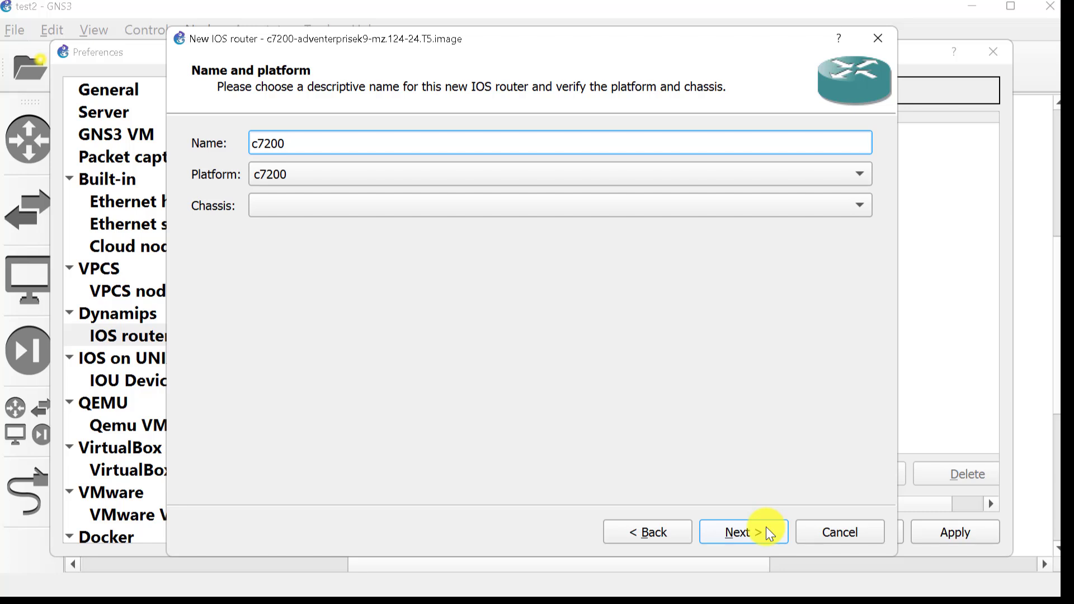
Keep the name c7200 and 512 MiB RAM, add PA-4T+ in slot 1, and apply
click(766, 527)
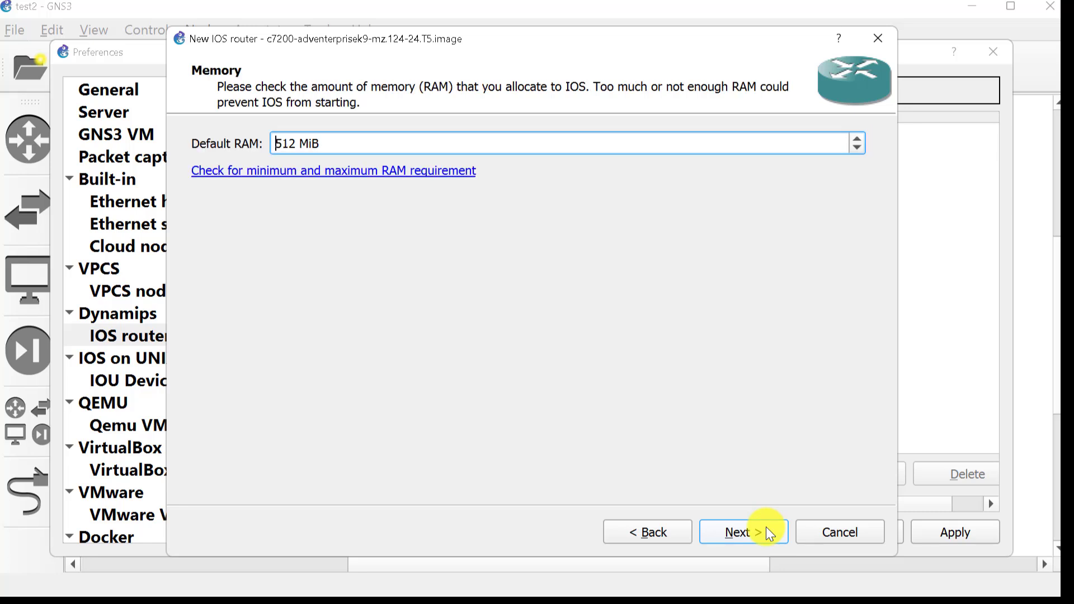
click(767, 527)
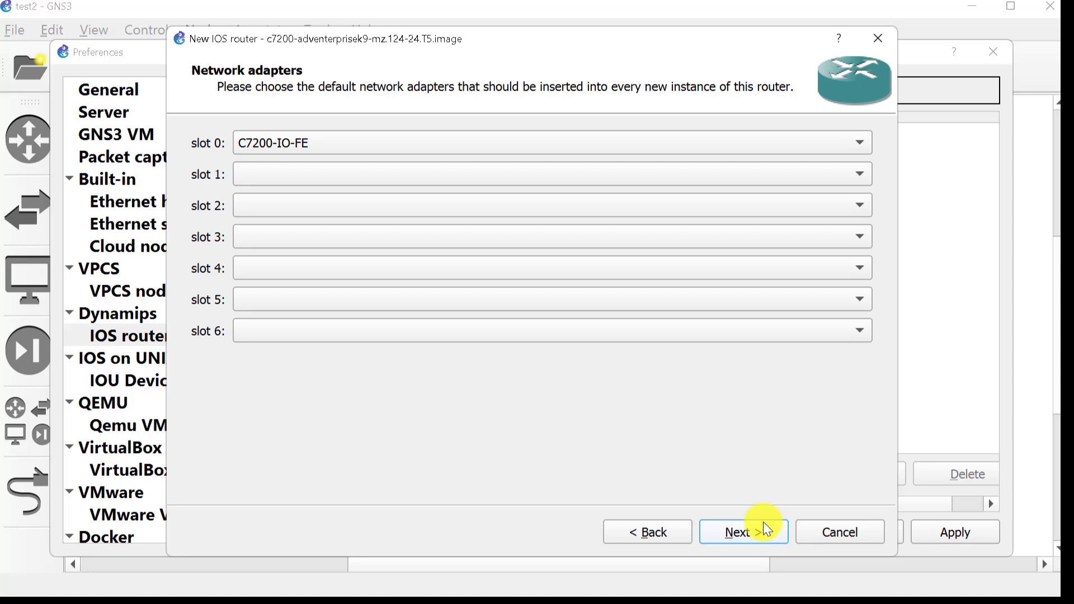
click(323, 174)
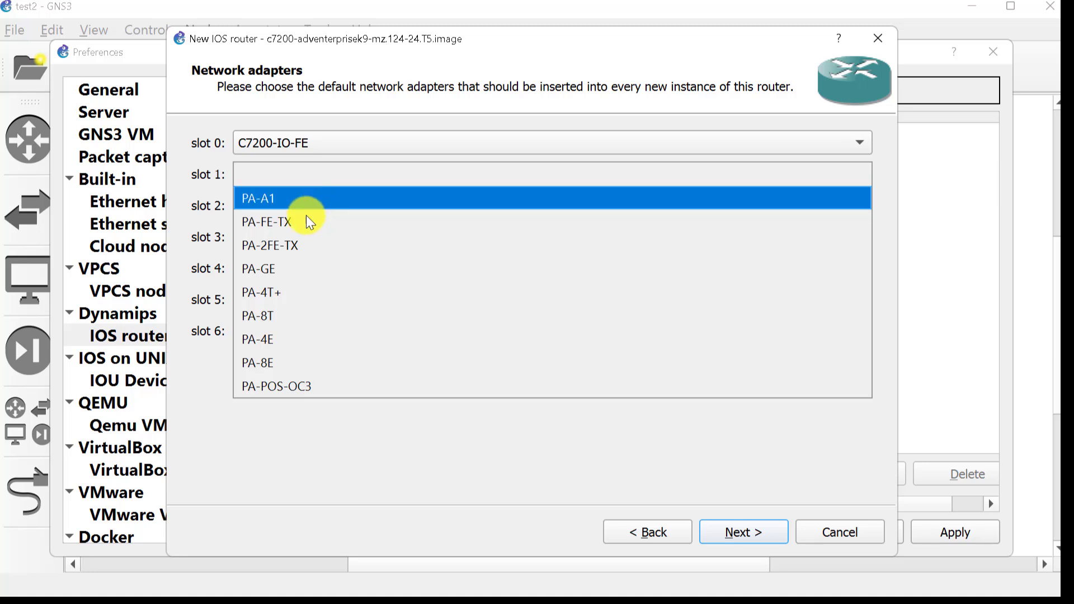
click(271, 298)
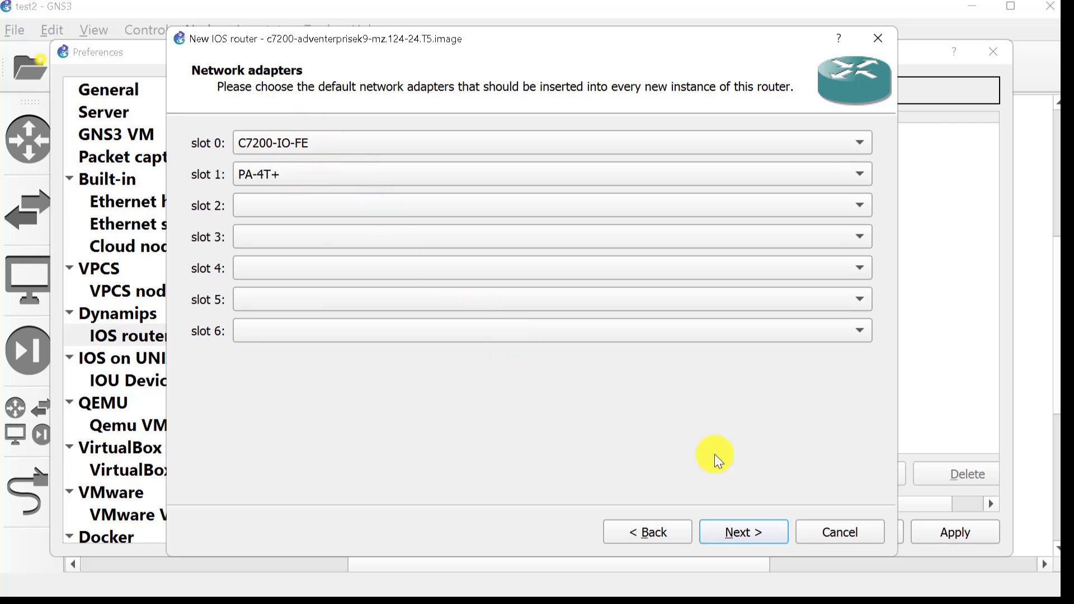
click(757, 517)
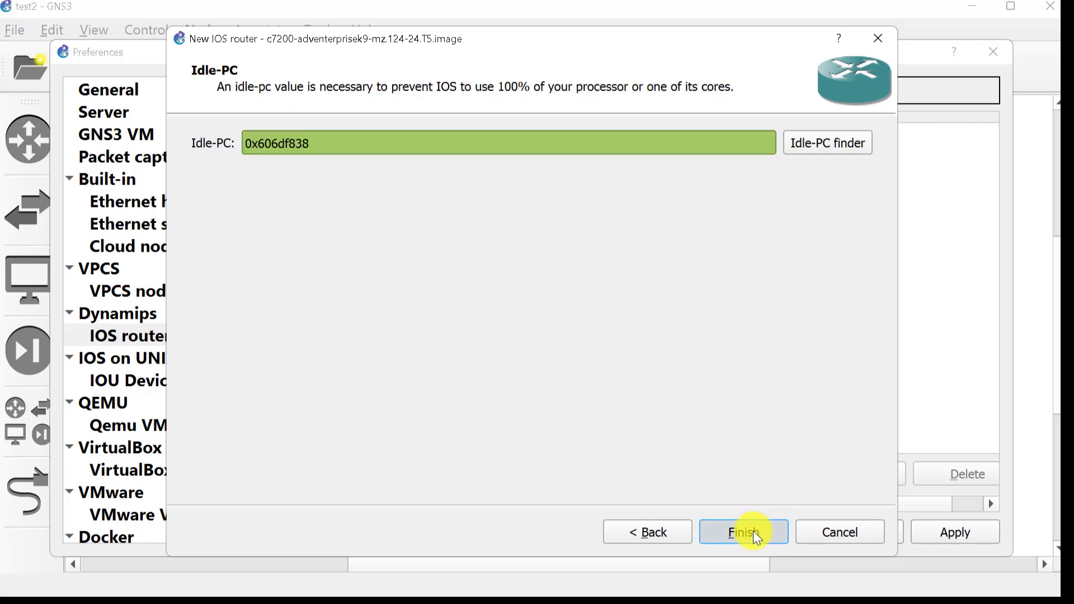
click(753, 532)
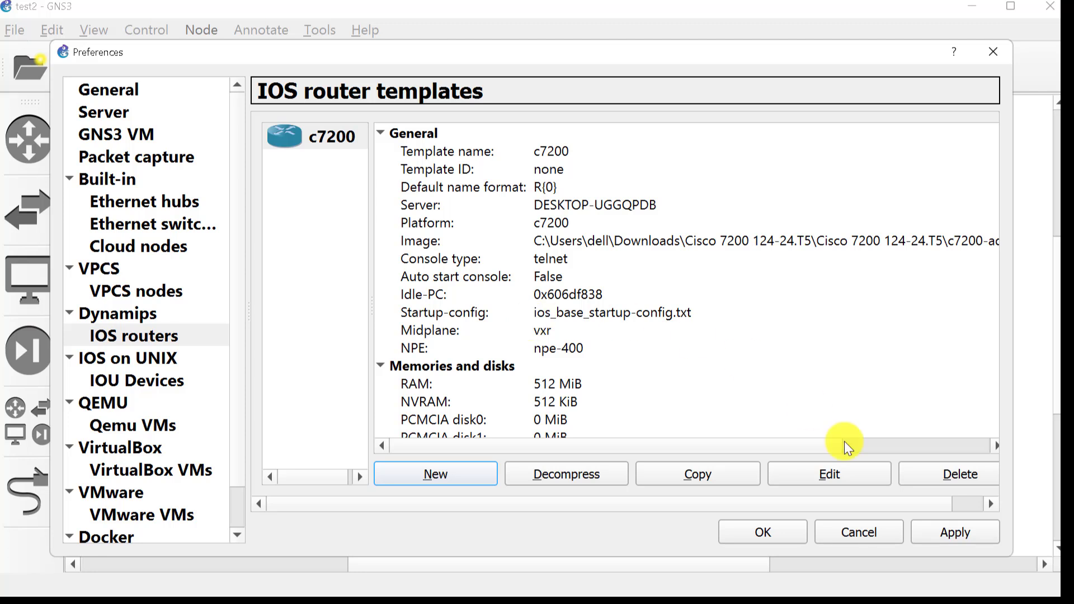
click(966, 531)
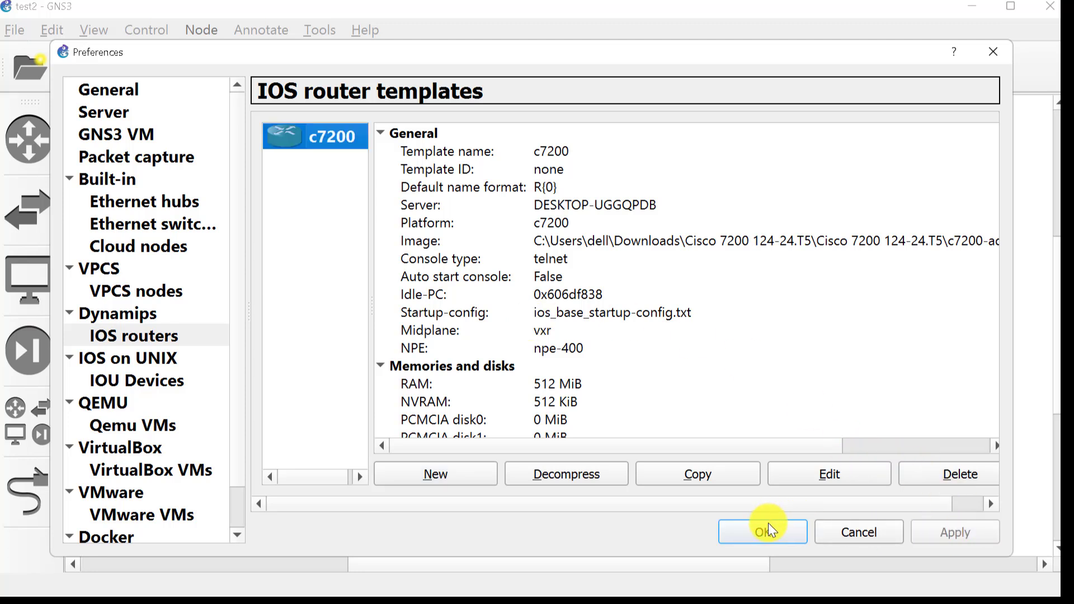
click(767, 526)
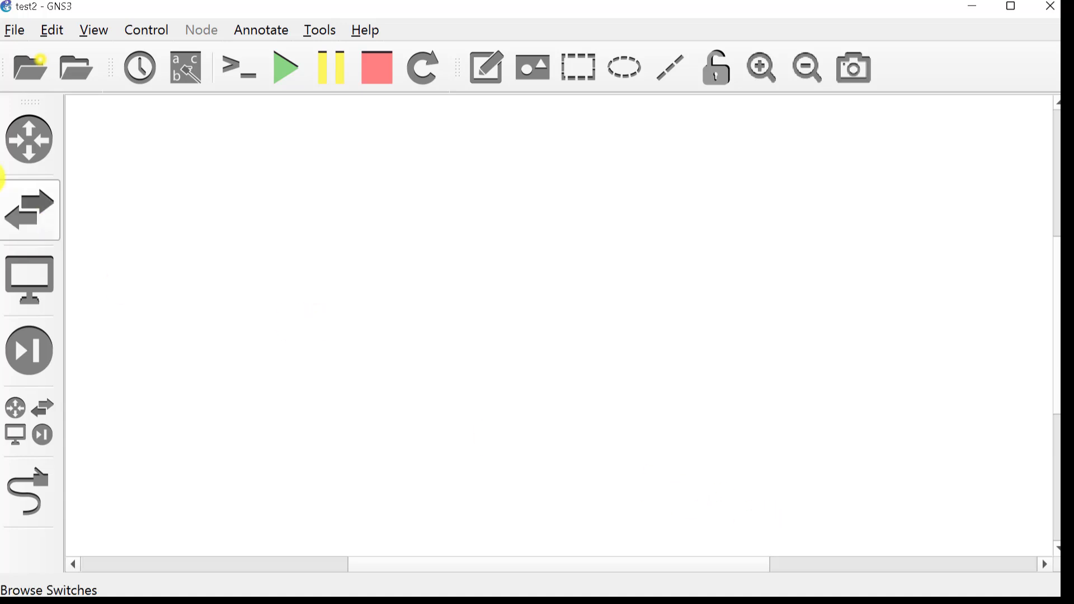
Place two c7200 routers, R1 and R2, side by side on the workspace
click(54, 146)
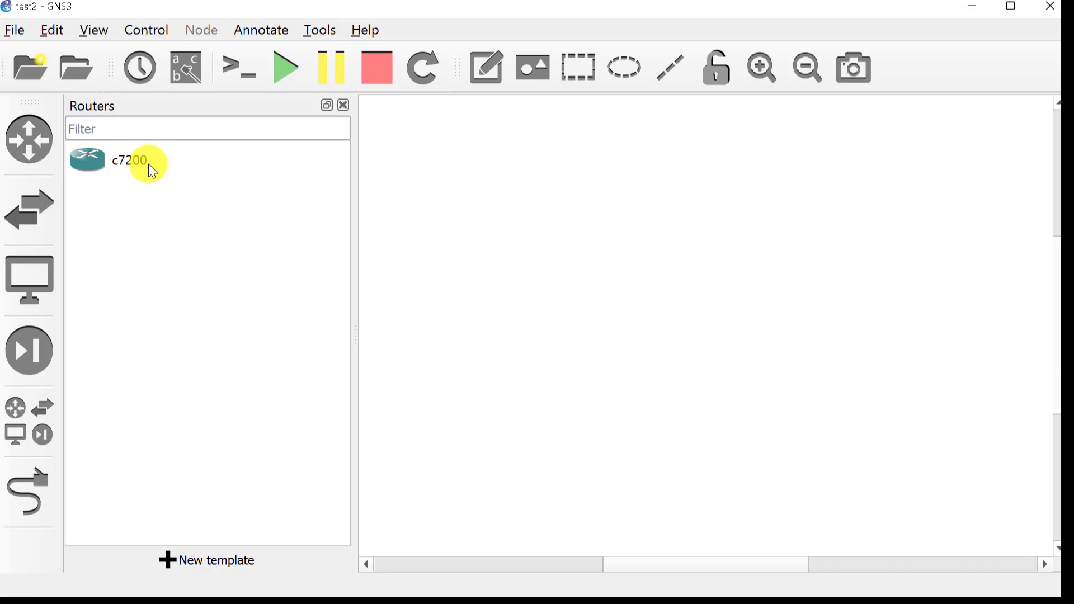
click(149, 163)
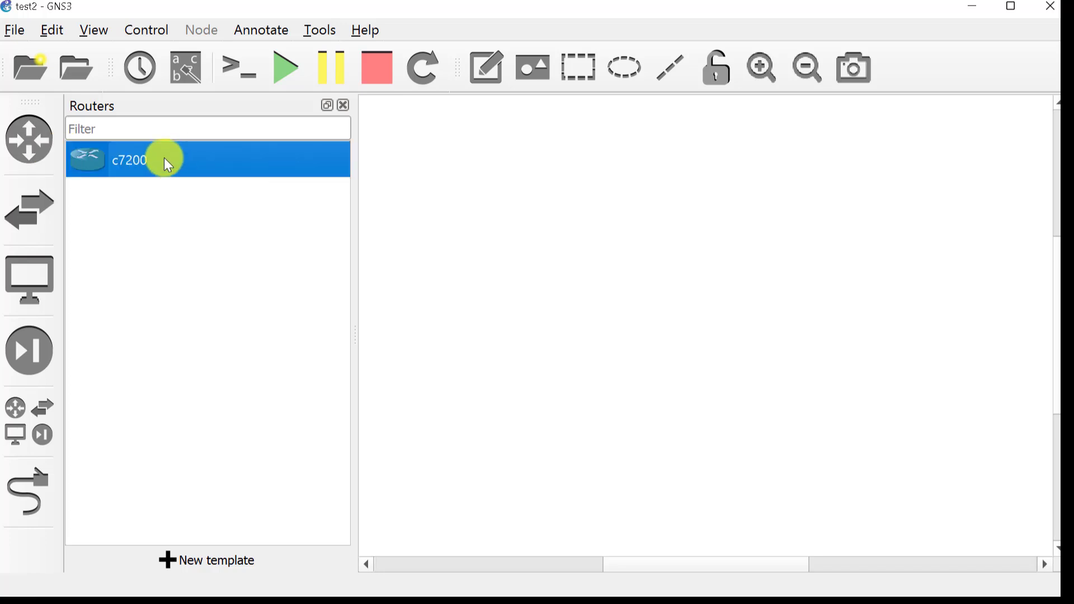
drag(165, 160, 918, 250)
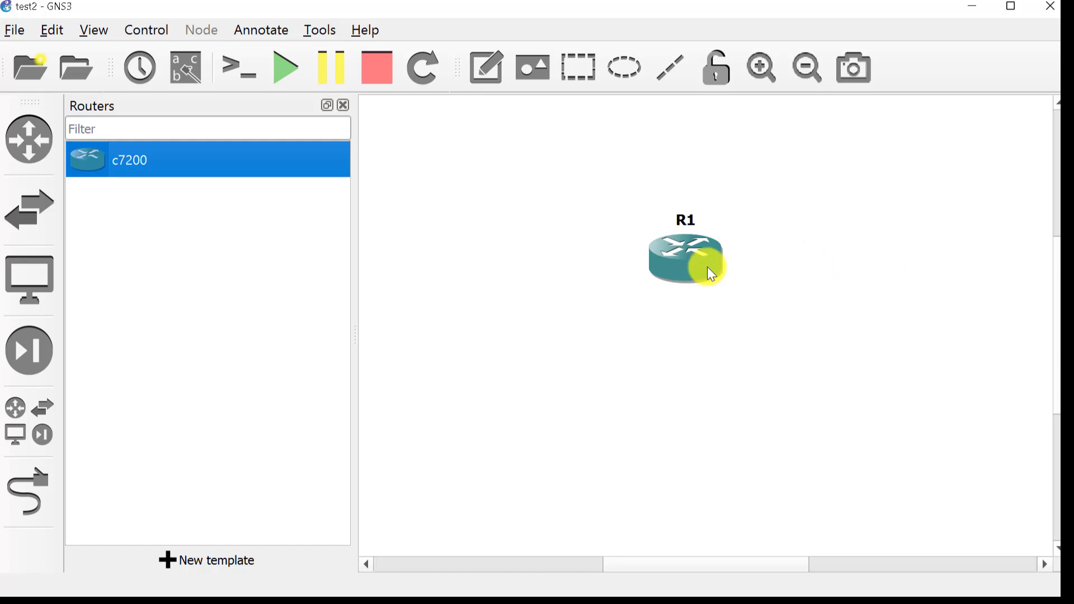
drag(697, 266, 576, 249)
drag(934, 287, 797, 252)
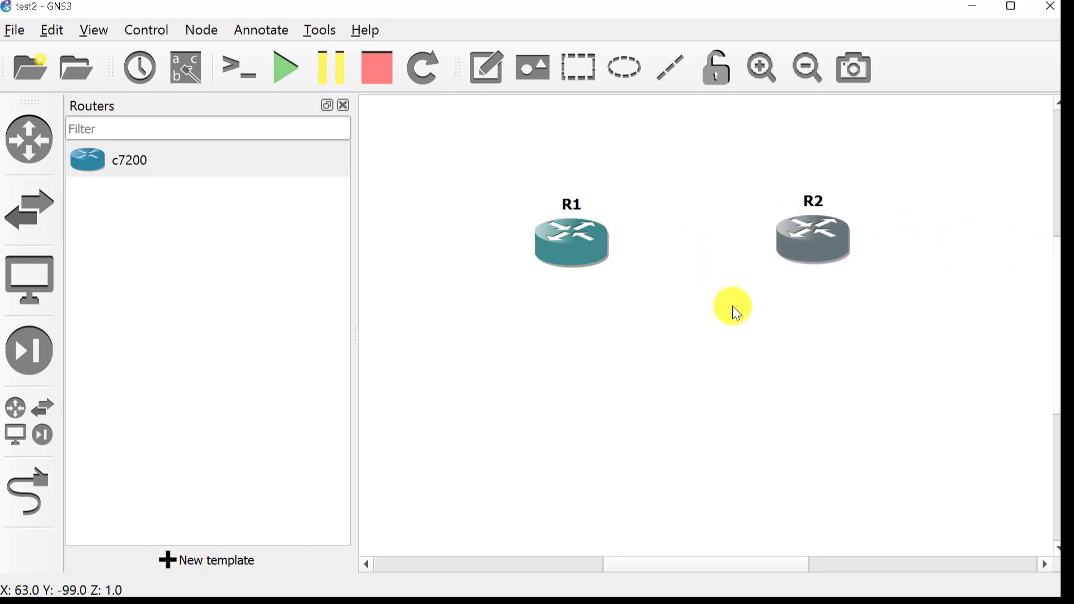
Link R1's Serial1/0 to R2's Serial1/0 and hide the router list
click(14, 491)
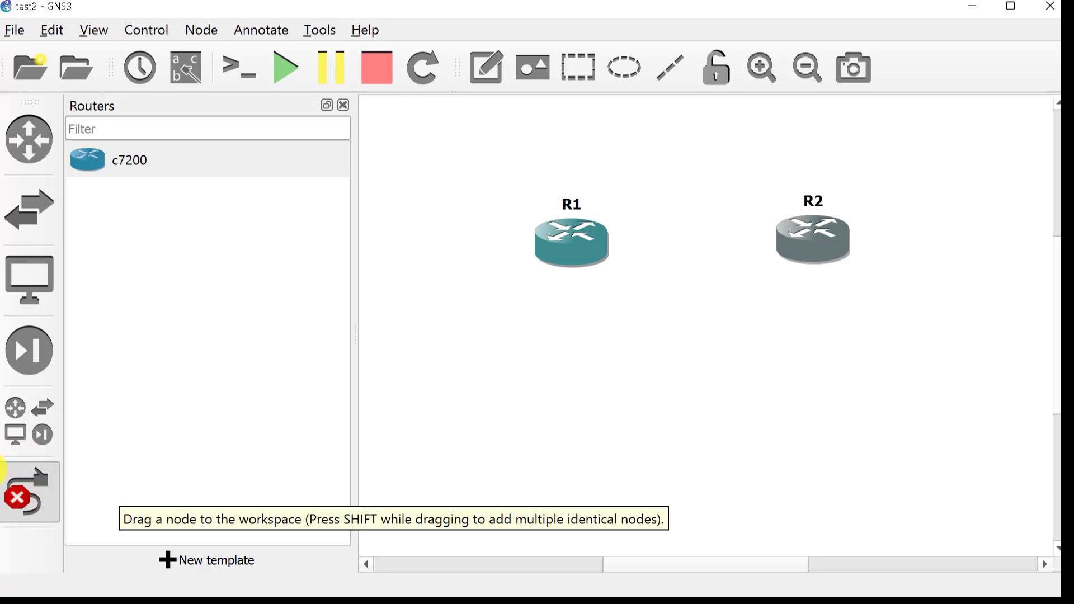
click(569, 239)
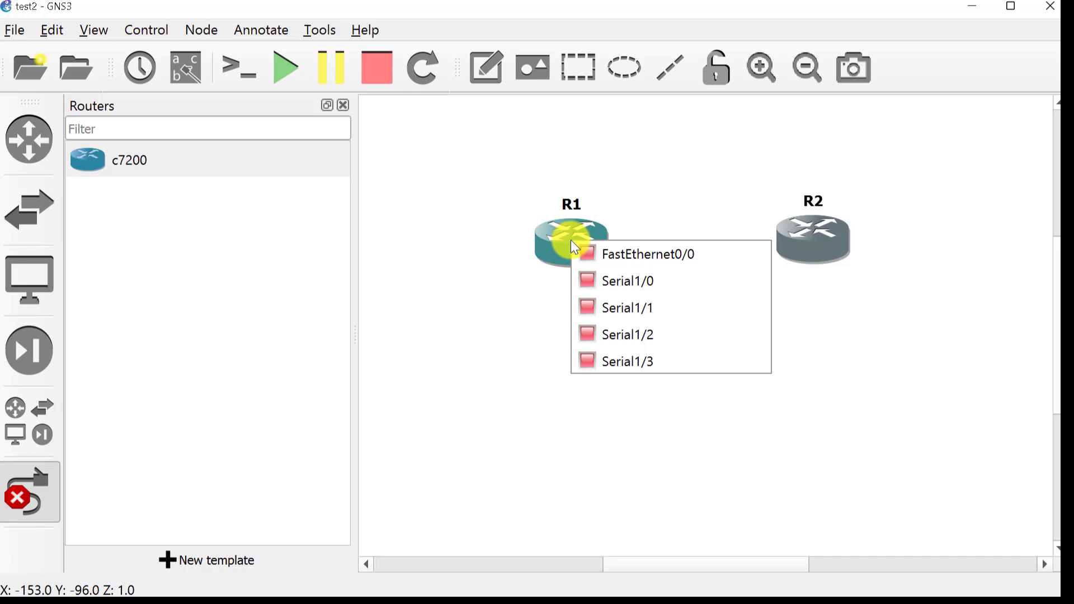
click(600, 278)
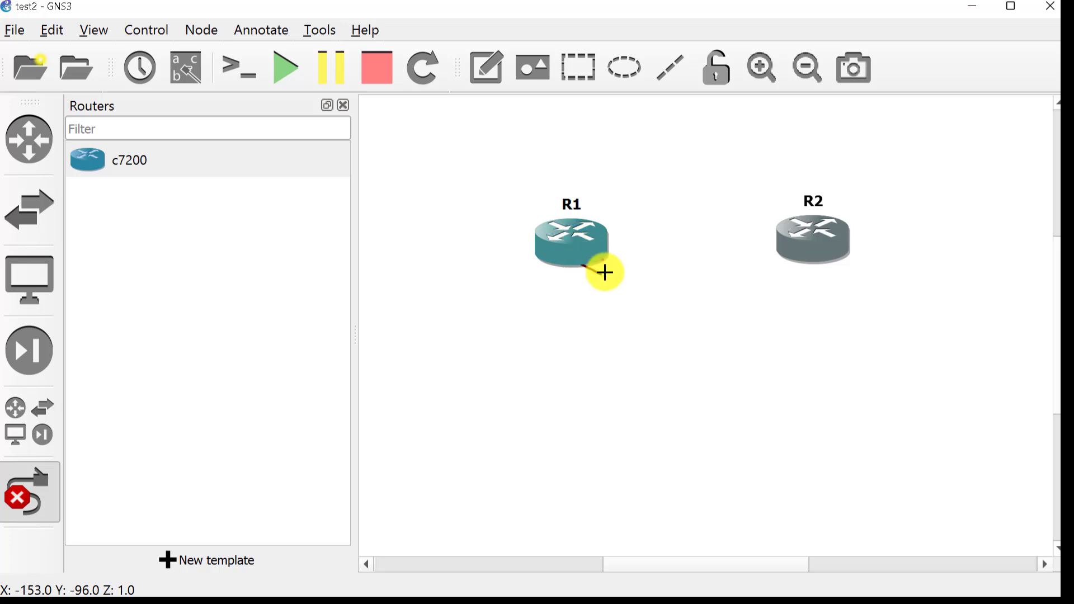
click(815, 223)
click(837, 259)
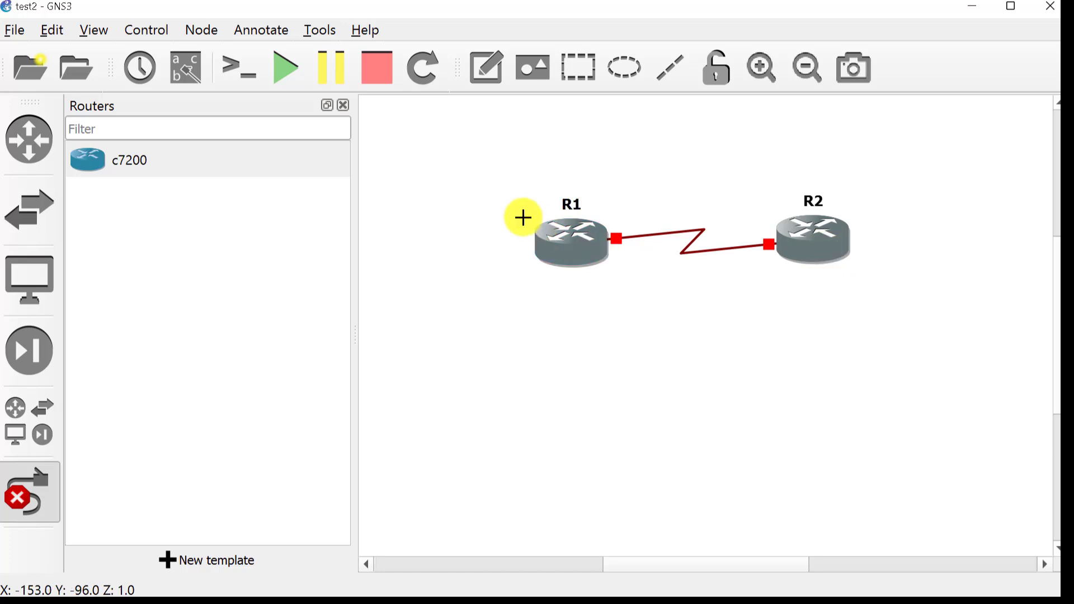
click(344, 106)
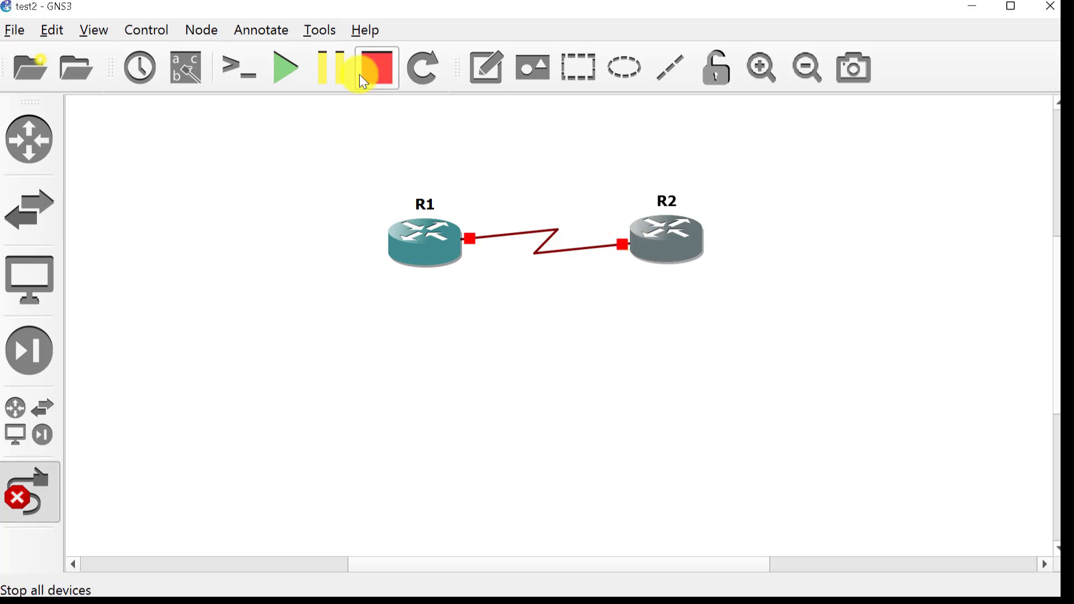
Start all nodes, confirm, and leave link-drawing mode
click(291, 72)
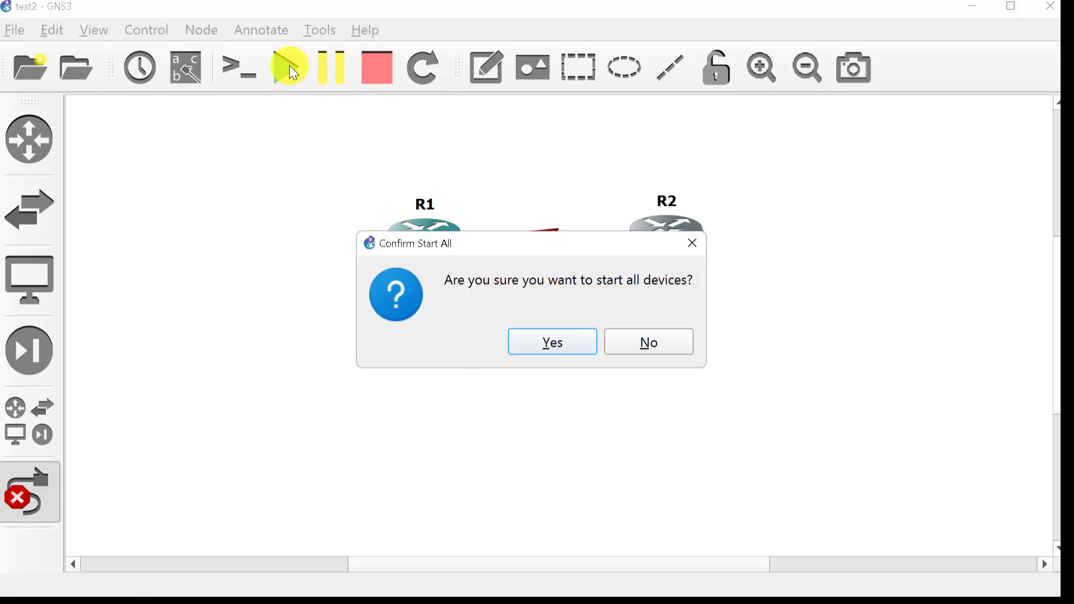
click(539, 344)
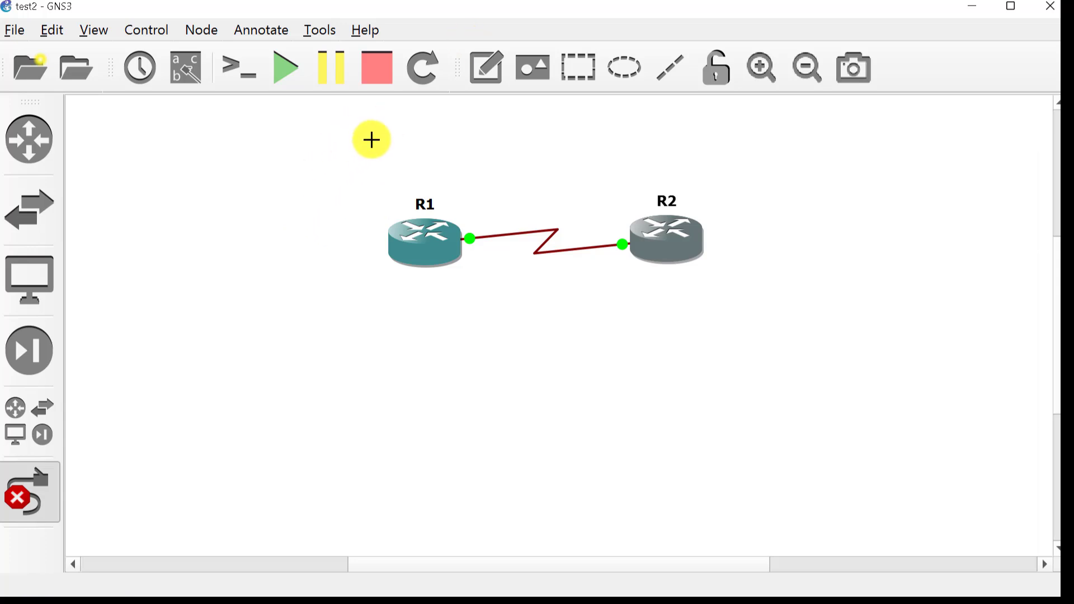
right_click(331, 203)
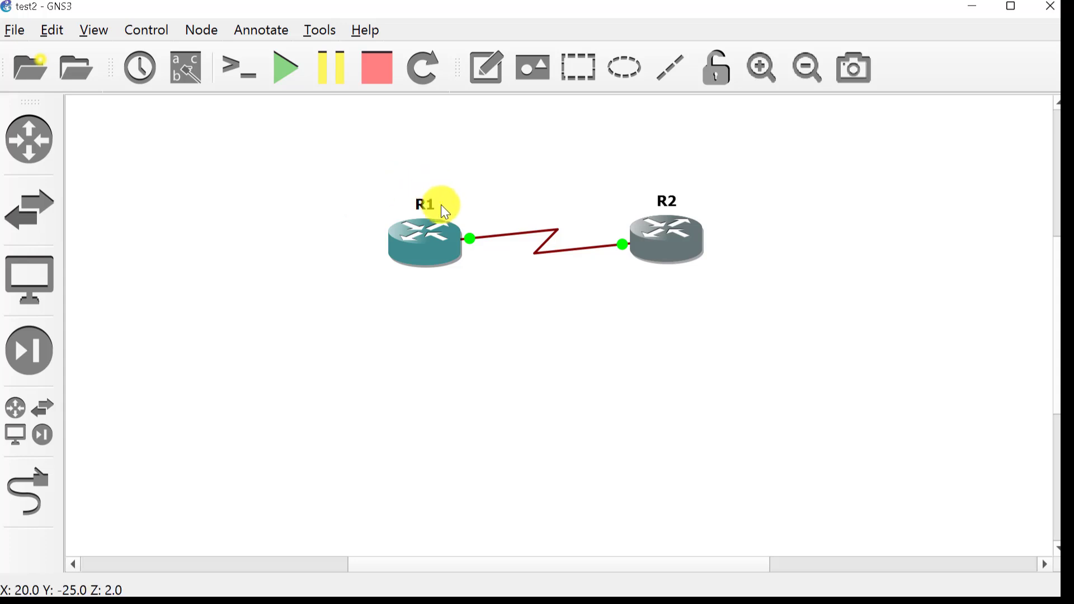
In R1's console, enter 'conf t' and set 'hostname R-1', then return to GNS3
double_click(427, 239)
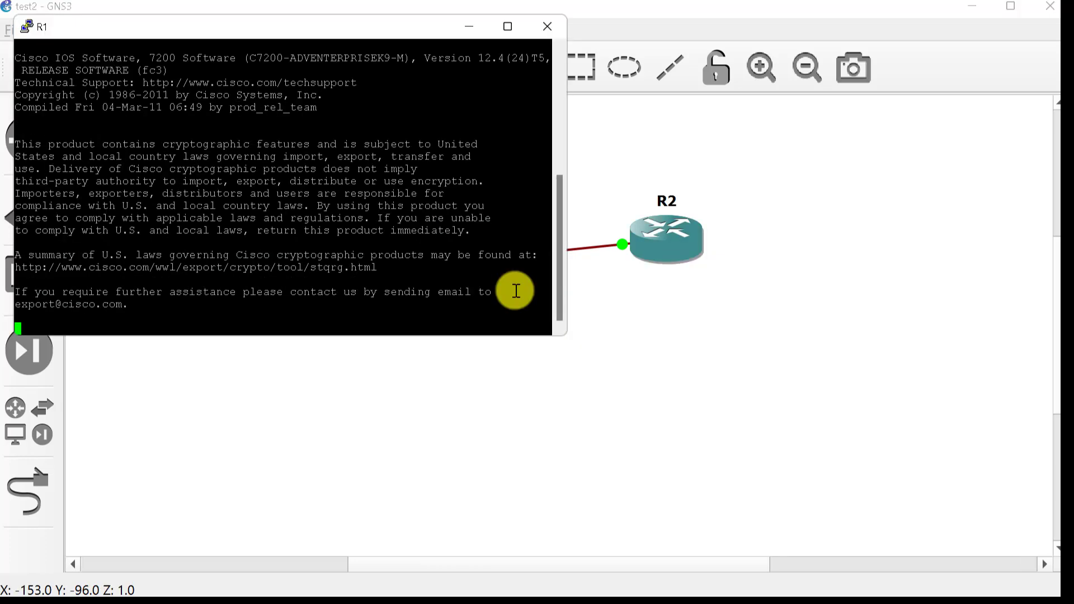
triple_click(512, 288)
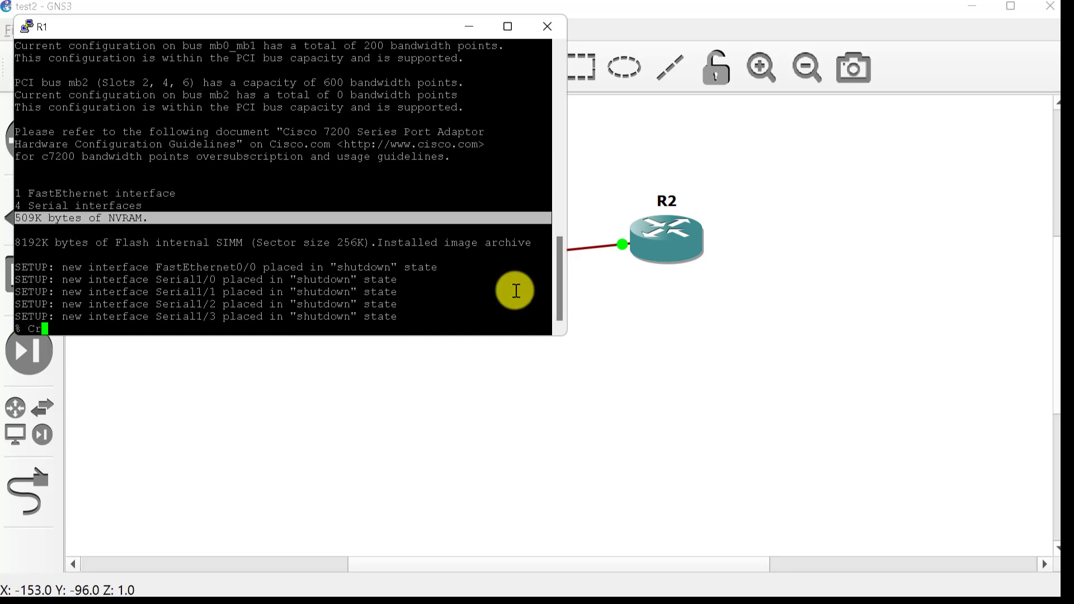
click(501, 301)
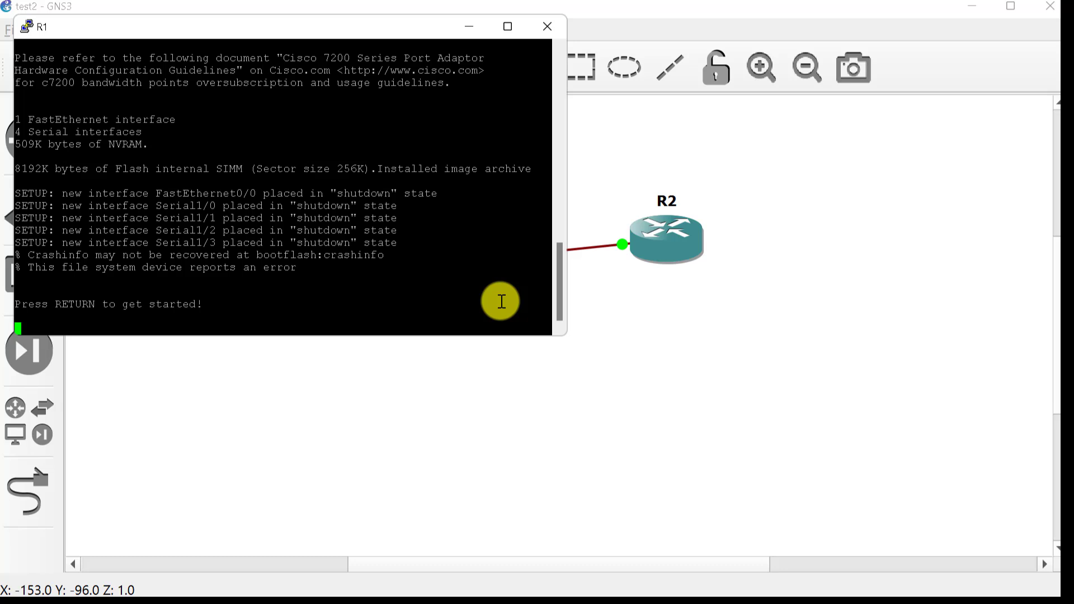
key(Return)
key(Return)
key(Return)
key(Return)
key(Return)
text(conf)
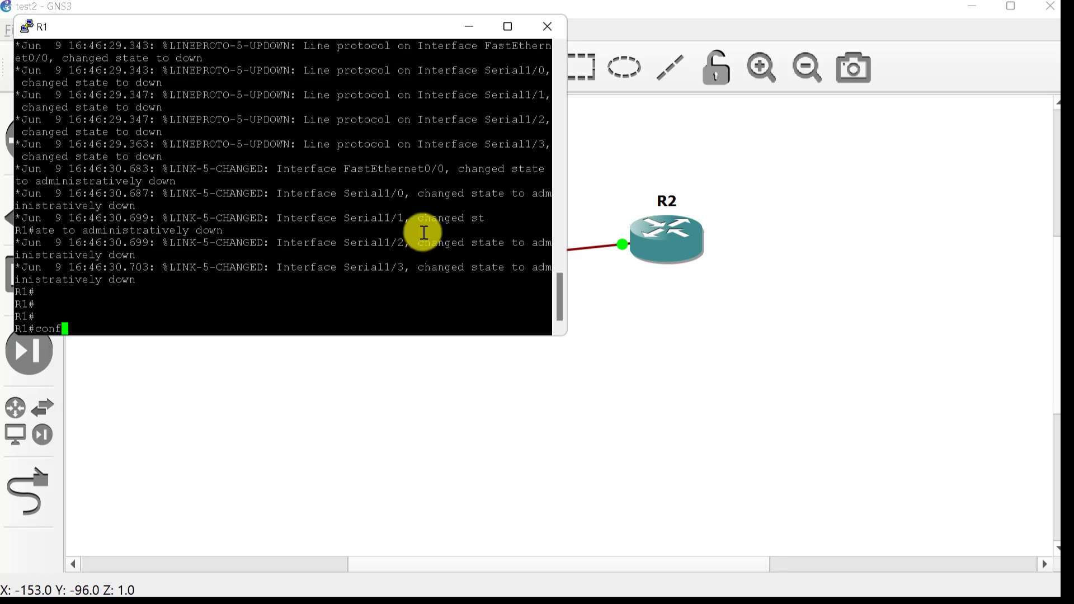
text( t)
key(Return)
key(Return)
key(Return)
key(Return)
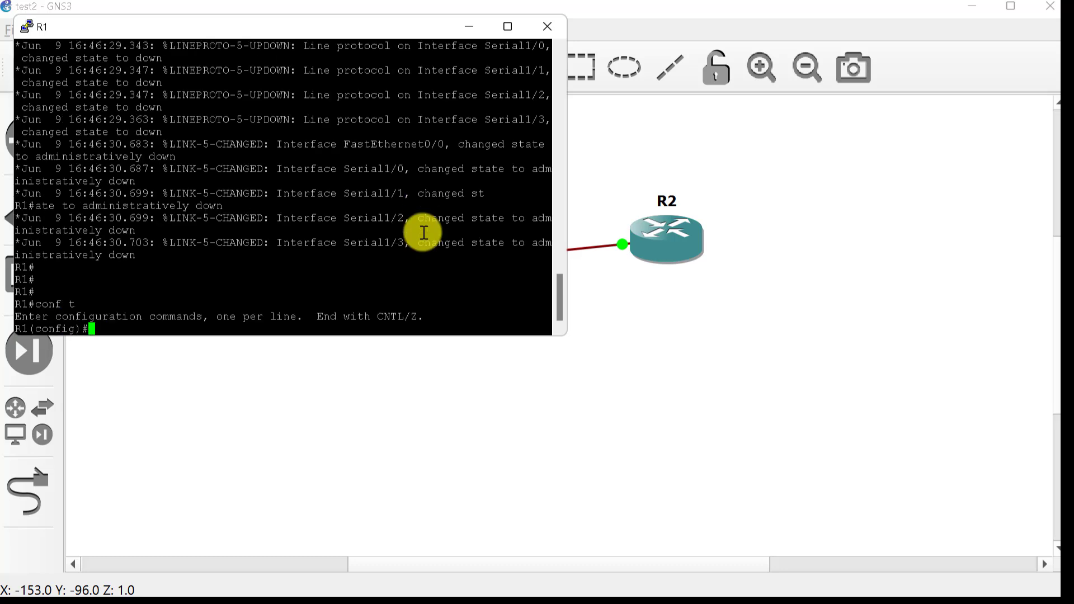
text(hostname R-1)
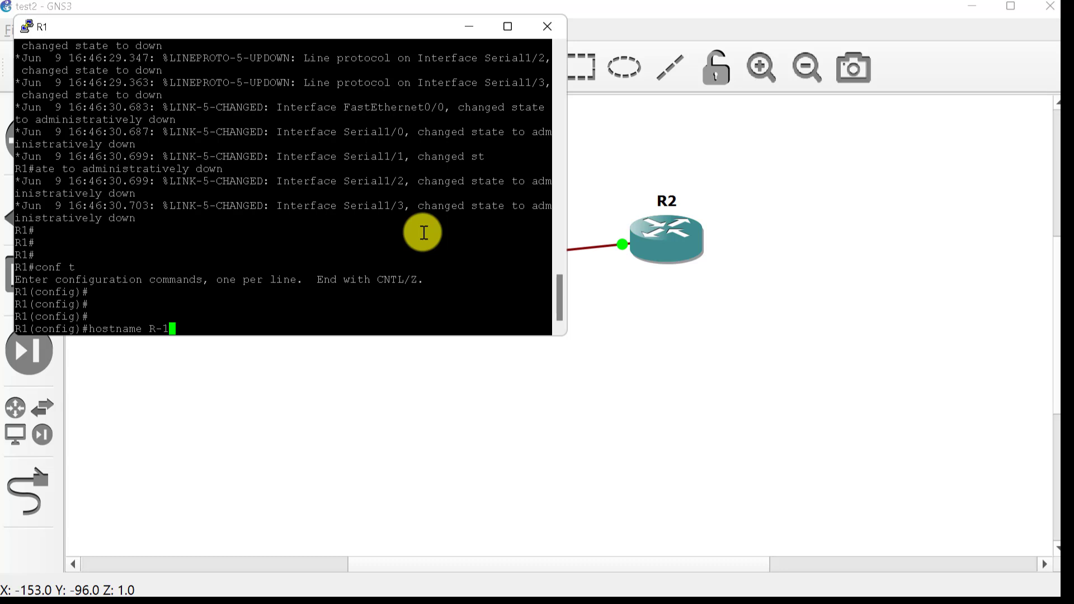
key(Return)
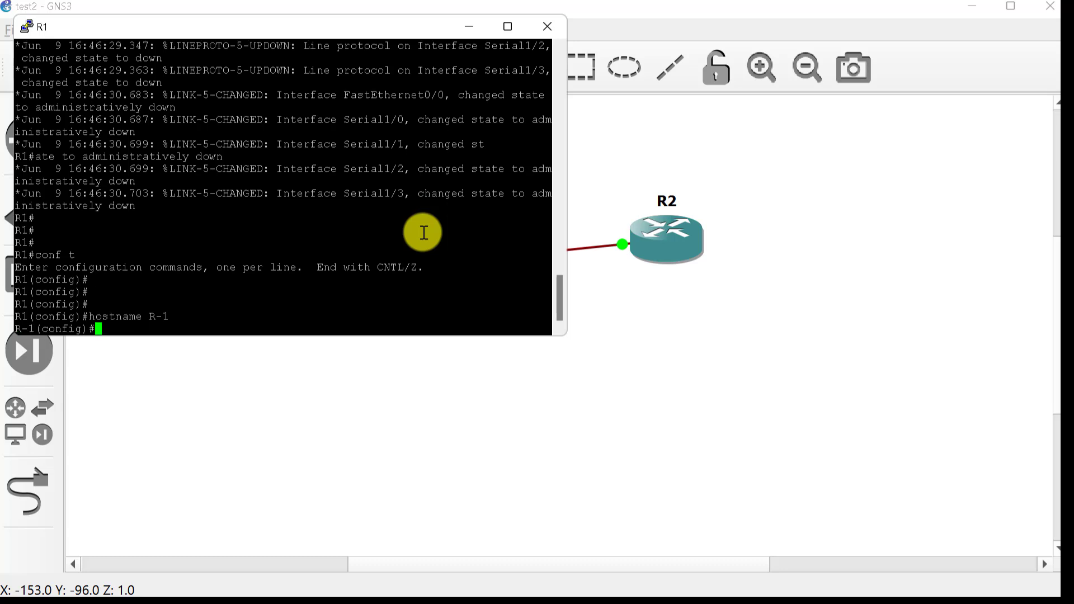
click(825, 335)
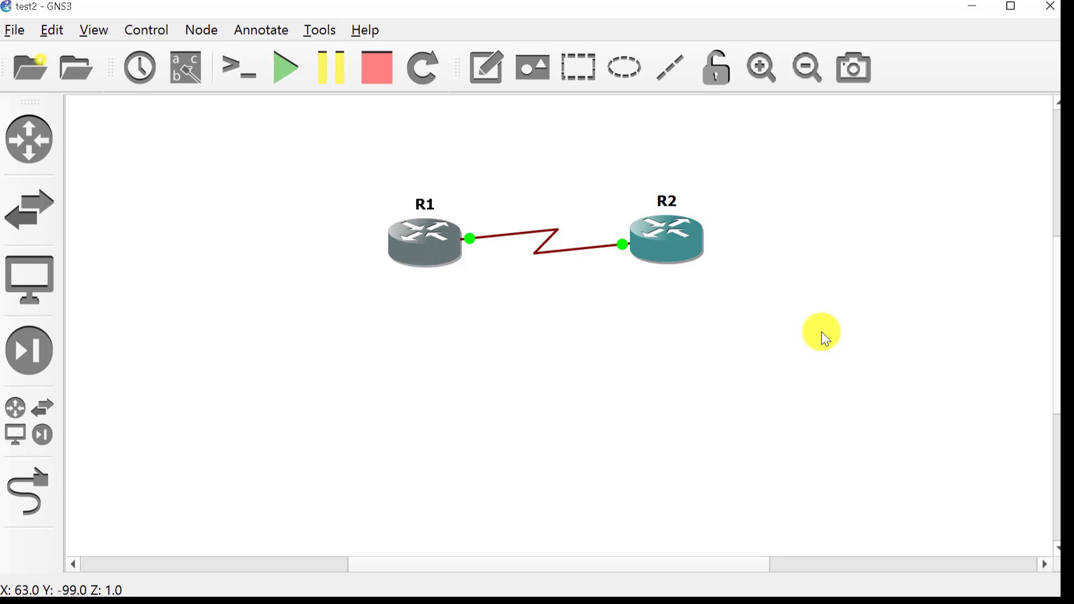
Search Google for 'solar putty' in a new Chrome tab
click(972, 6)
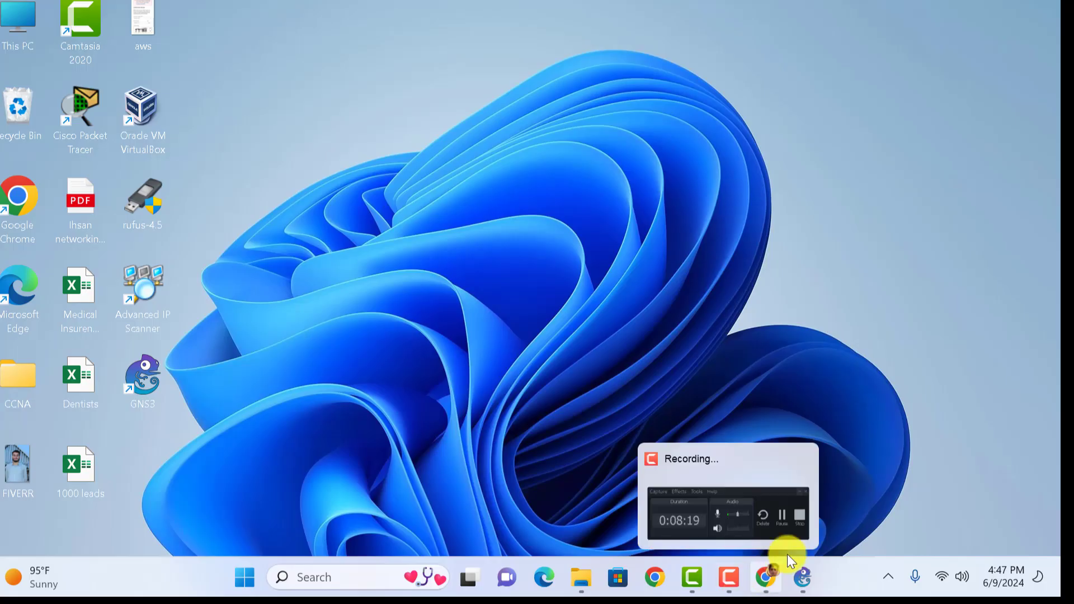
click(767, 580)
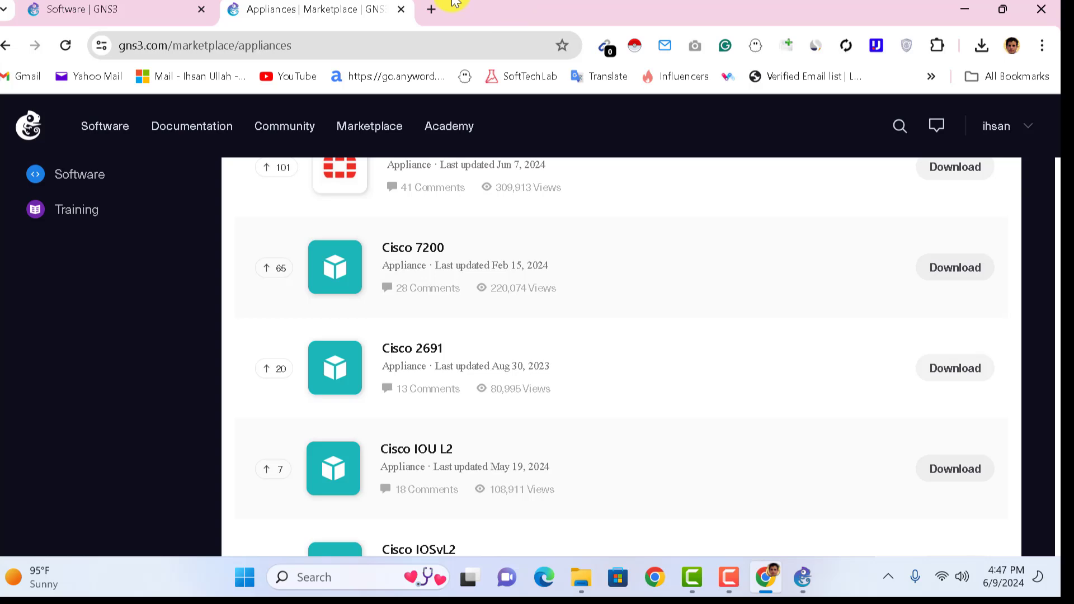
click(437, 9)
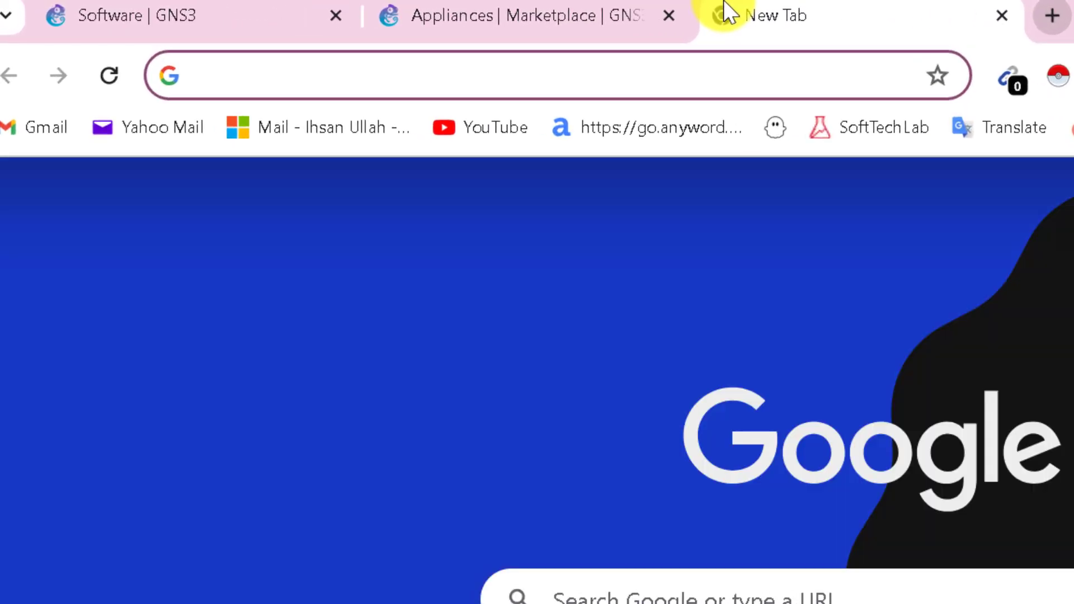
text(solar pu)
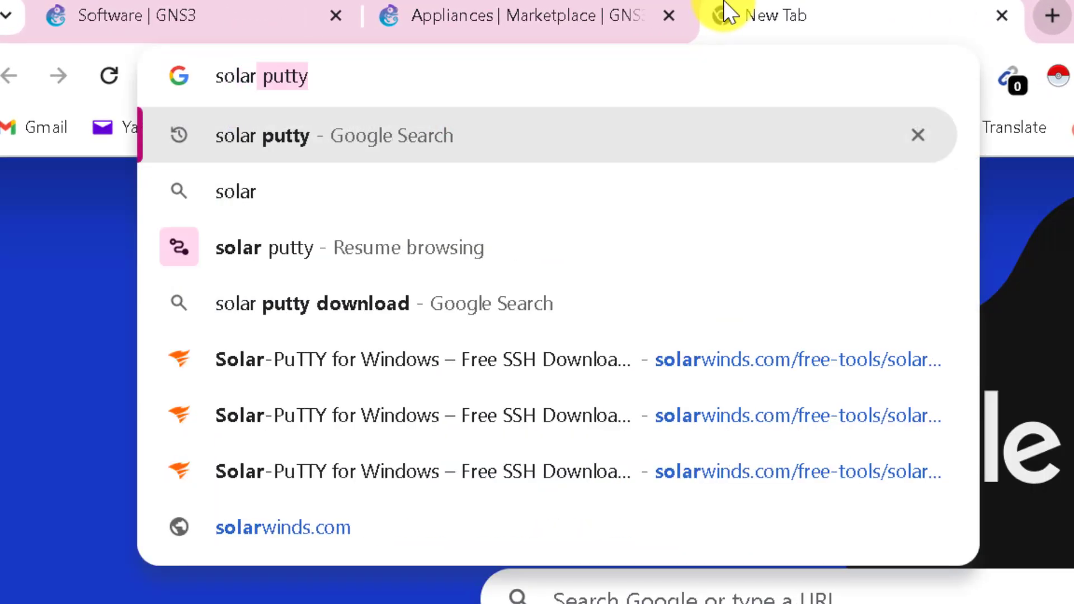
text(tty)
key(Return)
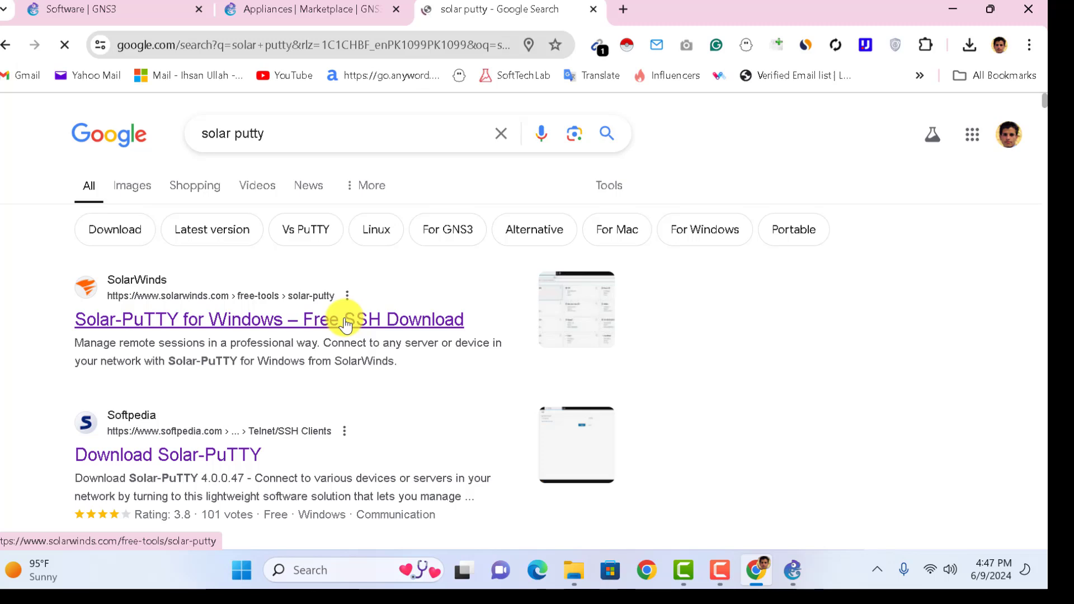
Open the SolarWinds Solar-PuTTY page, reach its free download form, and minimise Chrome
click(330, 327)
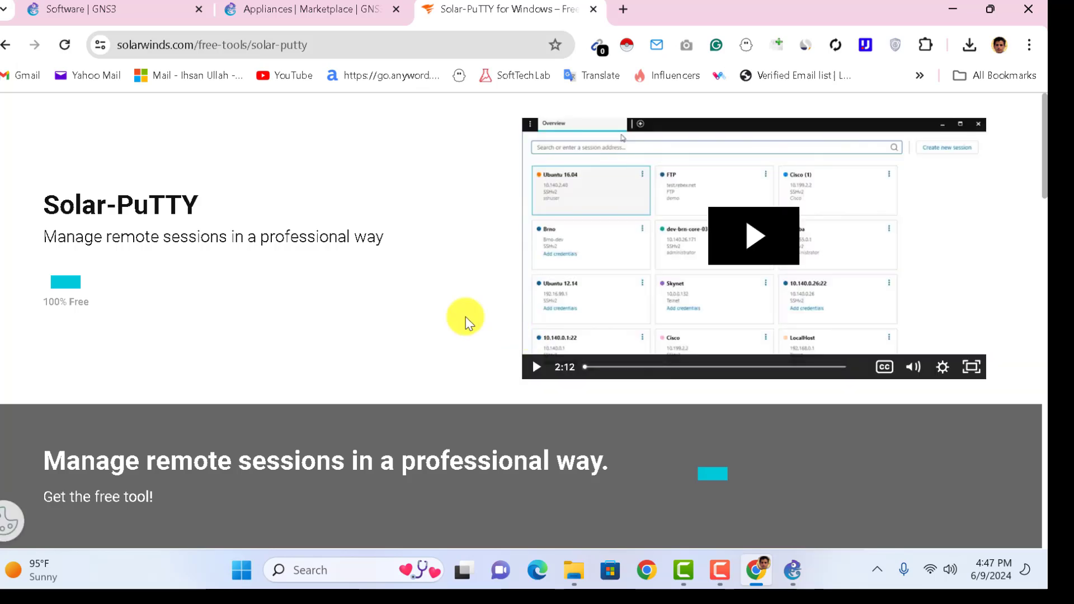
scroll(306, 197, down, 9)
scroll(307, 196, down, 7)
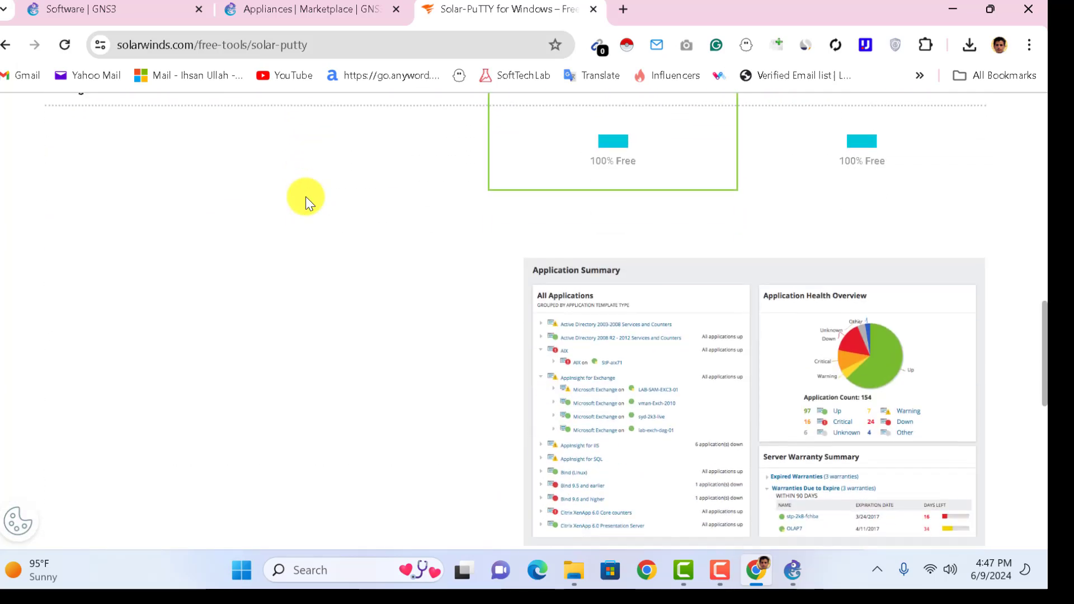
click(572, 140)
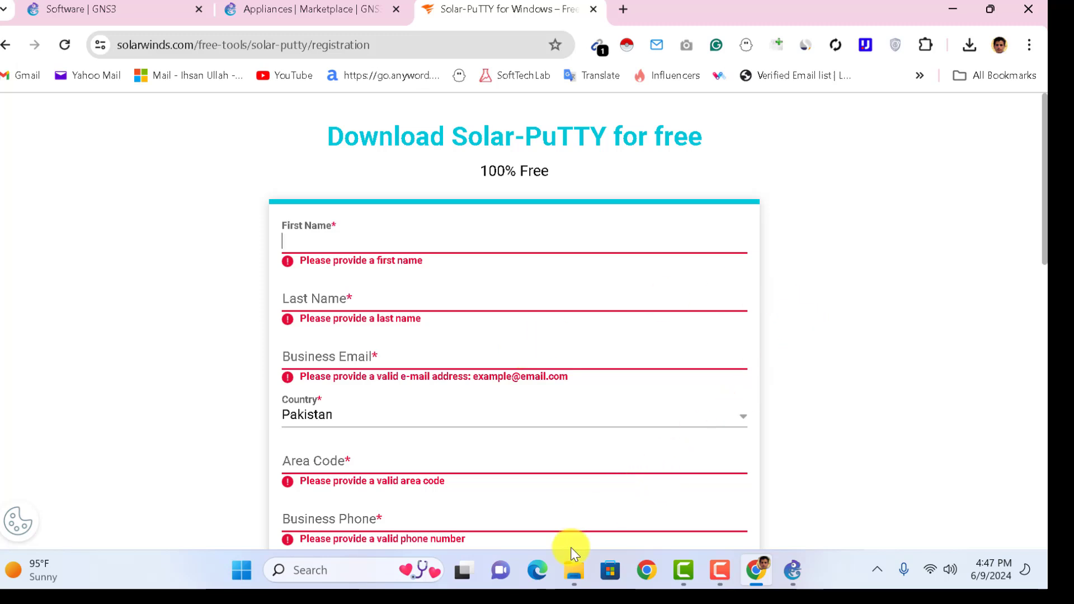
click(964, 7)
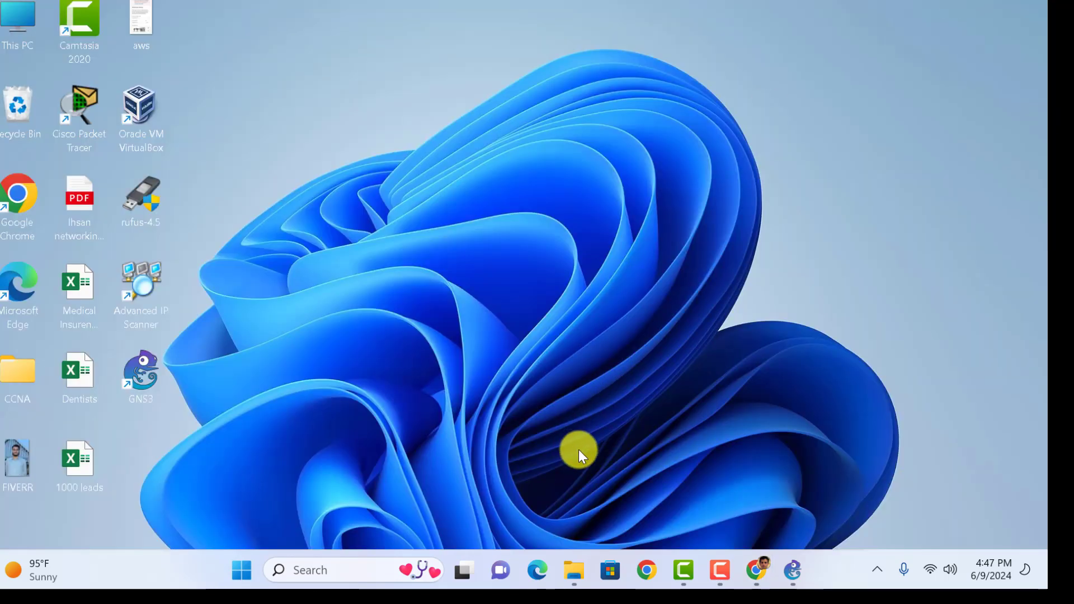
Open the SolarWinds-FT-Solar-PuTTY ZIP from the Downloads folder
click(578, 566)
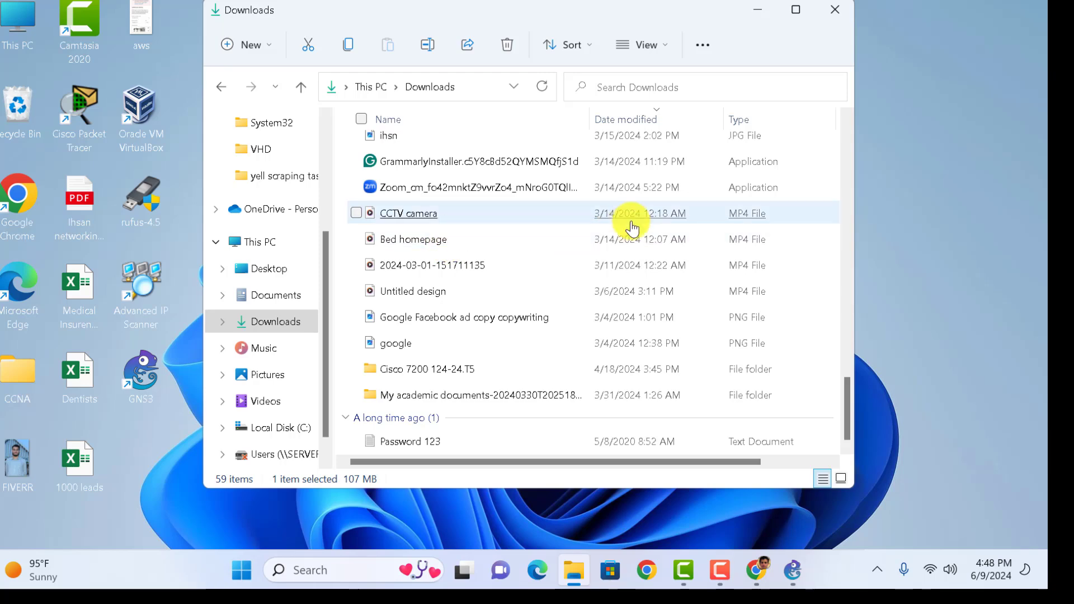
scroll(632, 226, up, 10)
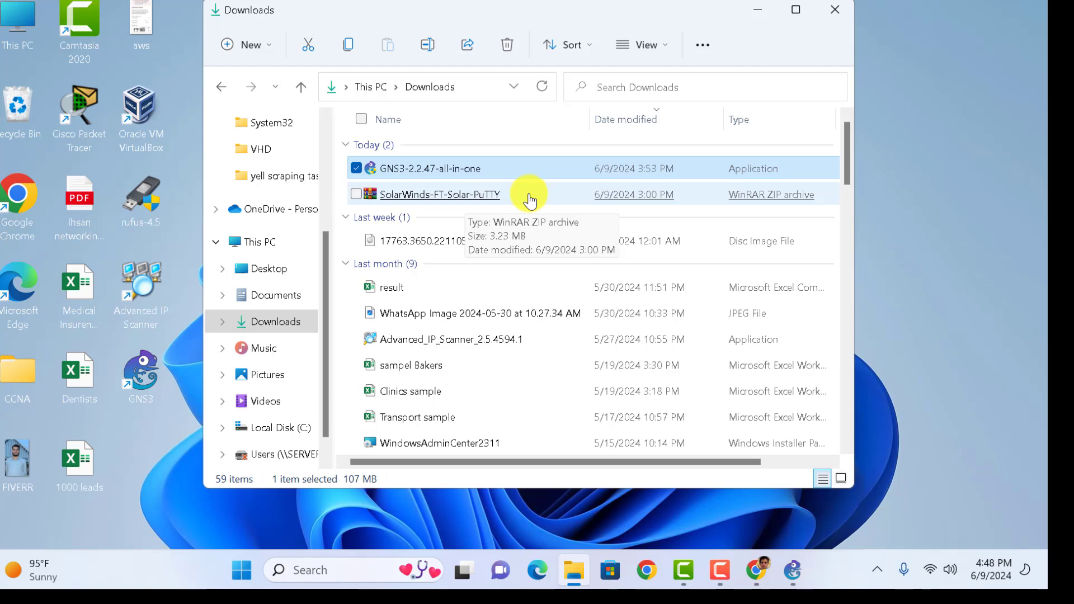
click(355, 169)
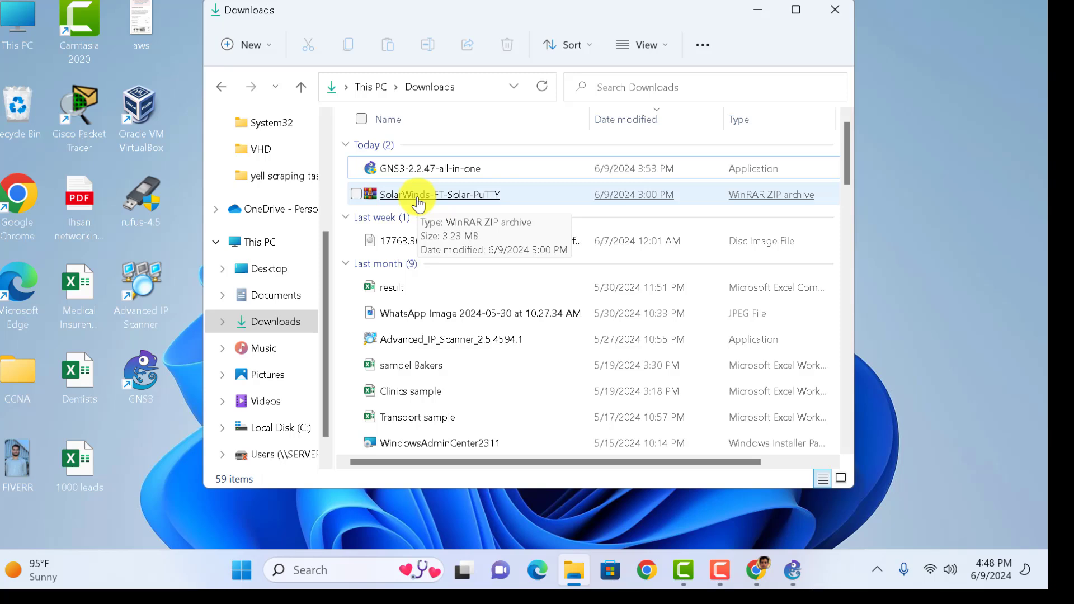
double_click(419, 195)
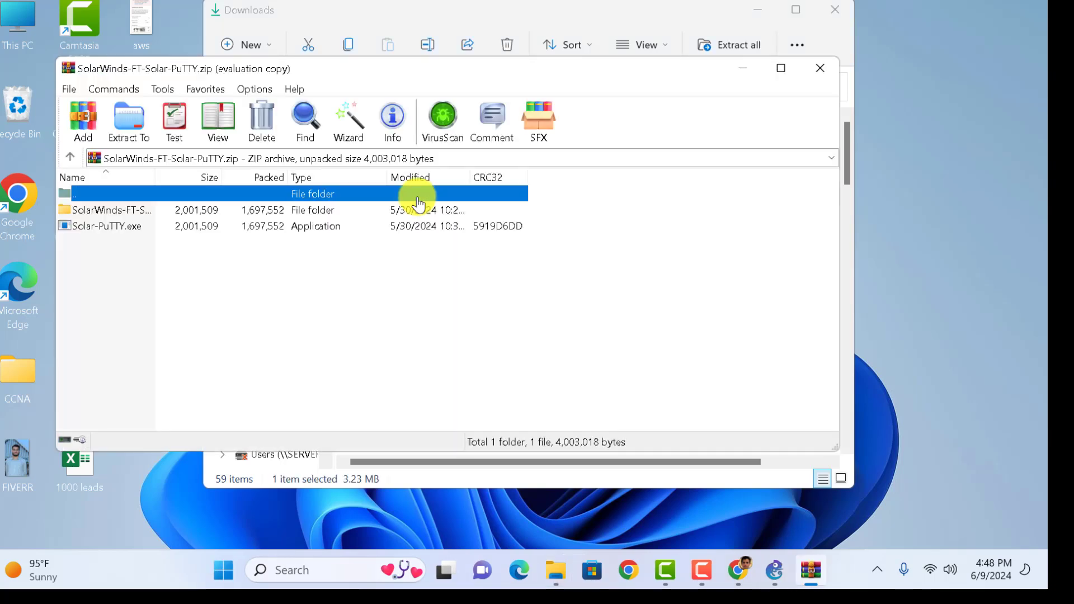
Extract the archive to the Desktop, close WinRAR and Explorer, and launch Solar-PuTTY
click(134, 123)
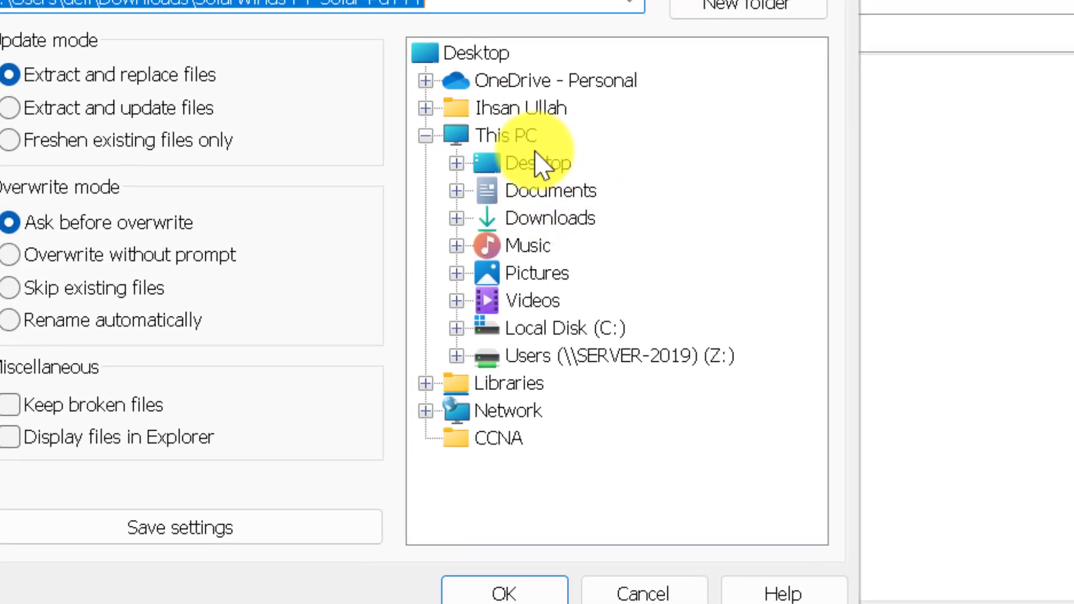
click(537, 162)
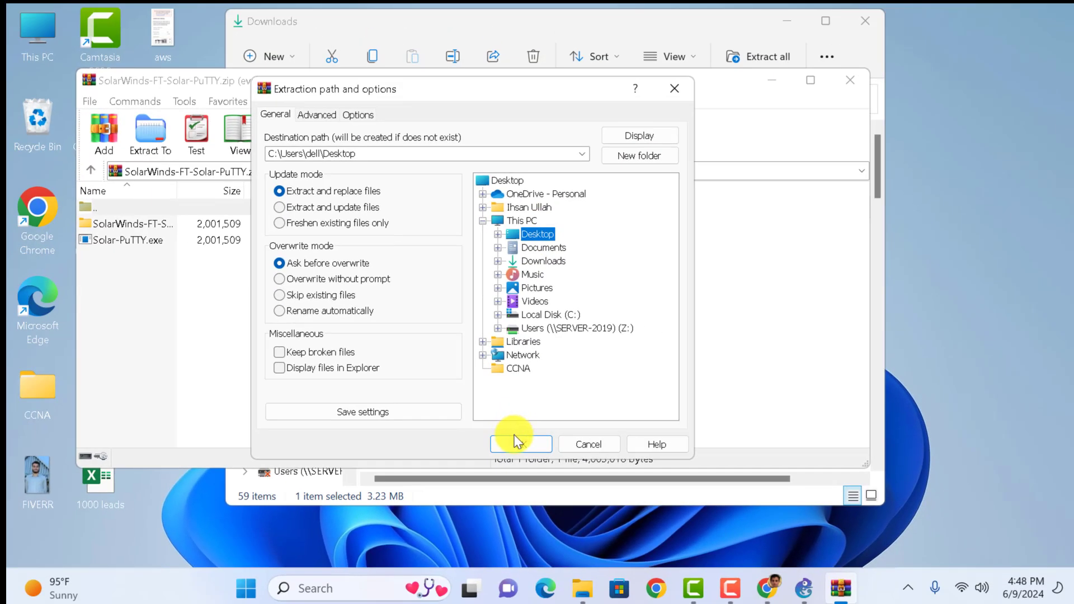
click(518, 439)
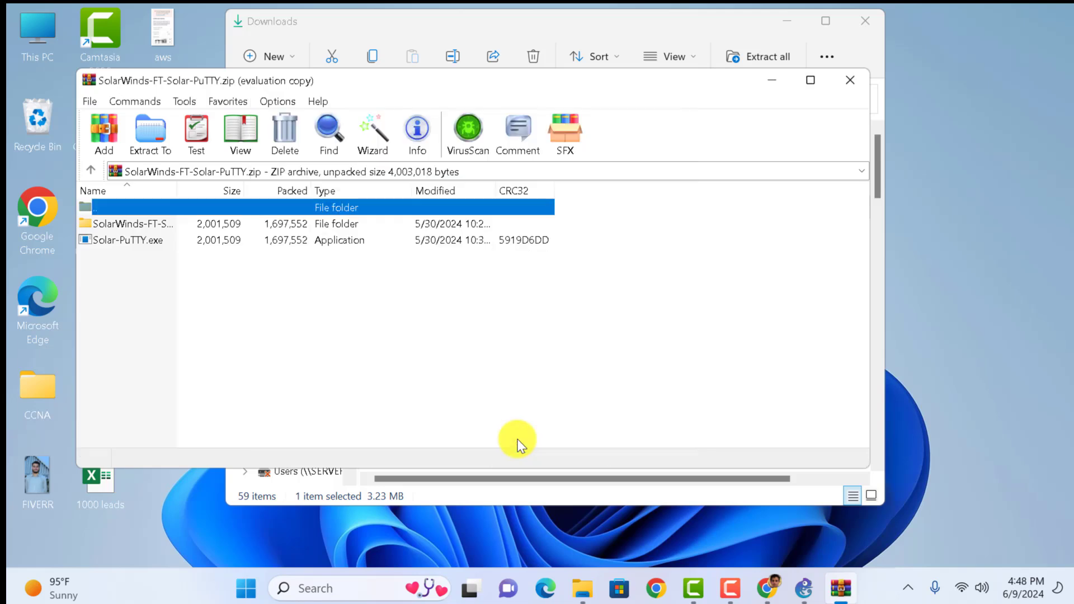
click(772, 80)
click(787, 21)
double_click(224, 33)
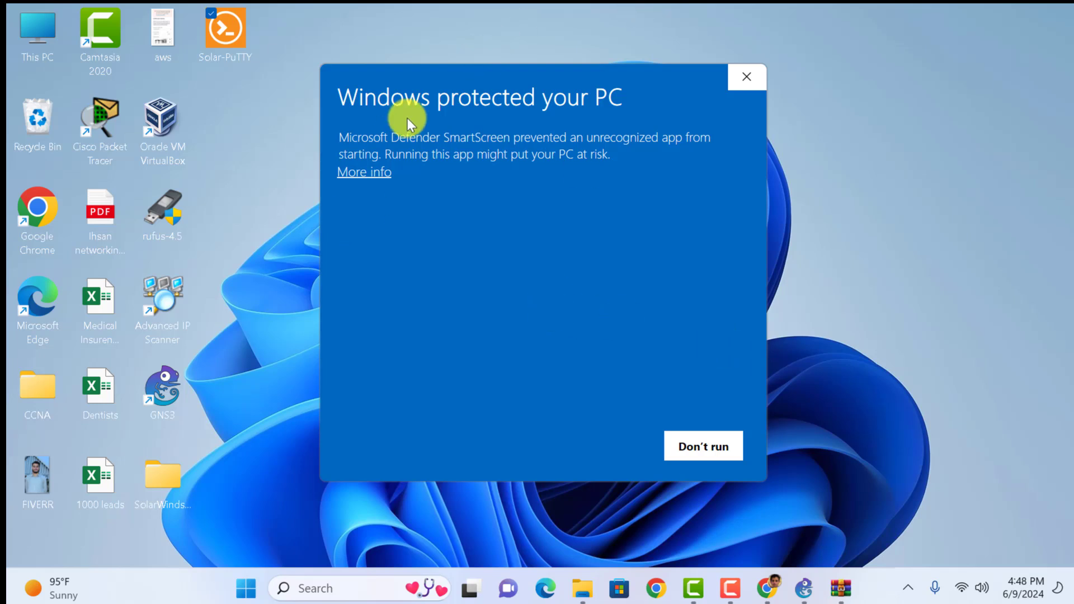
Run Solar-PuTTY past the SmartScreen warning, then close it with Alt+F4
click(371, 171)
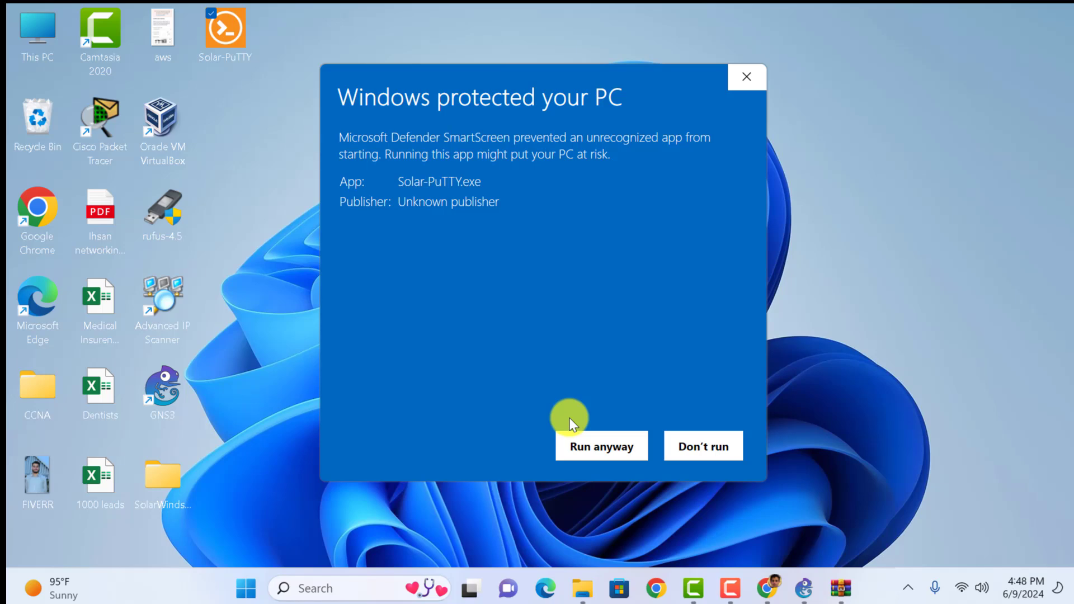
click(624, 456)
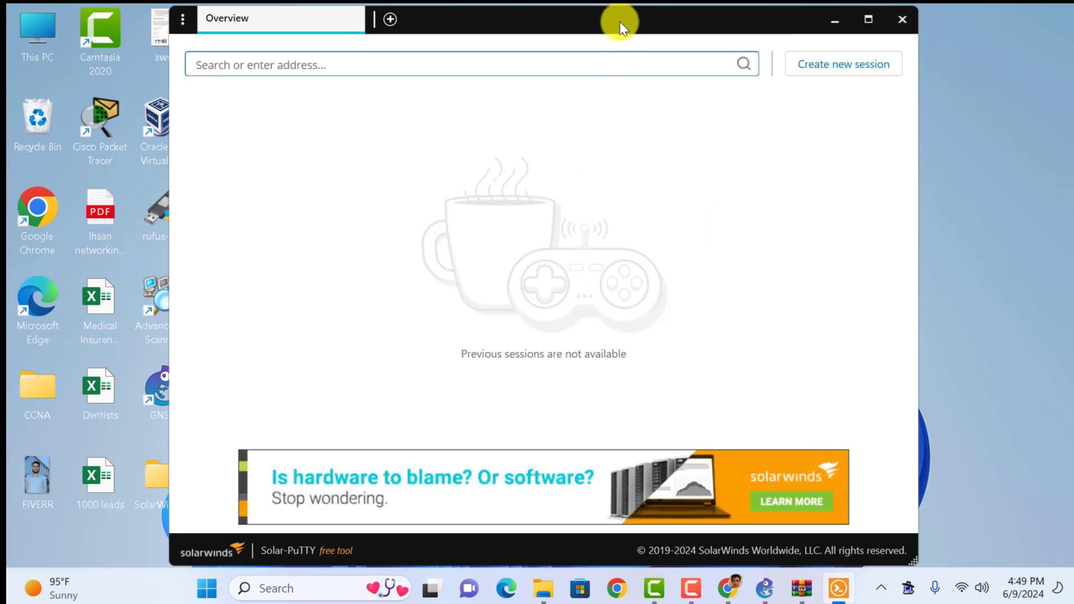
drag(620, 22, 750, 30)
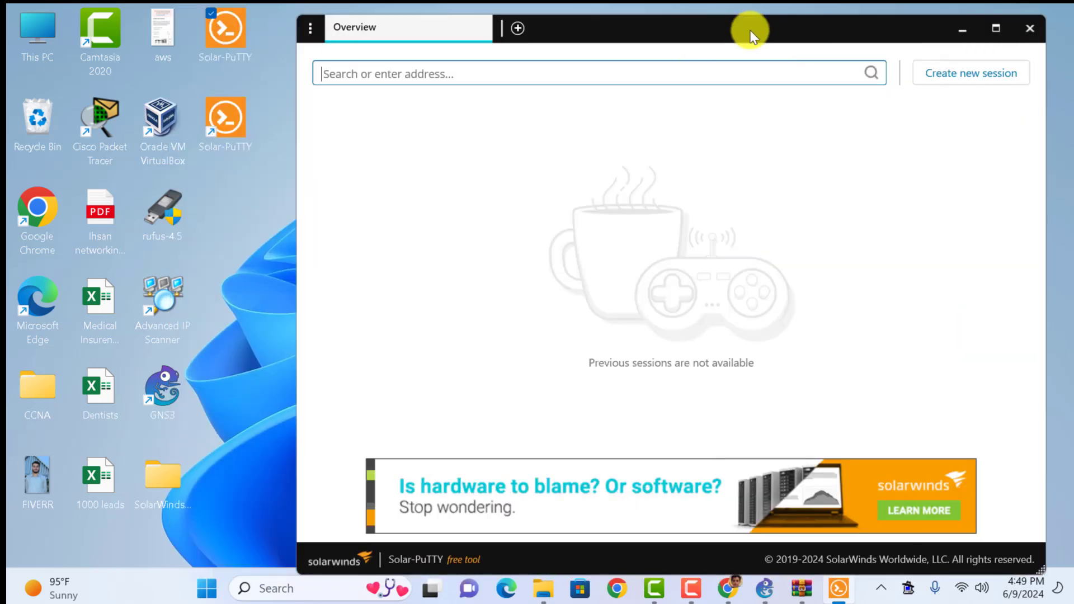
key(alt+F4)
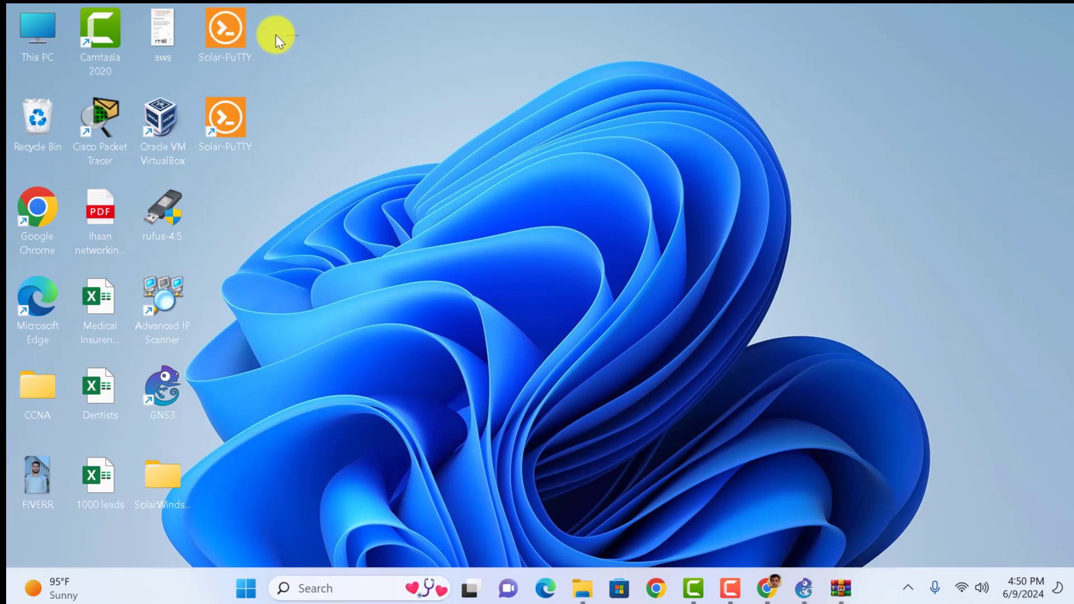
Select Solar-PuTTY and open the C:\Program Files\GNS3 folder in File Explorer
click(207, 20)
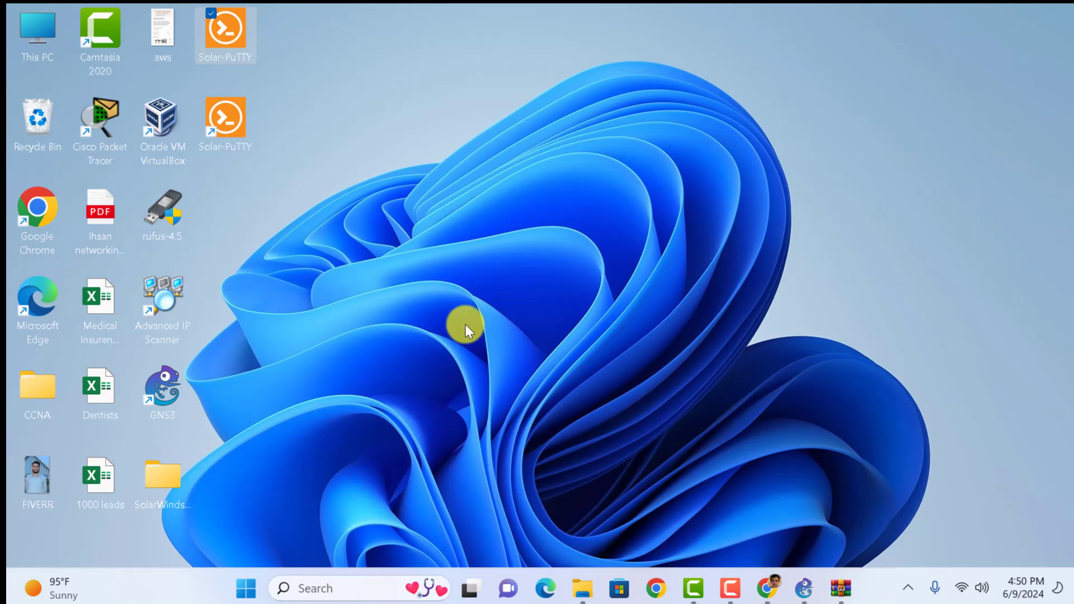
click(592, 582)
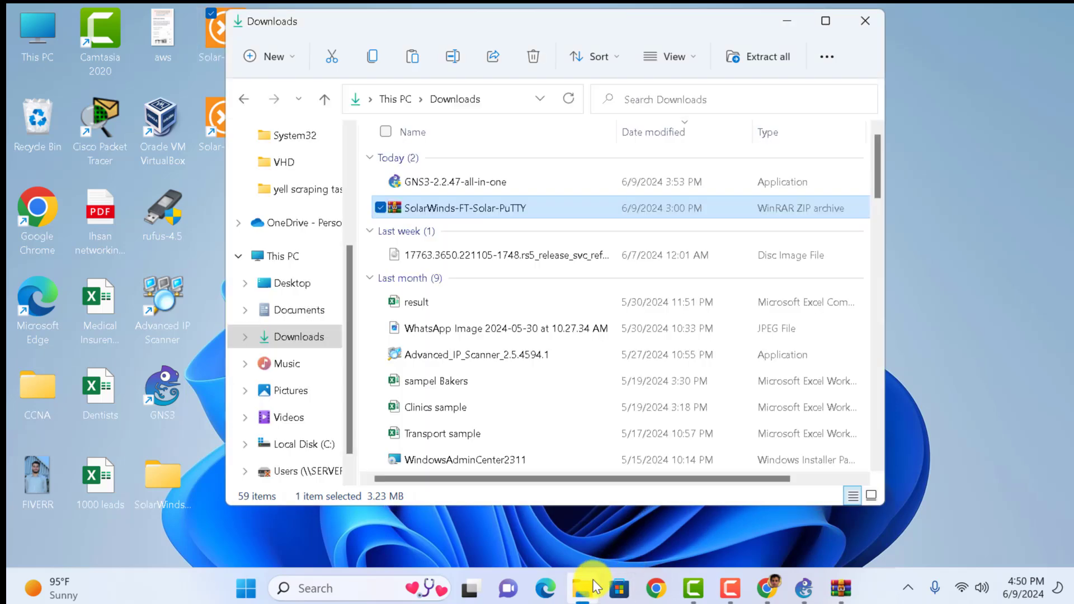
click(301, 445)
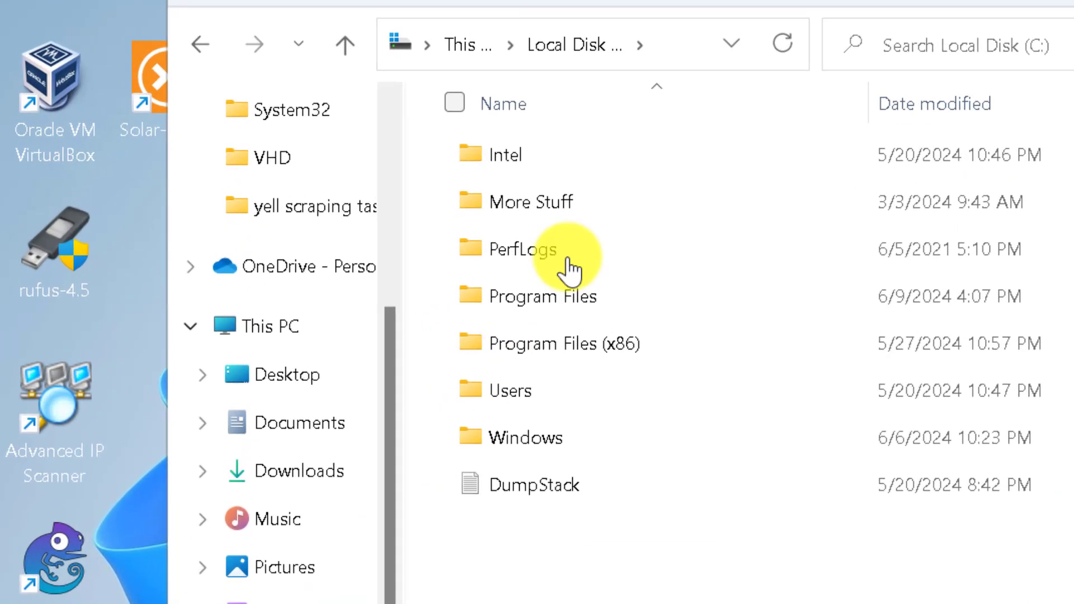
double_click(541, 306)
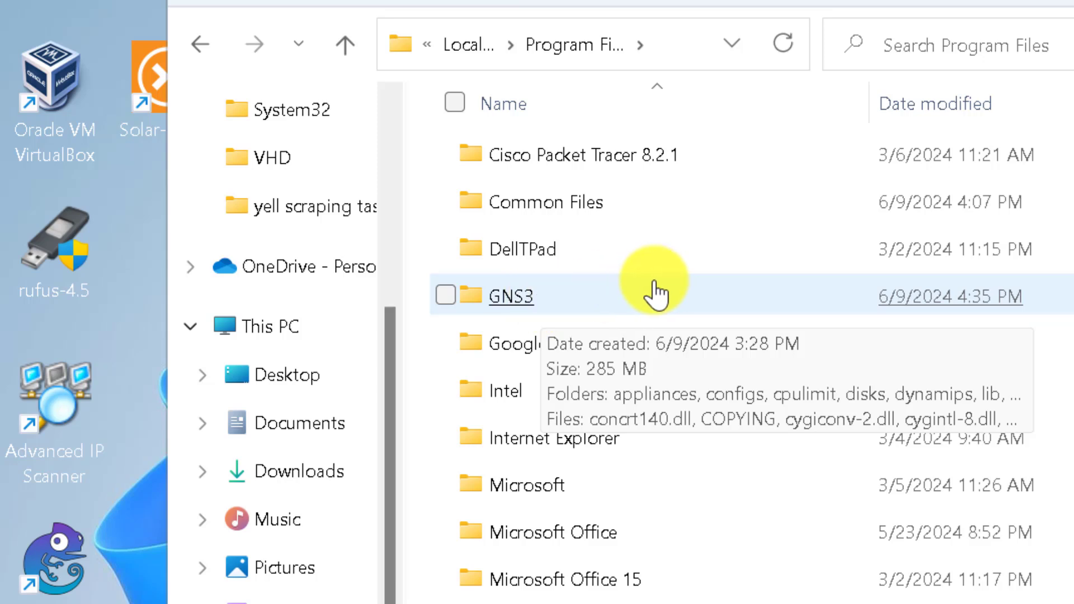
double_click(576, 301)
Paste Solar-PuTTY into the GNS3 folder with administrator permission, then close Explorer
scroll(577, 300, down, 10)
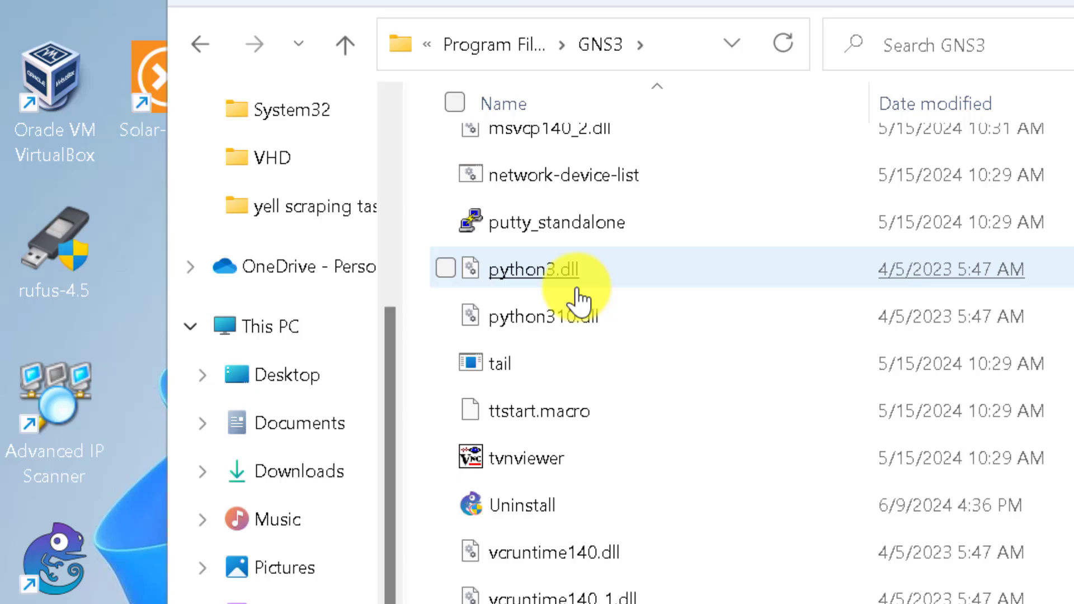
key(ctrl+v)
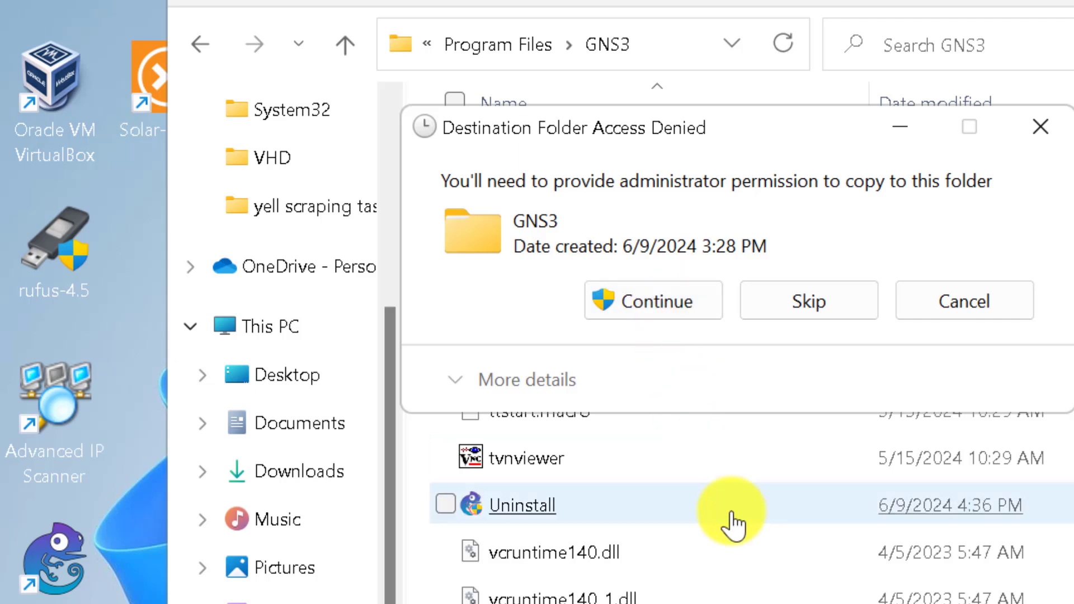
click(661, 286)
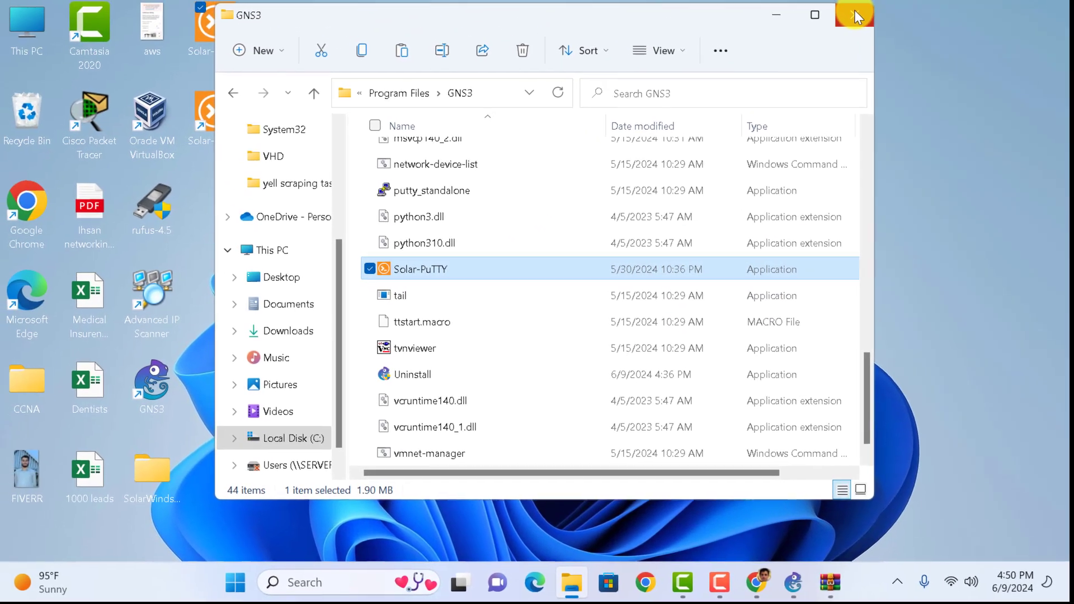
click(858, 13)
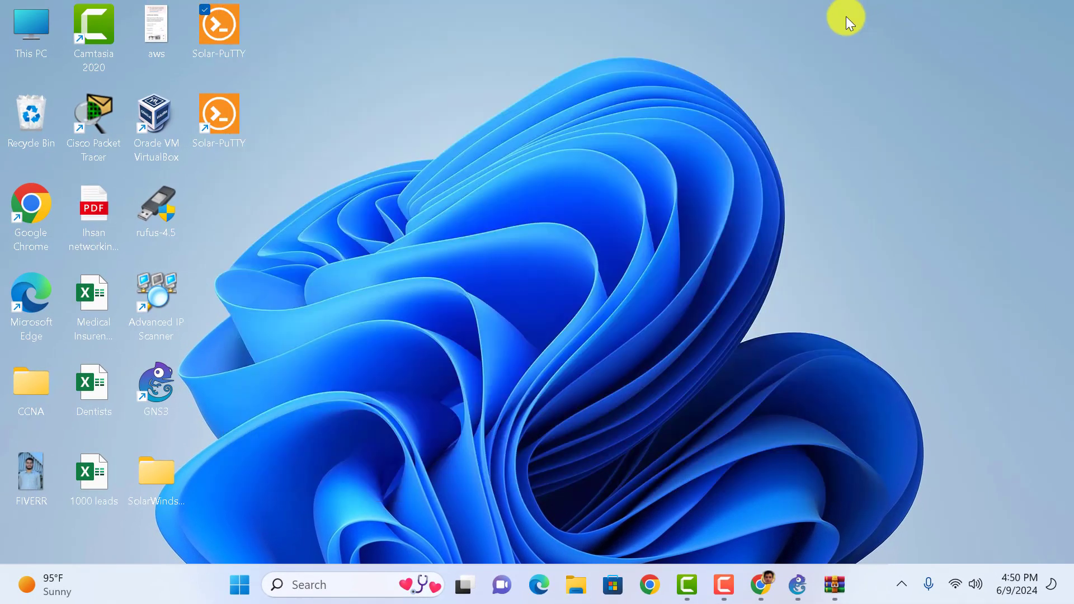
Quit GNS3, confirming the exit, and relaunch it from the desktop icon
click(583, 103)
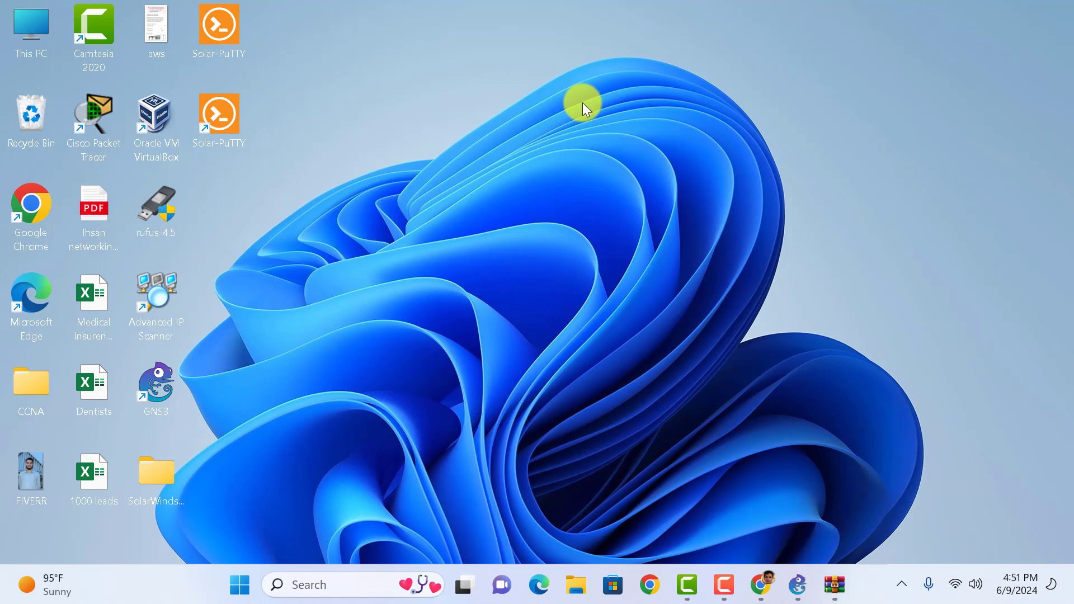
click(805, 583)
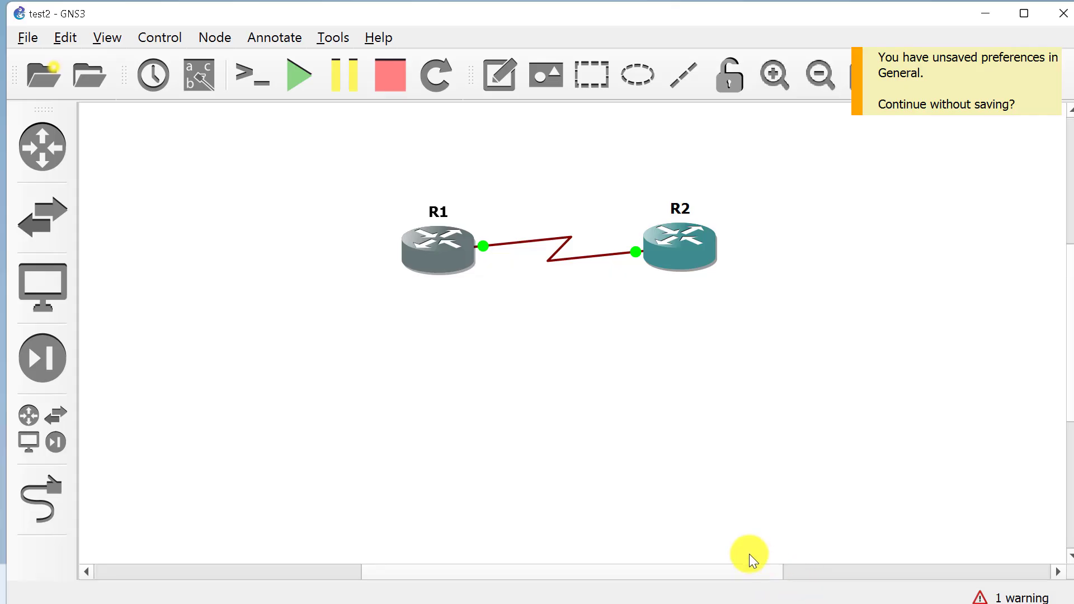
click(1063, 13)
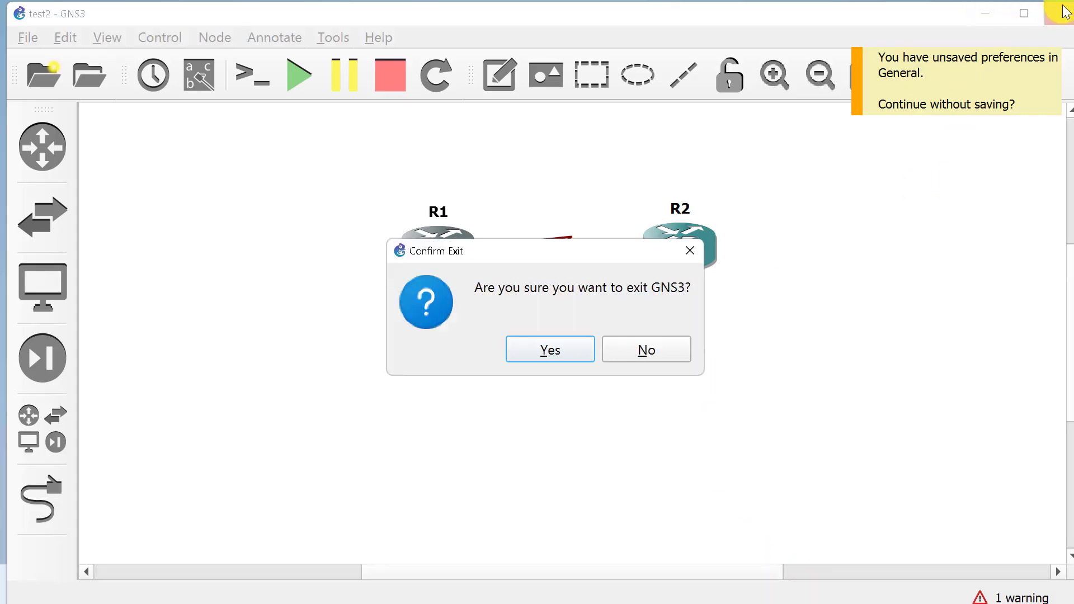
click(559, 351)
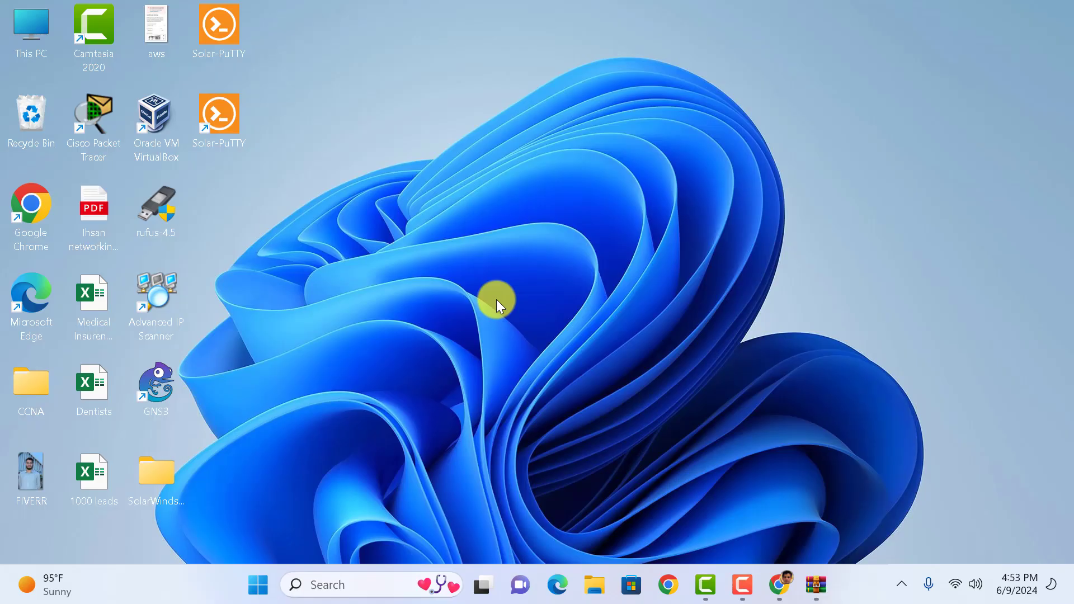
double_click(170, 371)
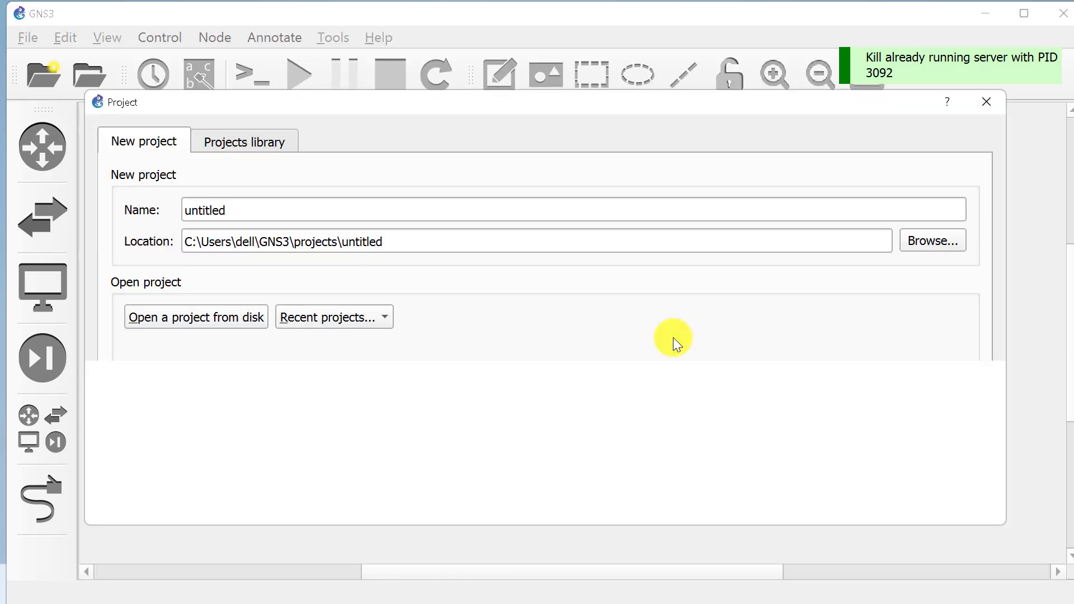
Open test2.gns3 from the recent projects list
click(263, 144)
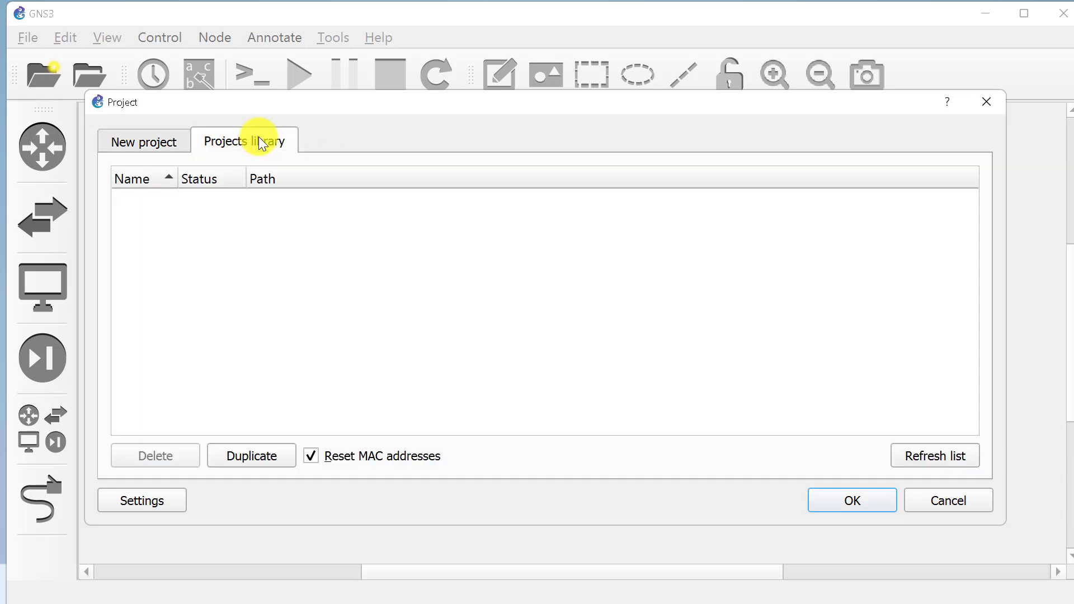
click(149, 145)
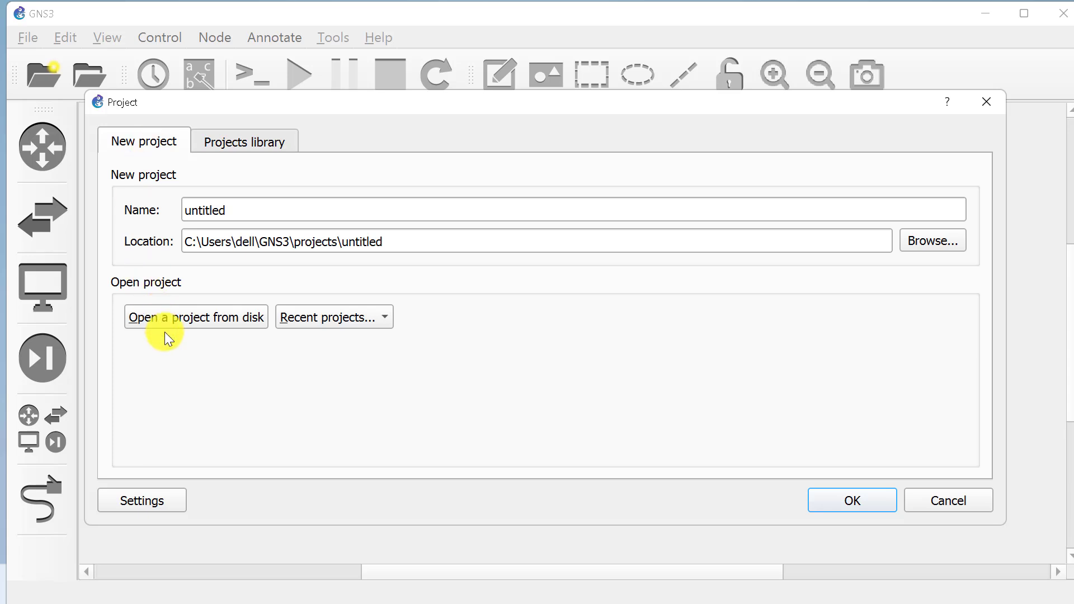
click(374, 318)
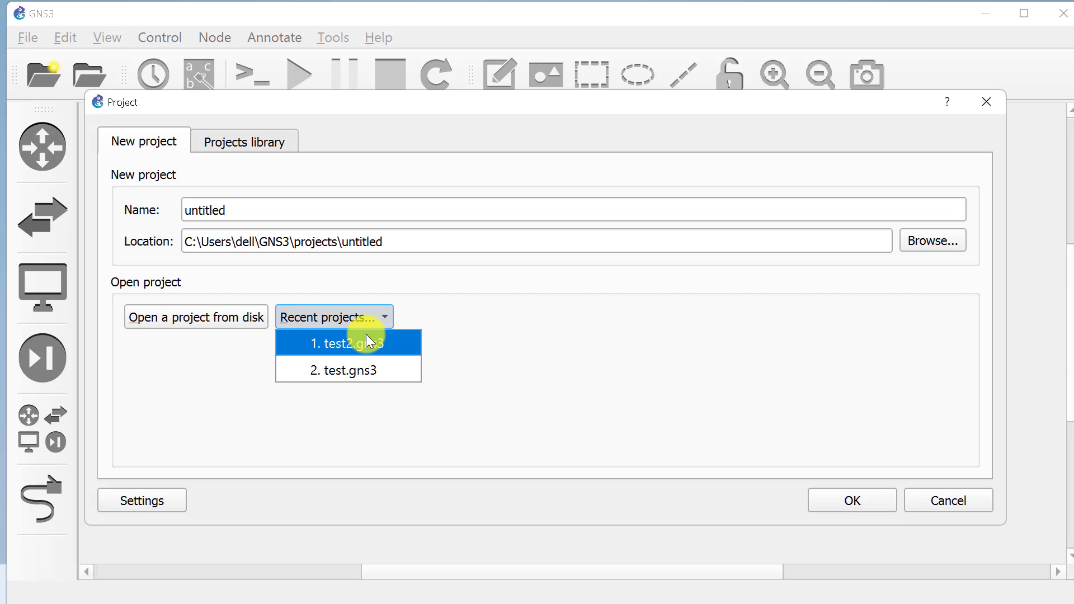
click(370, 343)
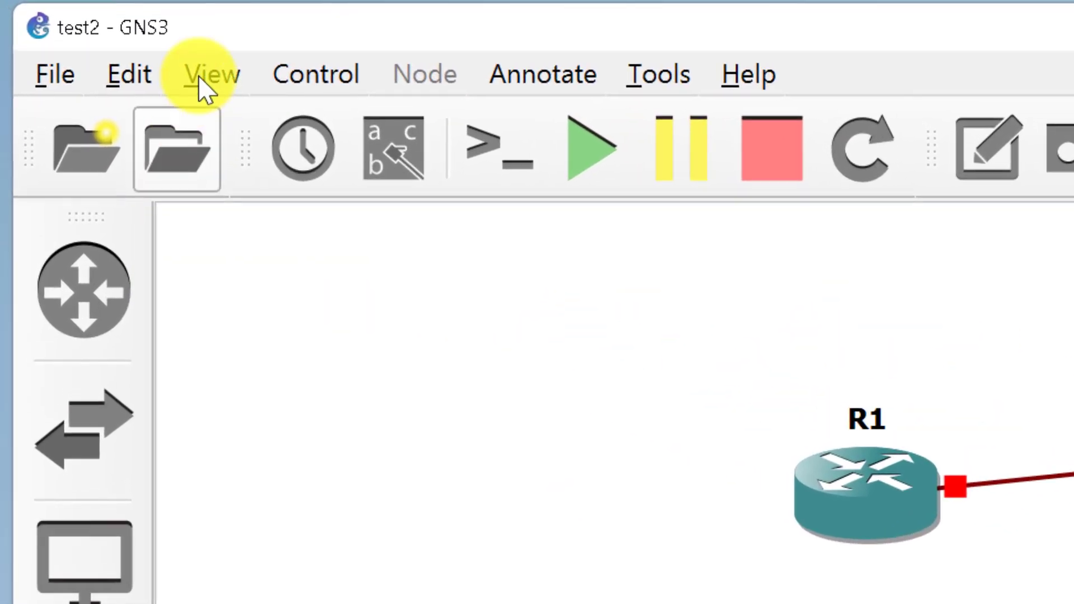
In Preferences, restore the default Telnet console command (Solar-PuTTY.exe, 1500 ms launch delay) and apply it
click(128, 84)
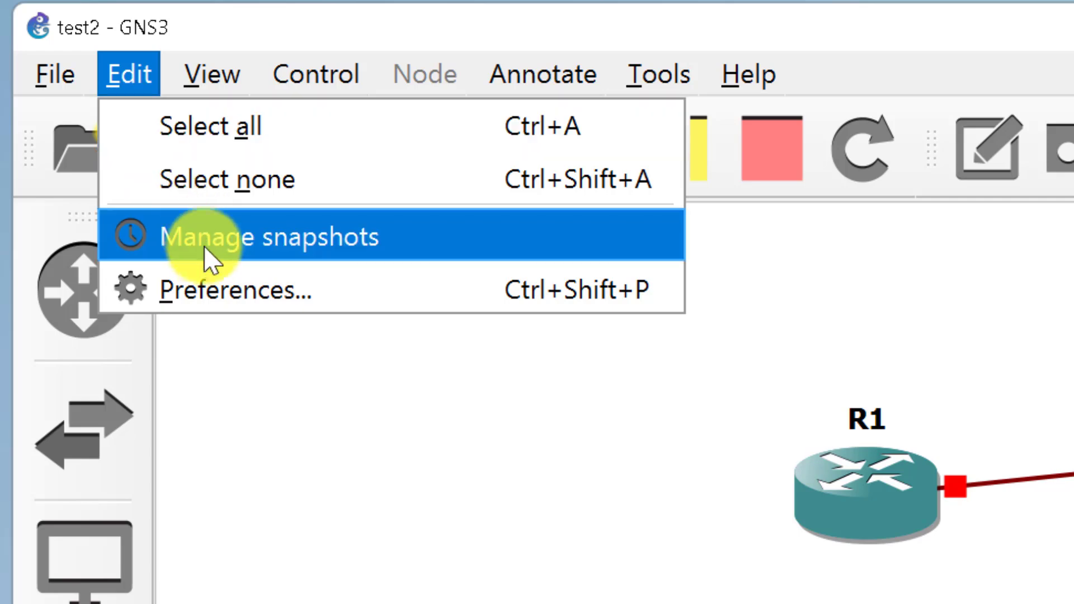
click(201, 285)
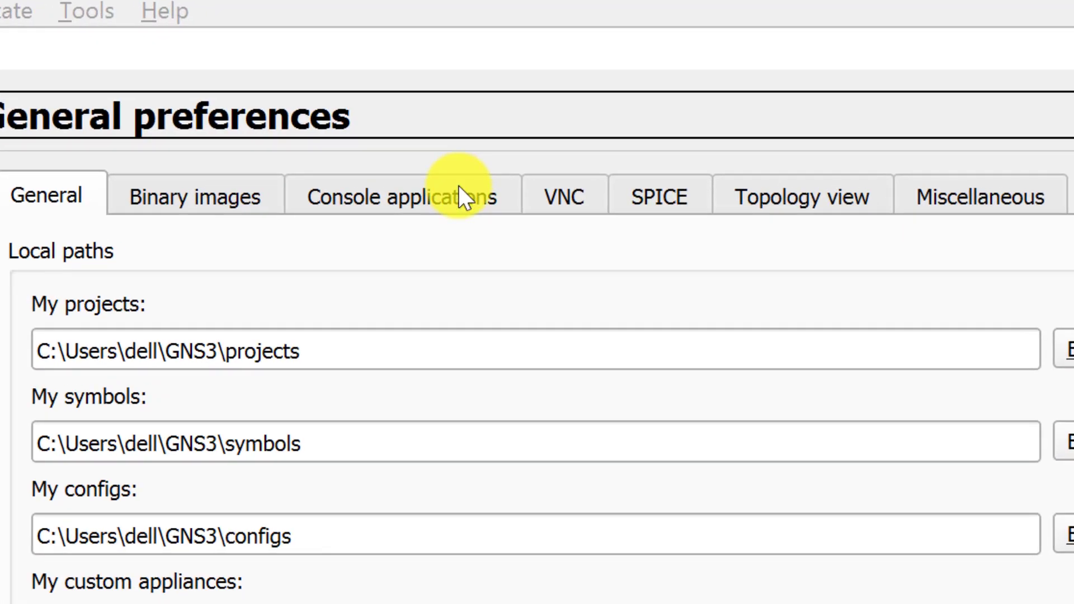
click(549, 139)
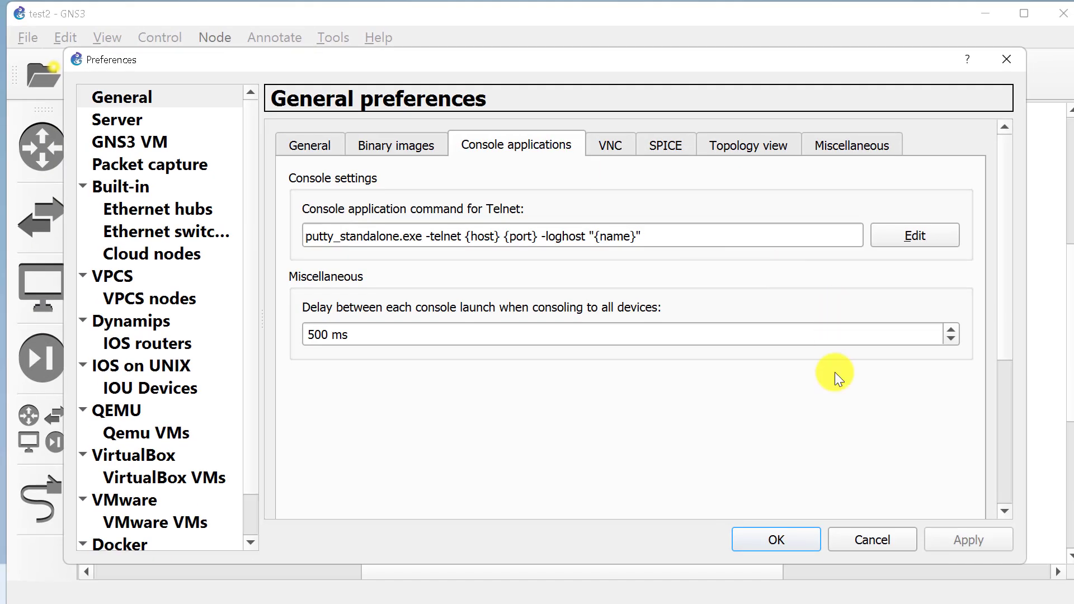
click(934, 498)
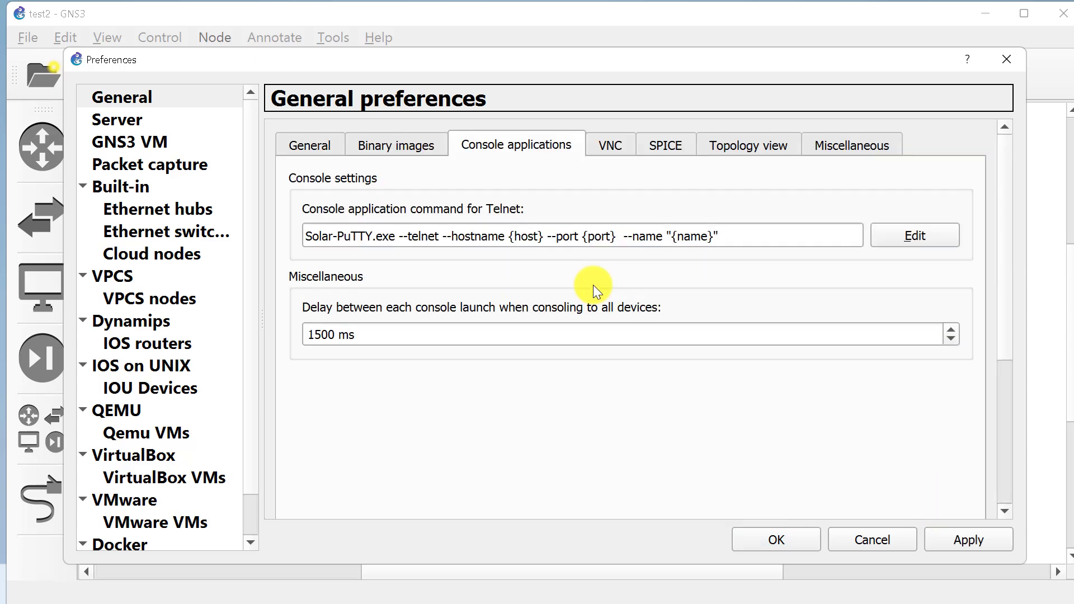
click(966, 541)
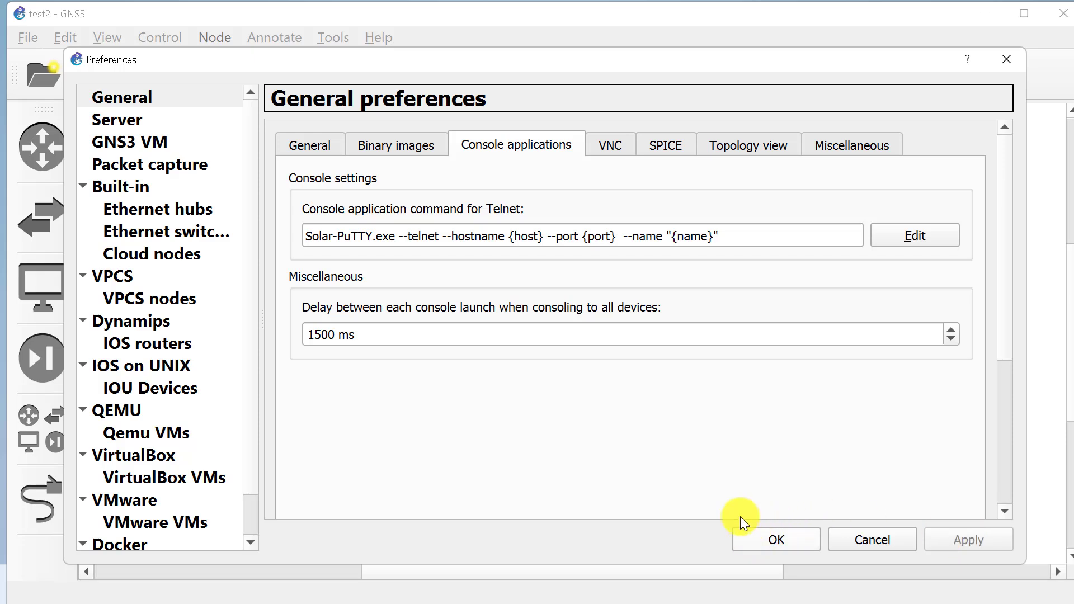
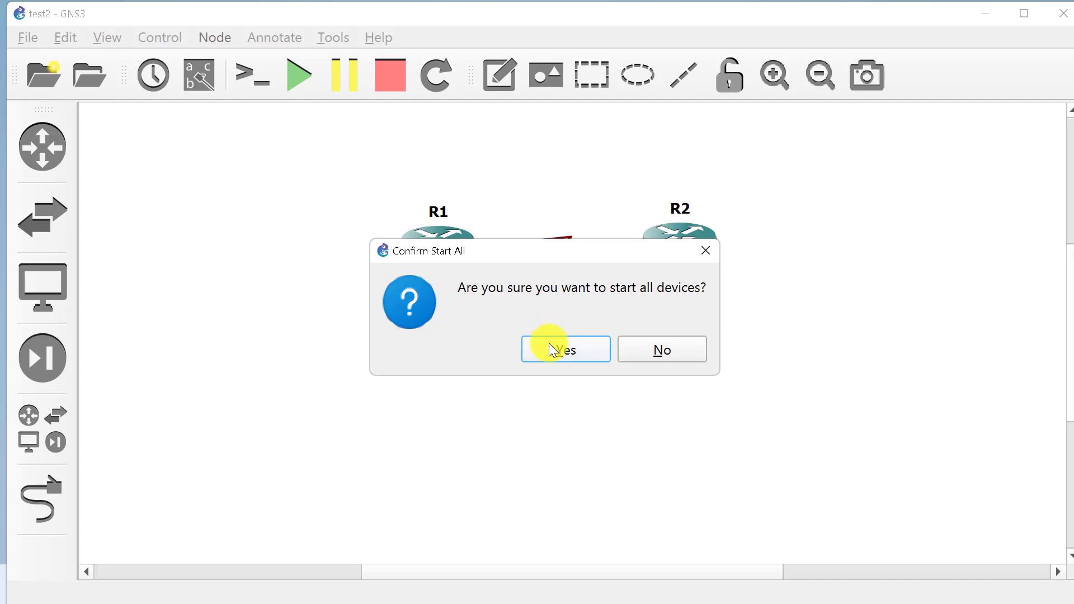
Start both routers and open R1's Solar-PuTTY console, moving it aside as IOS 12.4 boots
click(549, 344)
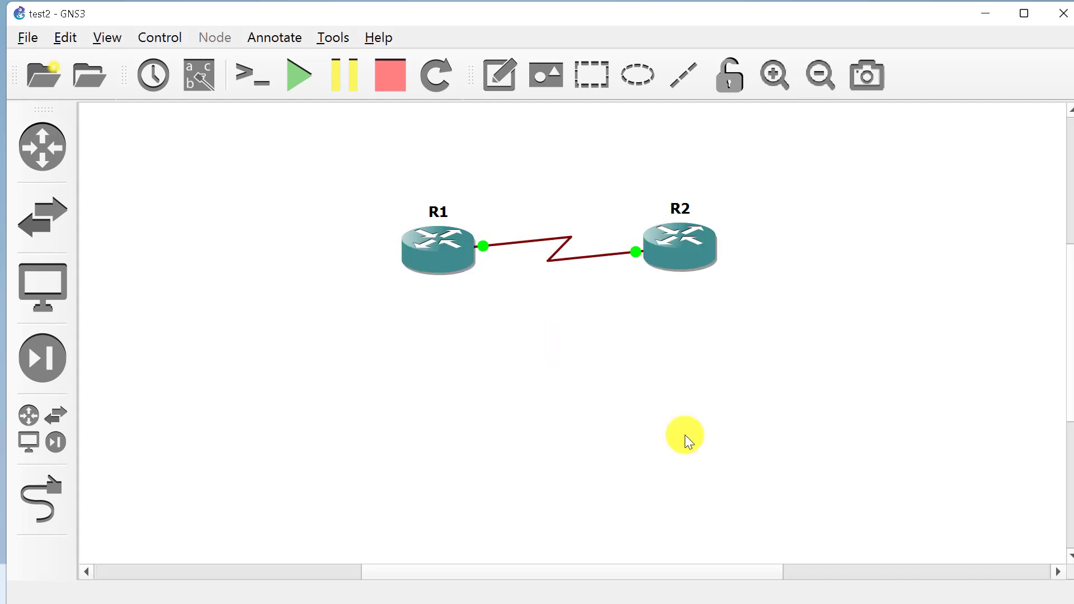
double_click(423, 258)
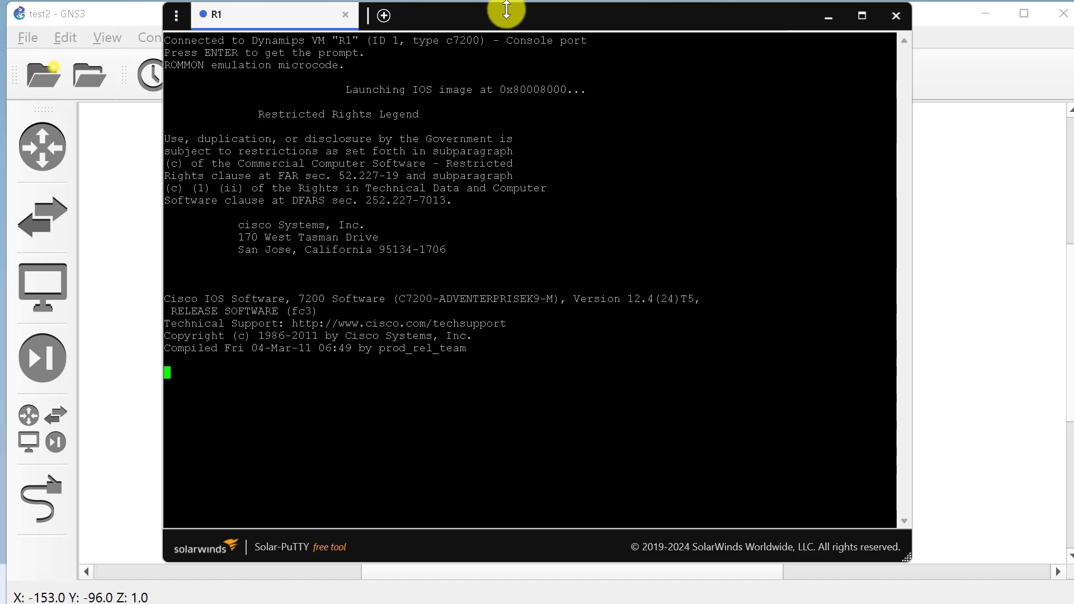
drag(503, 14, 595, 293)
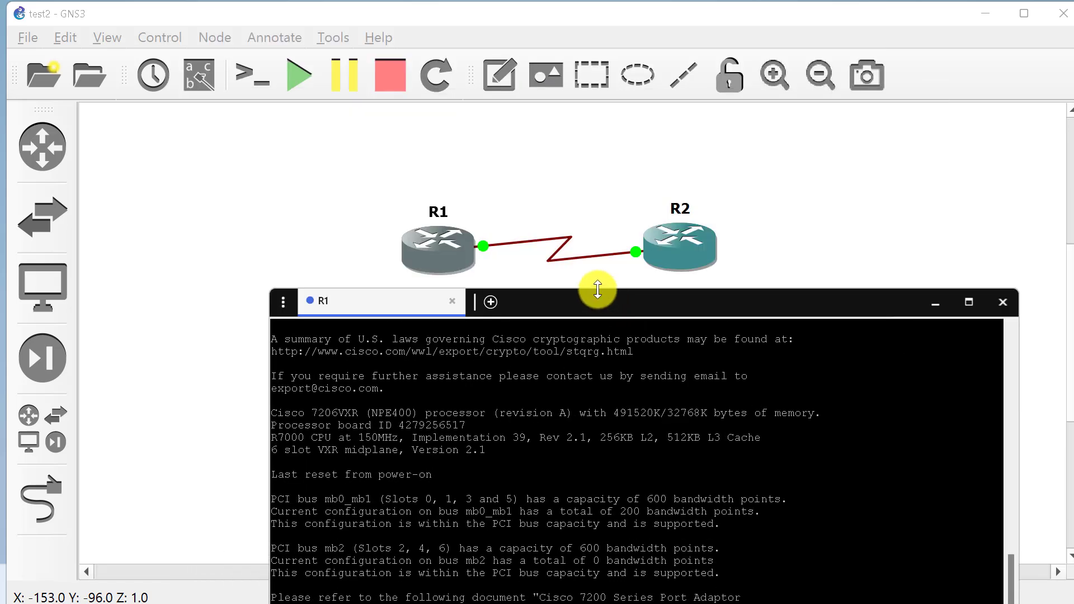
Open R2's console, reposition and shrink the window, and bring up the R2# prompt
click(690, 240)
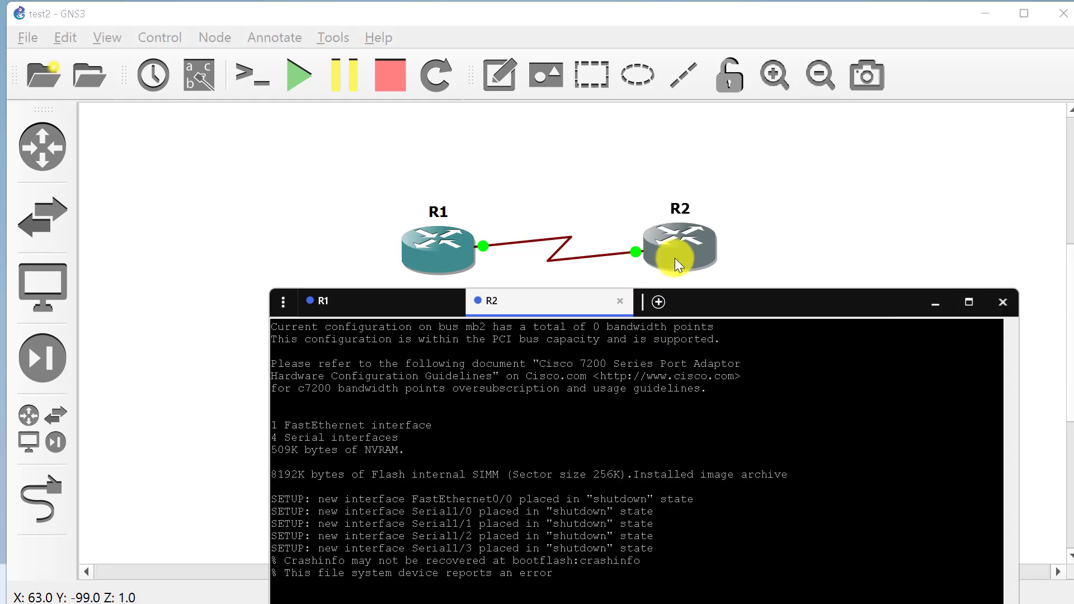
drag(717, 304, 673, 99)
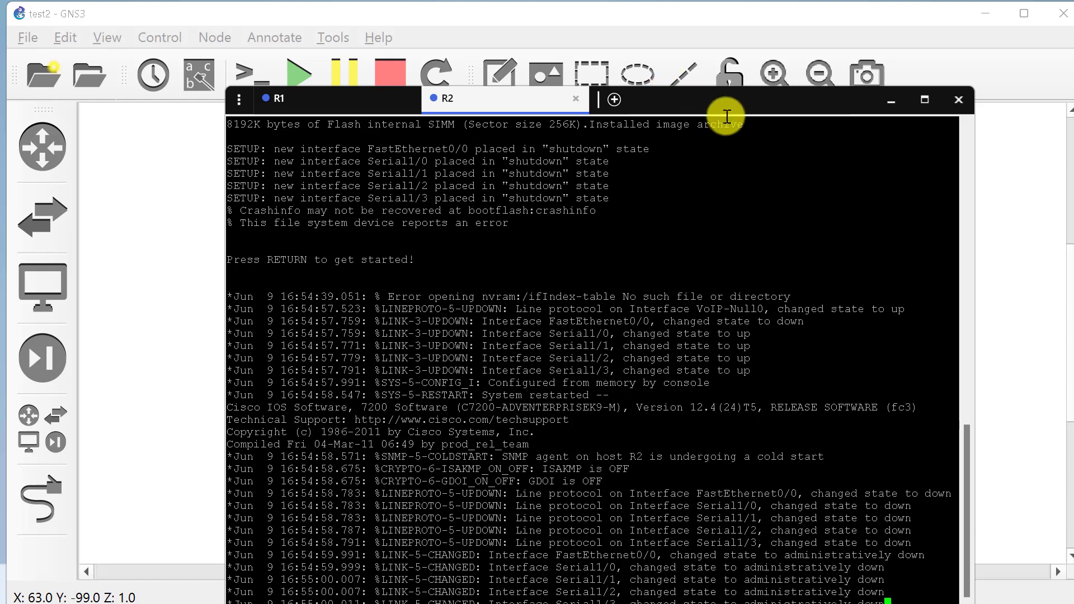
drag(748, 87, 690, 87)
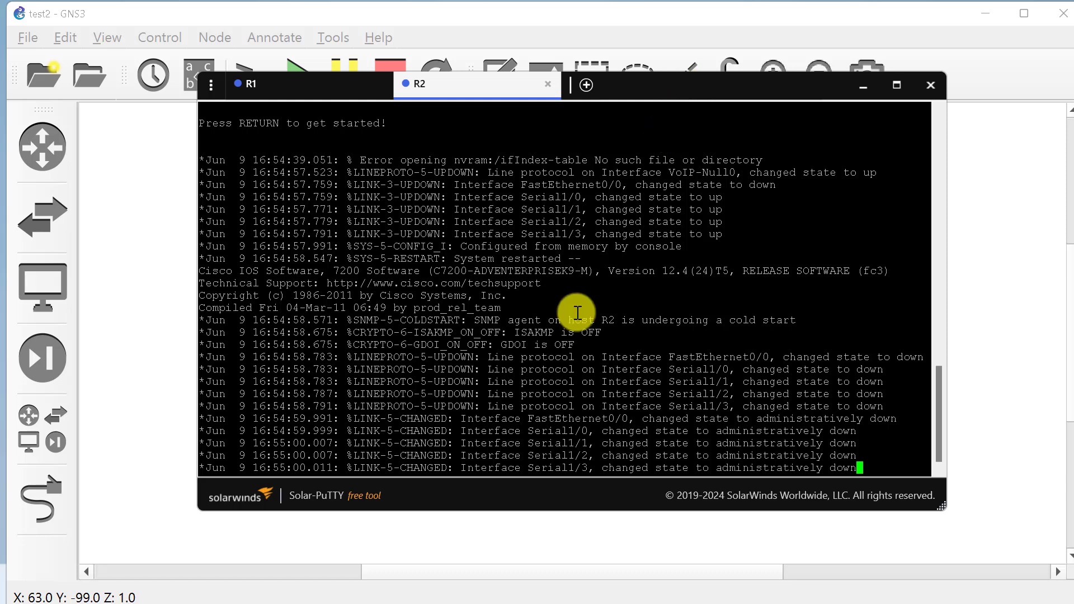
key(Return)
key(Return)
key(Return)
key(Return)
key(Return)
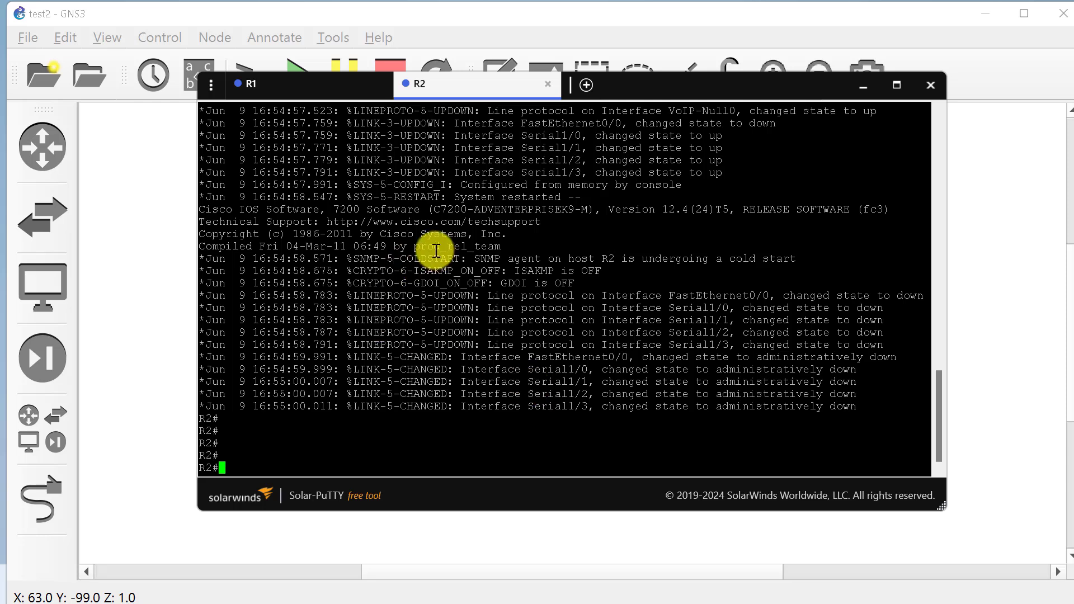
Switch back to the R1 console tab to check its output
click(311, 81)
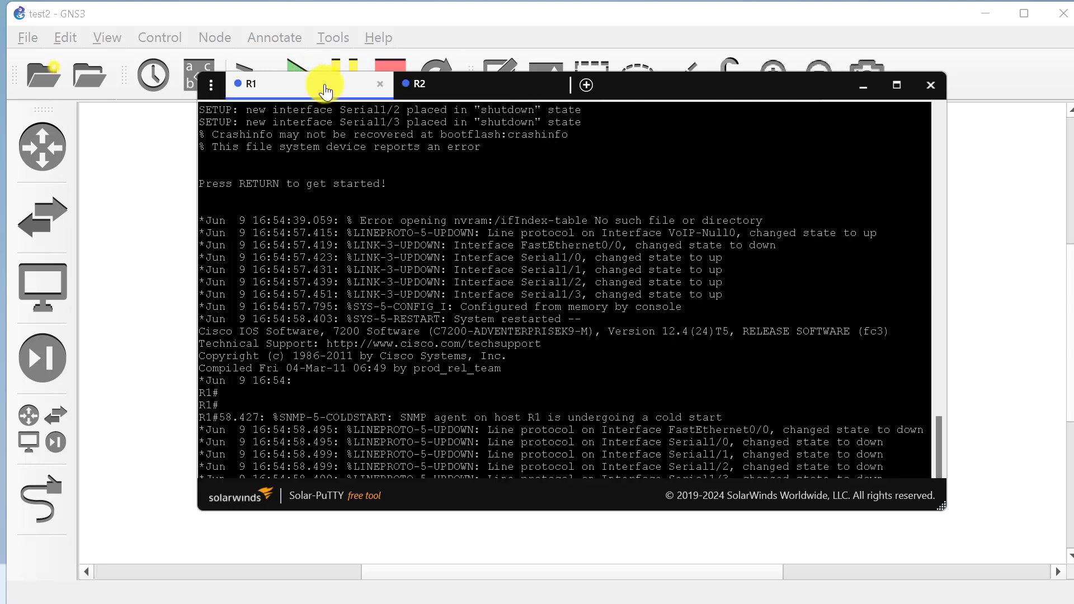
click(444, 90)
click(302, 84)
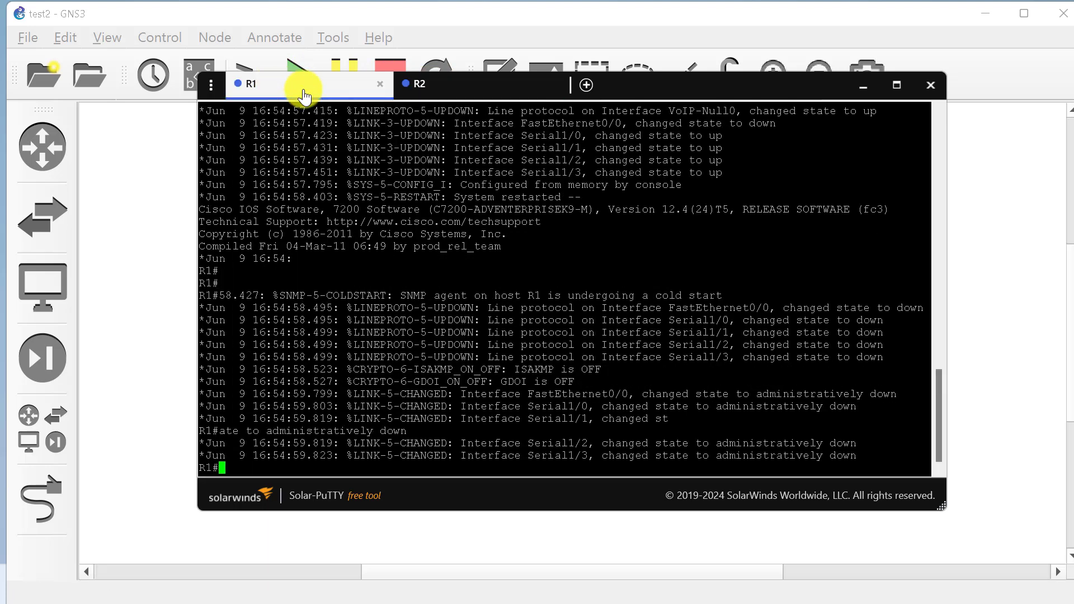